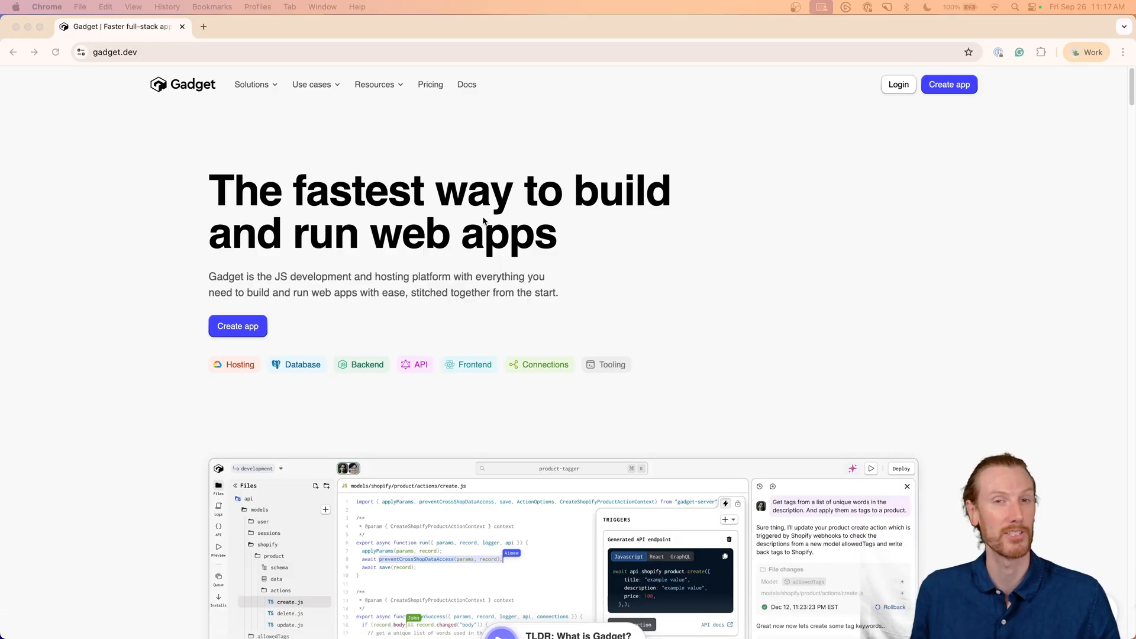
Step: From gadget.dev/new, create a Shopify app named my-app-proxy-example
click(132, 53)
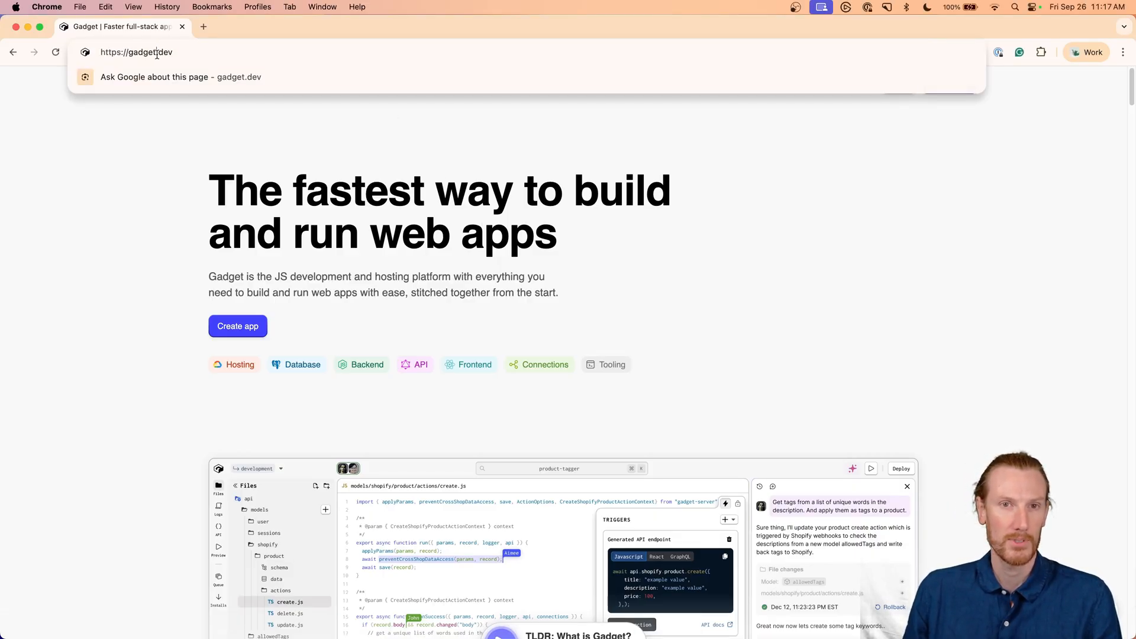
text(gadget.new)
key(Return)
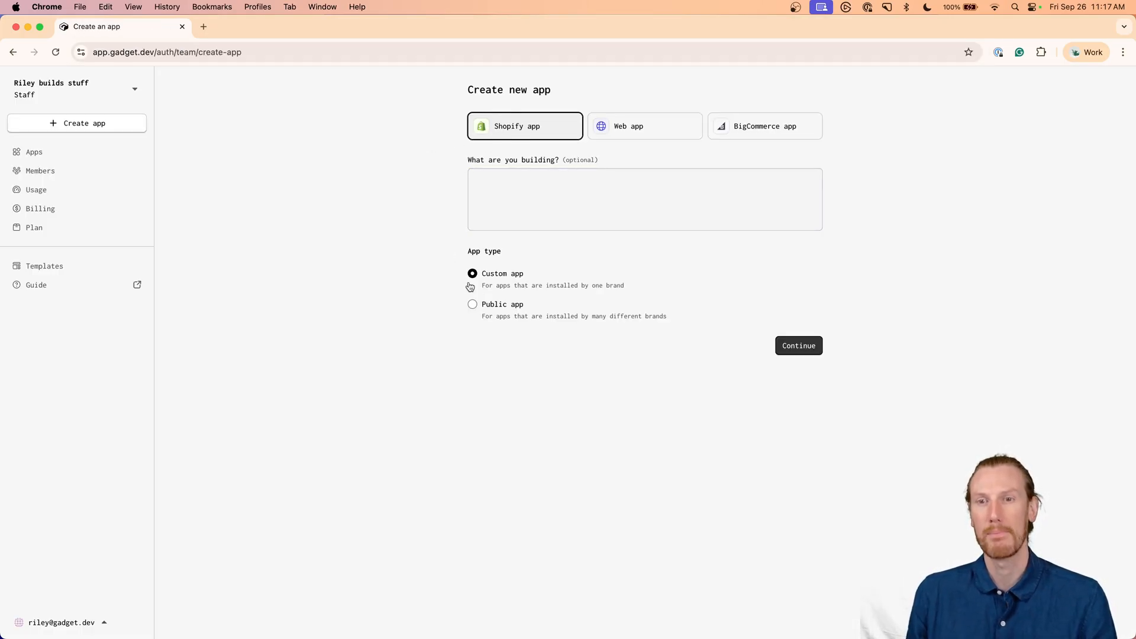
click(798, 346)
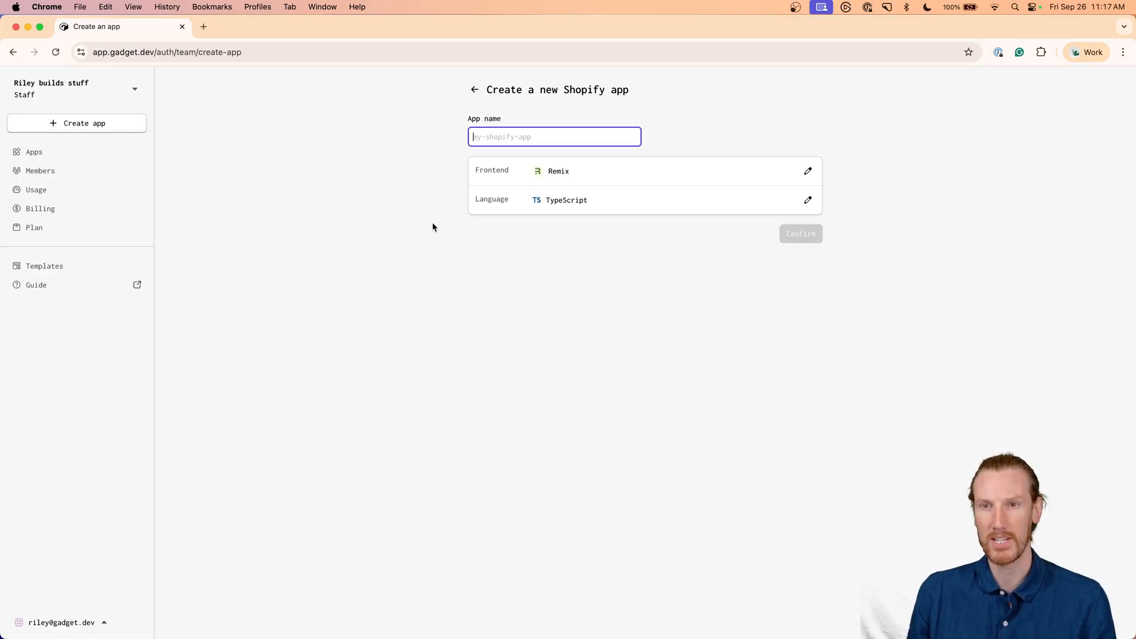
text(my-app-p)
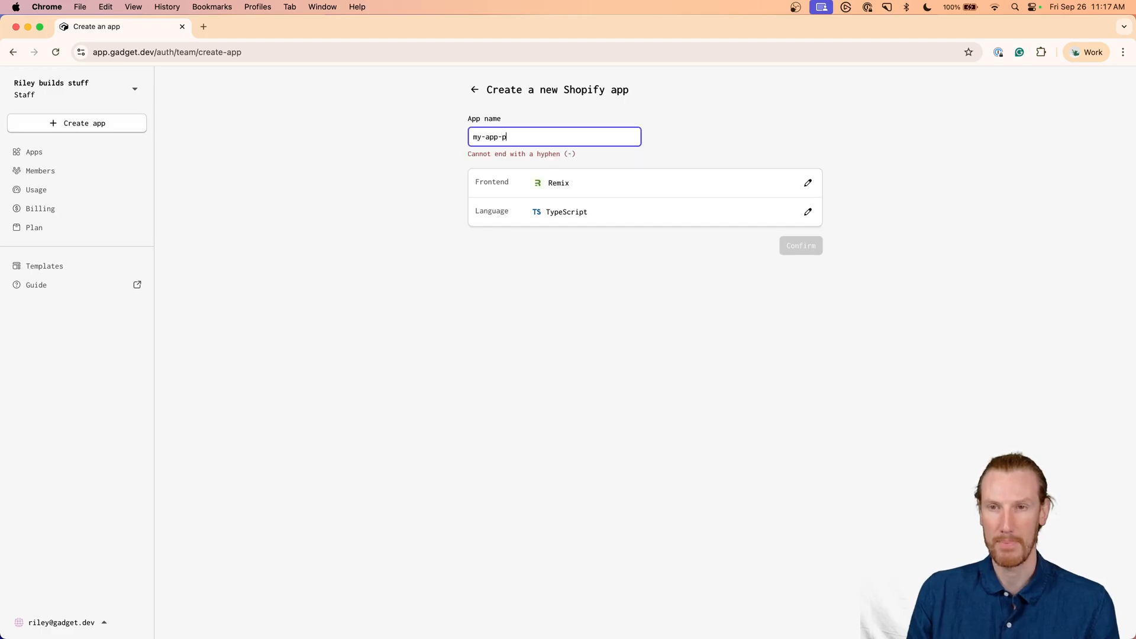
text(roxy-exampl)
key(Return)
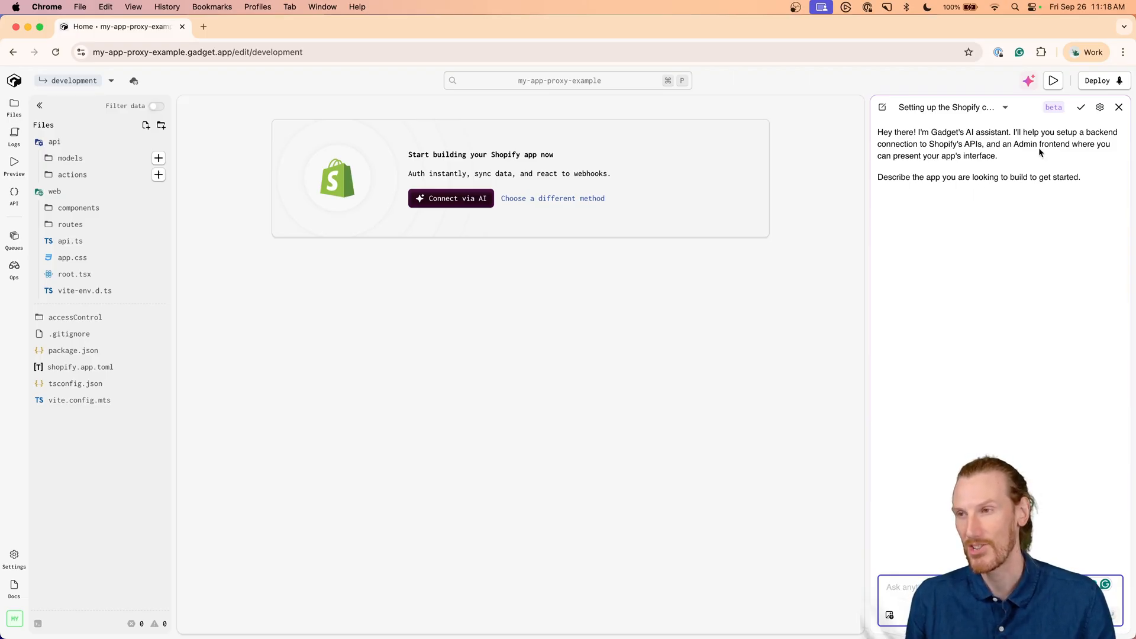
Step: Start a manual Shopify connection under the other Dev Dashboard organization
click(1119, 107)
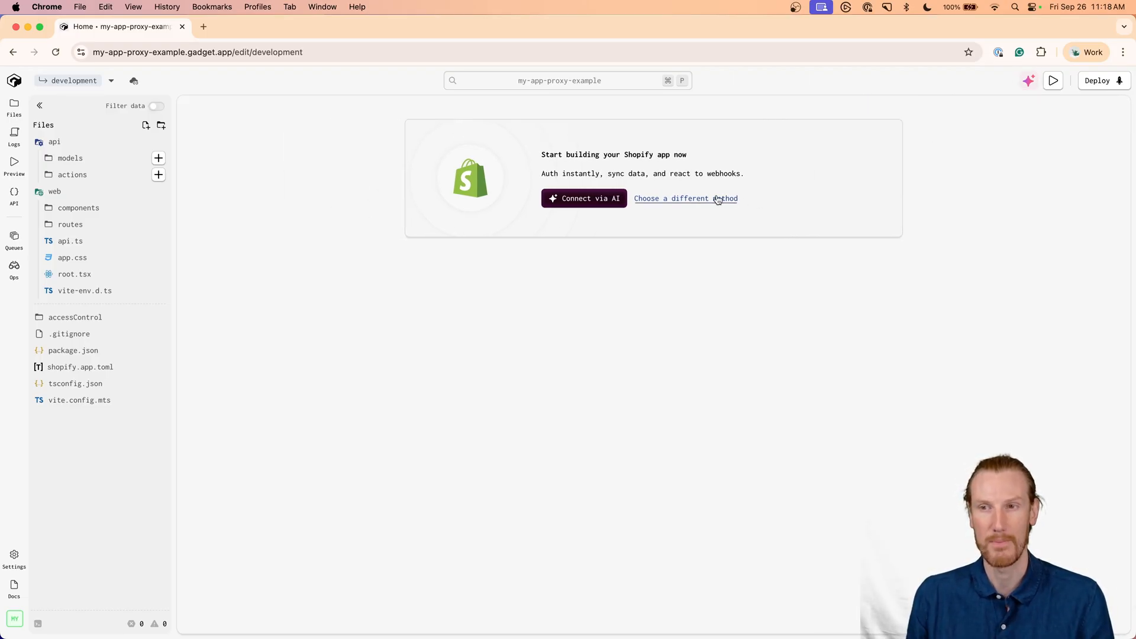
click(683, 198)
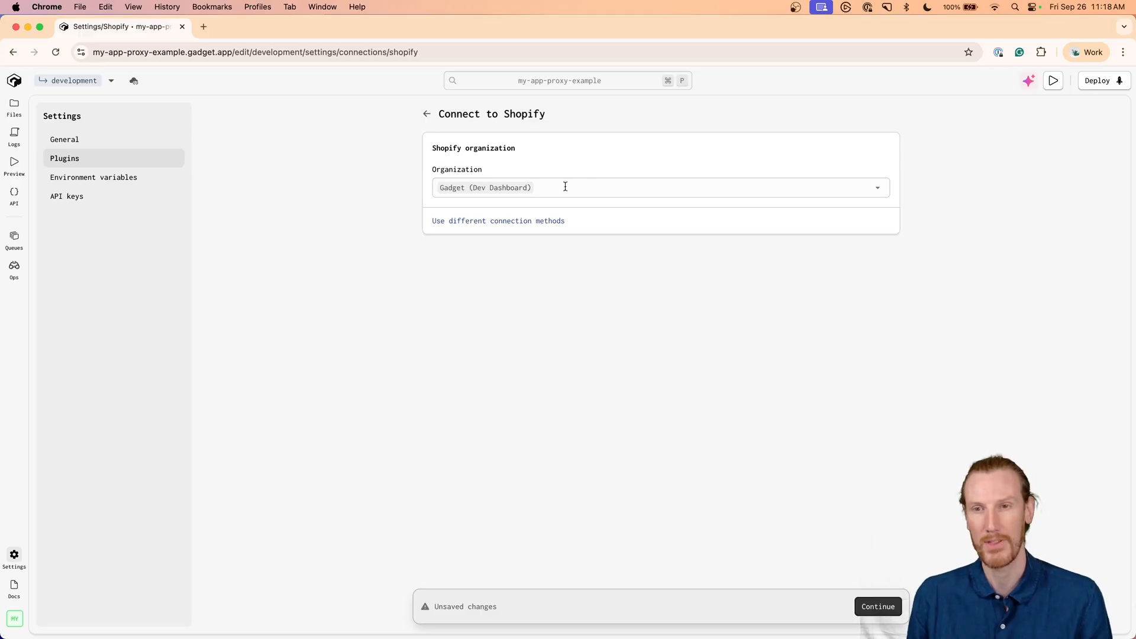
click(563, 187)
click(497, 276)
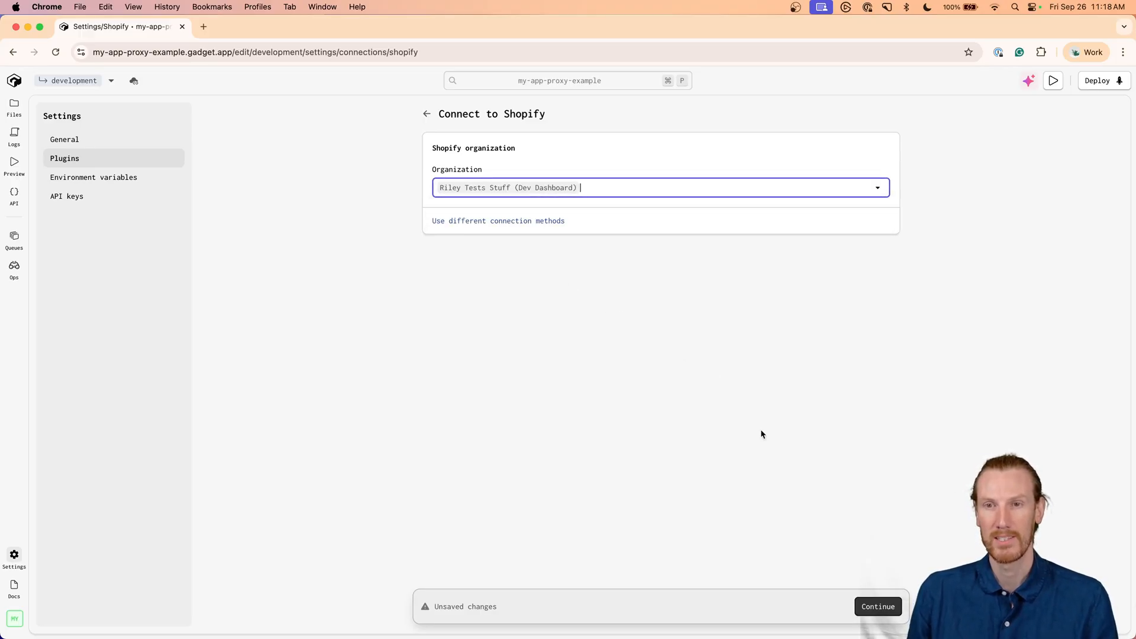
click(878, 607)
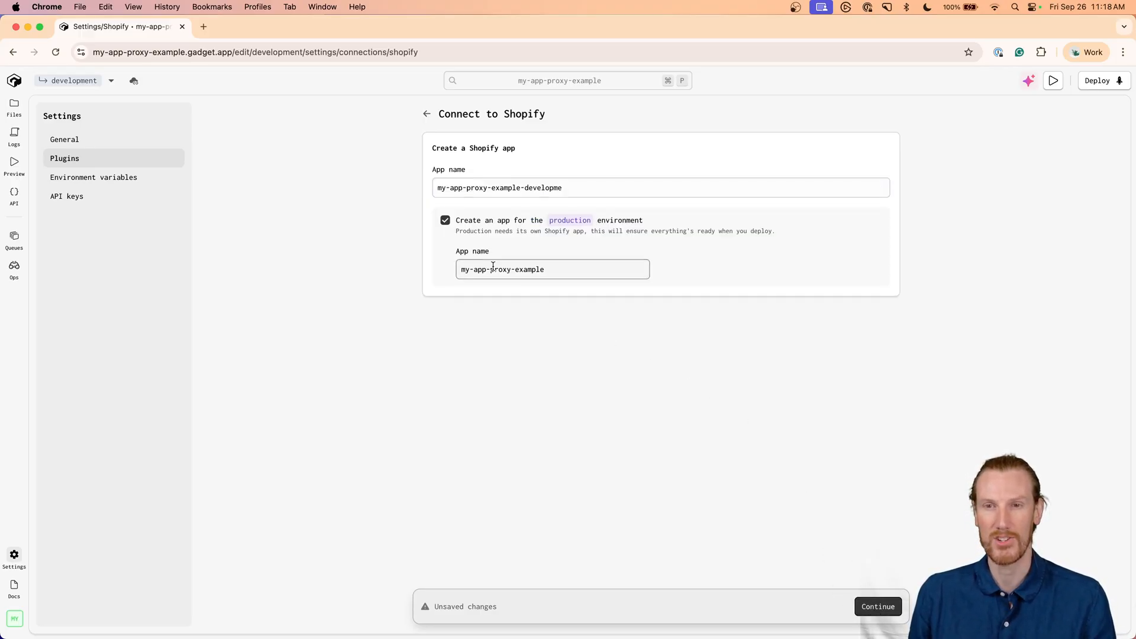
Step: Skip the production app and name the development app my-app-proxy-example
click(445, 220)
click(505, 188)
click(524, 187)
drag(522, 188, 588, 187)
key(BackSpace)
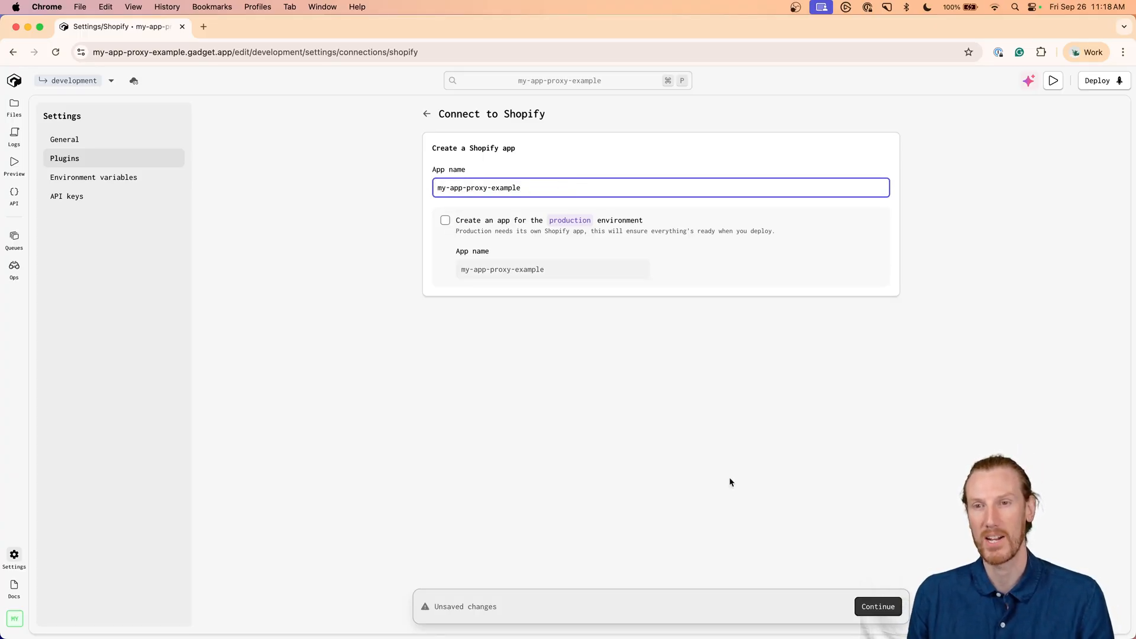
click(877, 607)
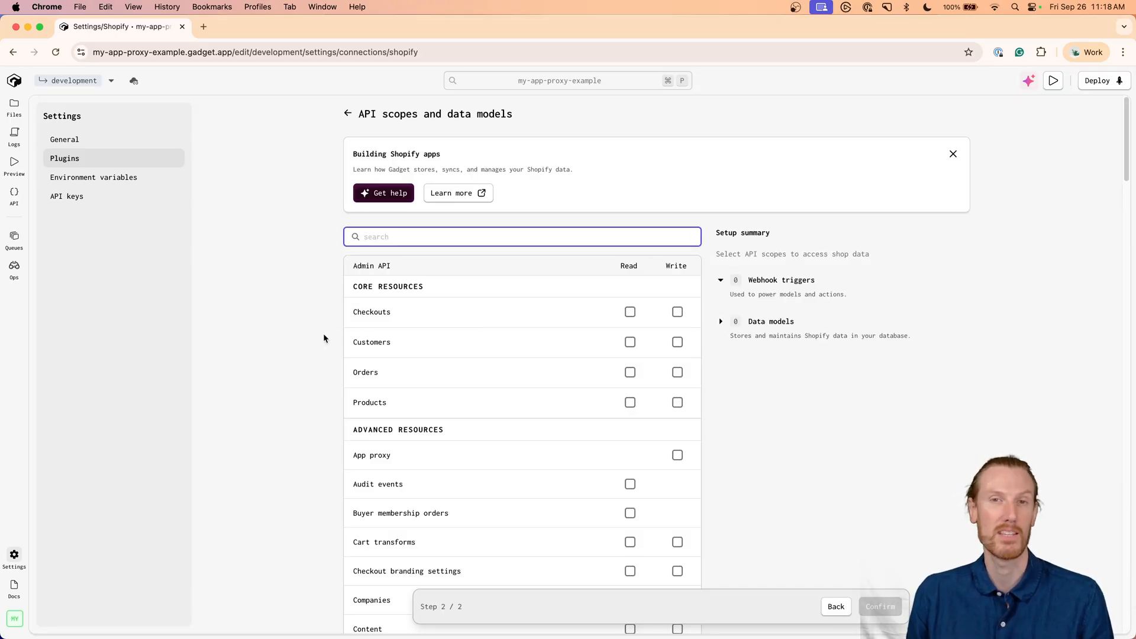
text(theme)
Step: Grant Themes read access and confirm the connection settings
click(630, 290)
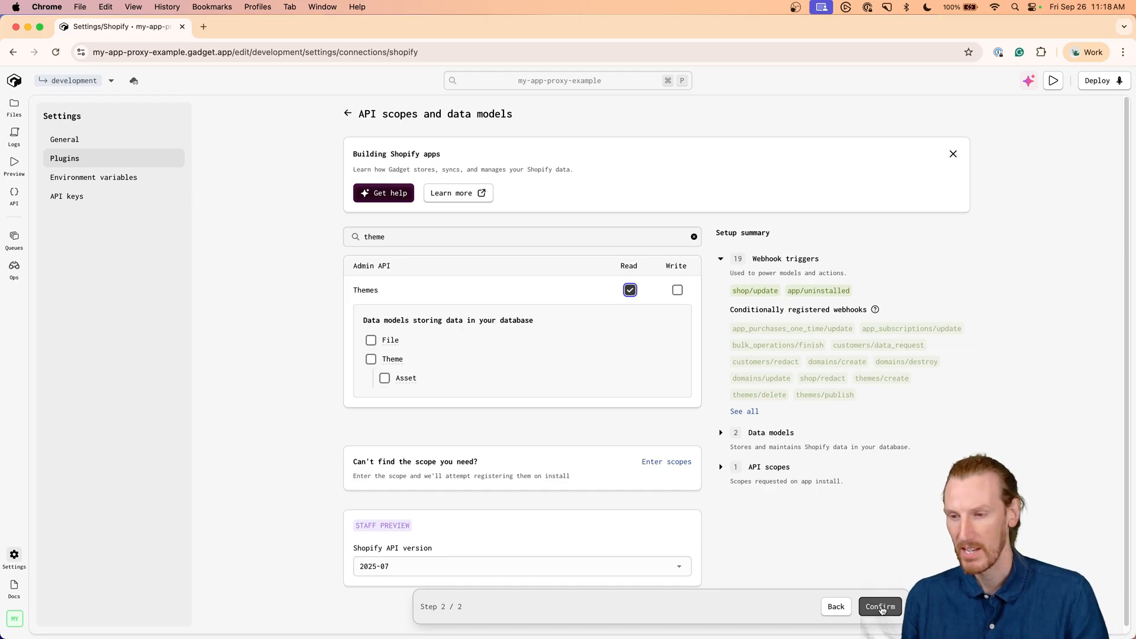
click(881, 607)
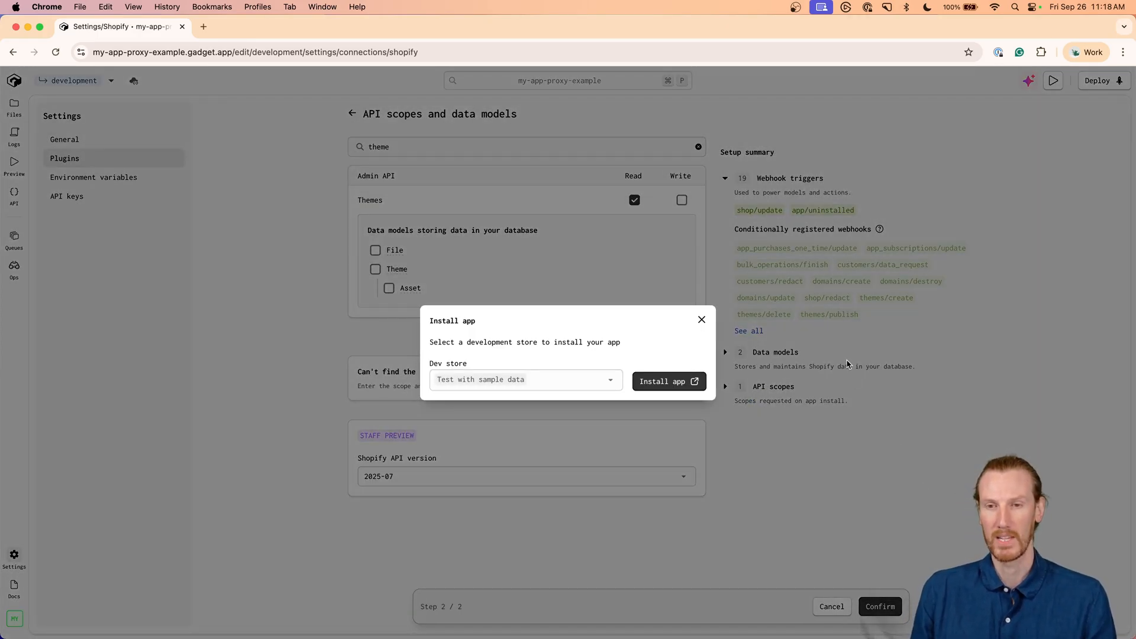
Step: Install the app on the Test with sample data store and approve the grant
click(665, 383)
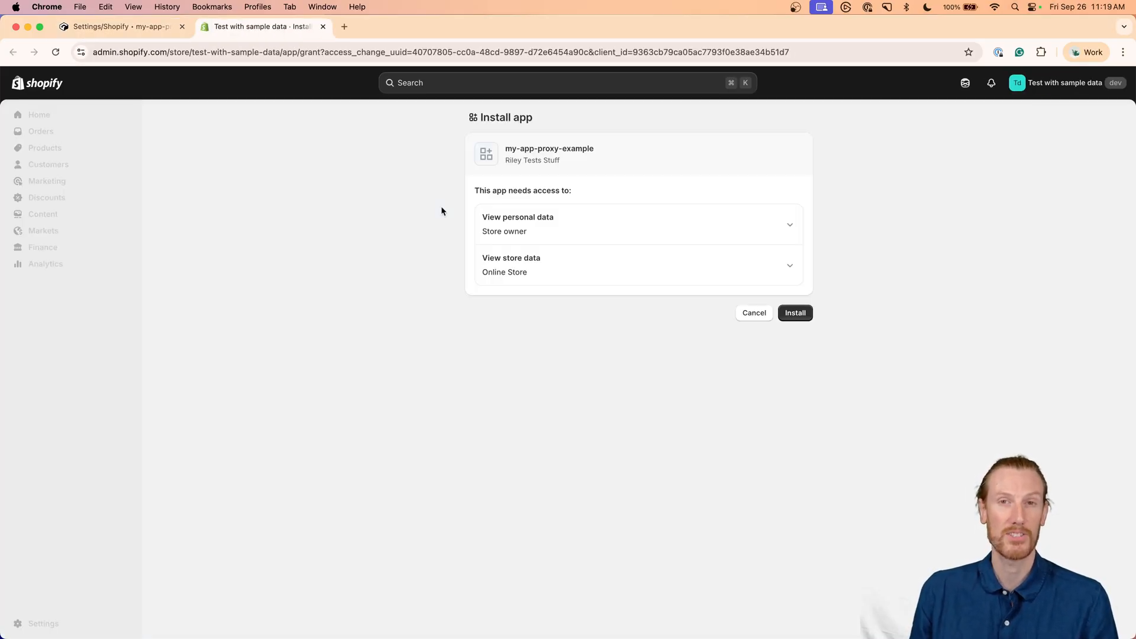
click(794, 313)
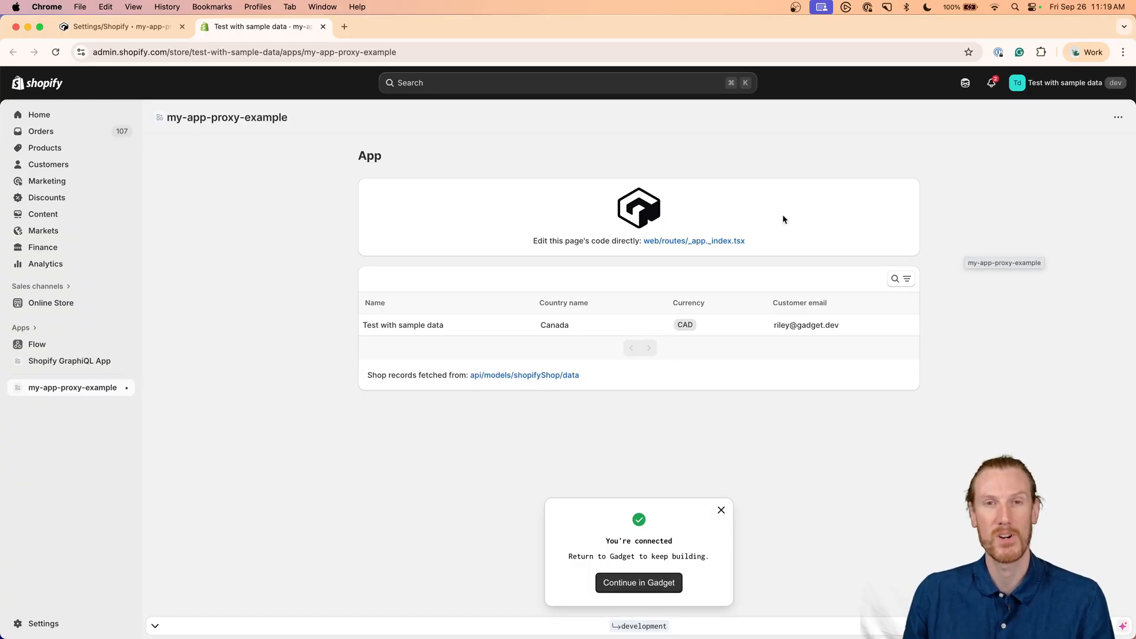
Step: Back in Gadget's file tree, add getBanner.ts under api/actions
click(124, 26)
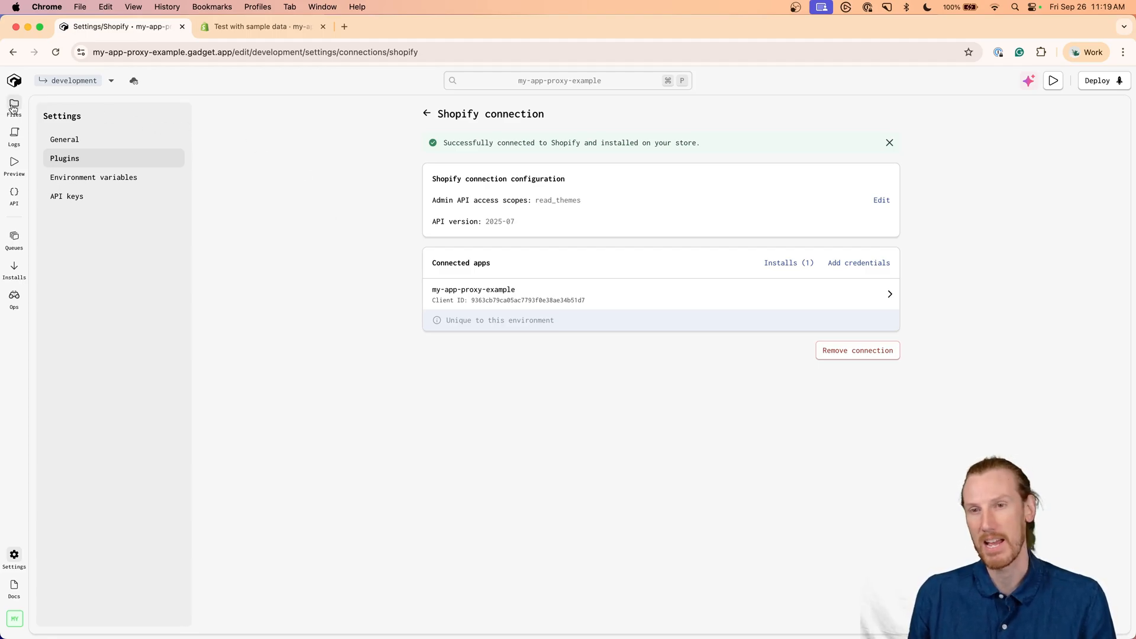
click(13, 106)
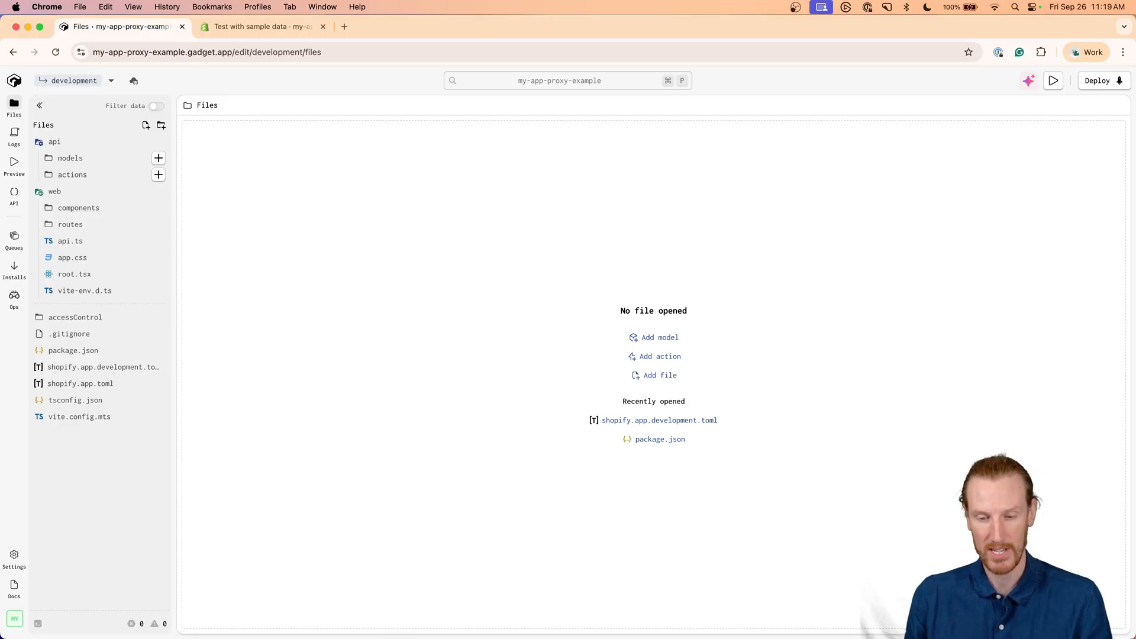
click(159, 175)
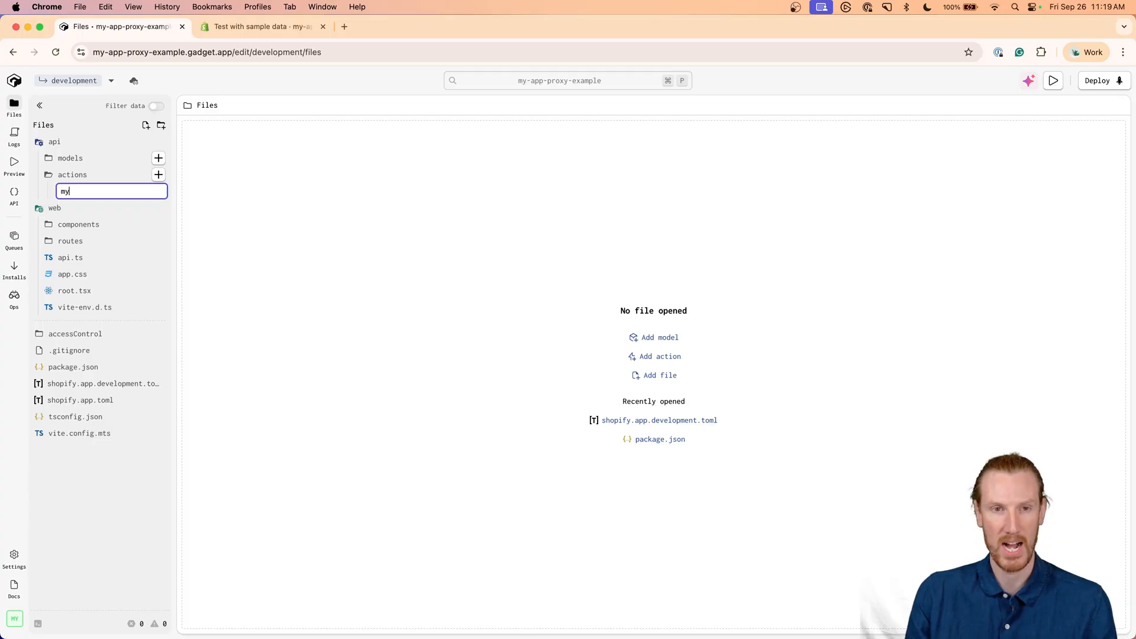
key(BackSpace)
text(G)
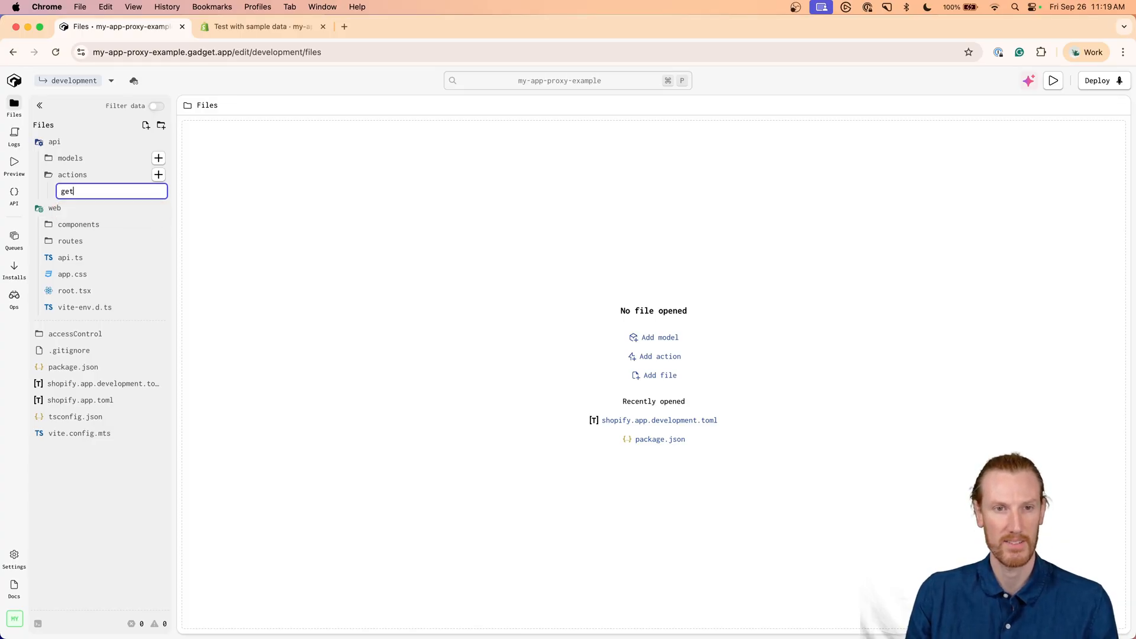
text(ts)
key(Return)
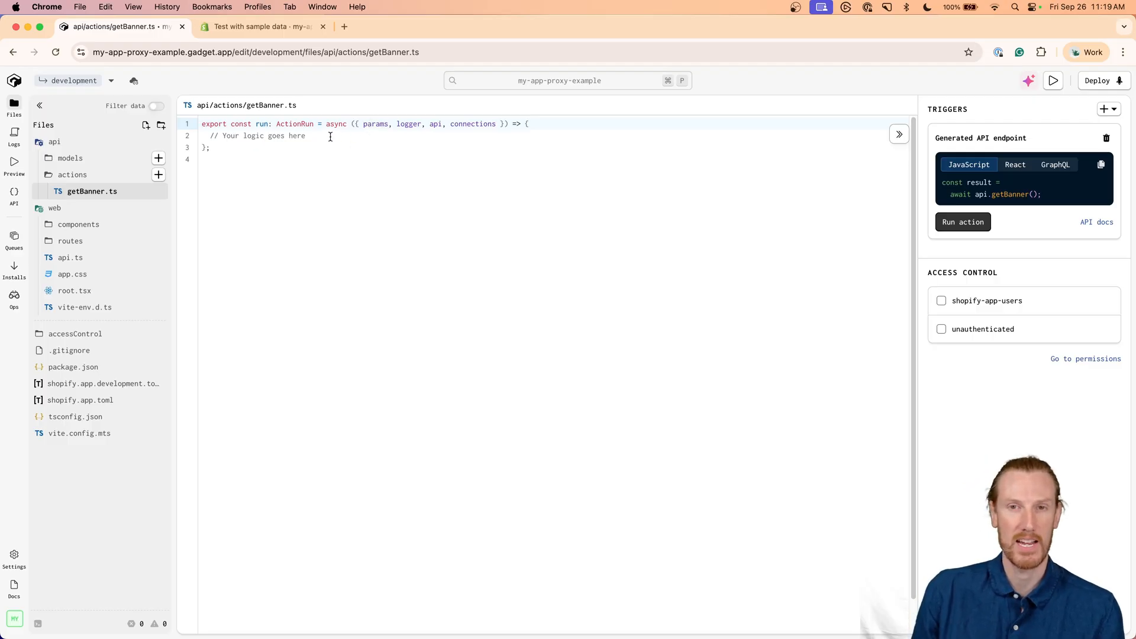
Step: Replace the placeholder with return { body: "This is my banner. How exiciting." } and save
drag(306, 135, 208, 135)
text(retu)
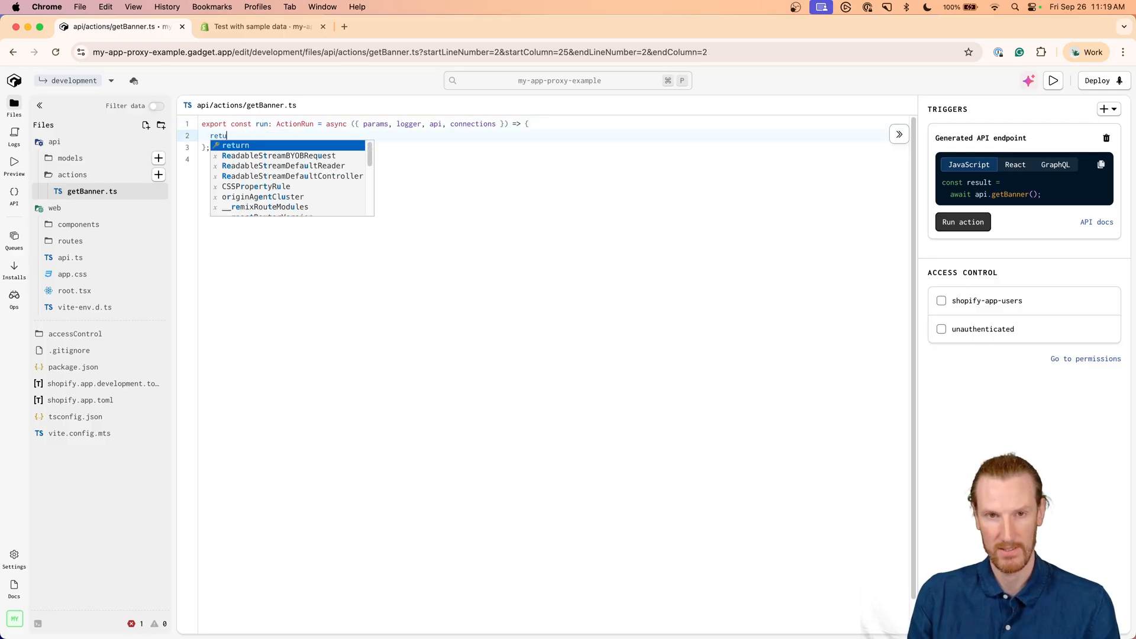
text(rn body: ")
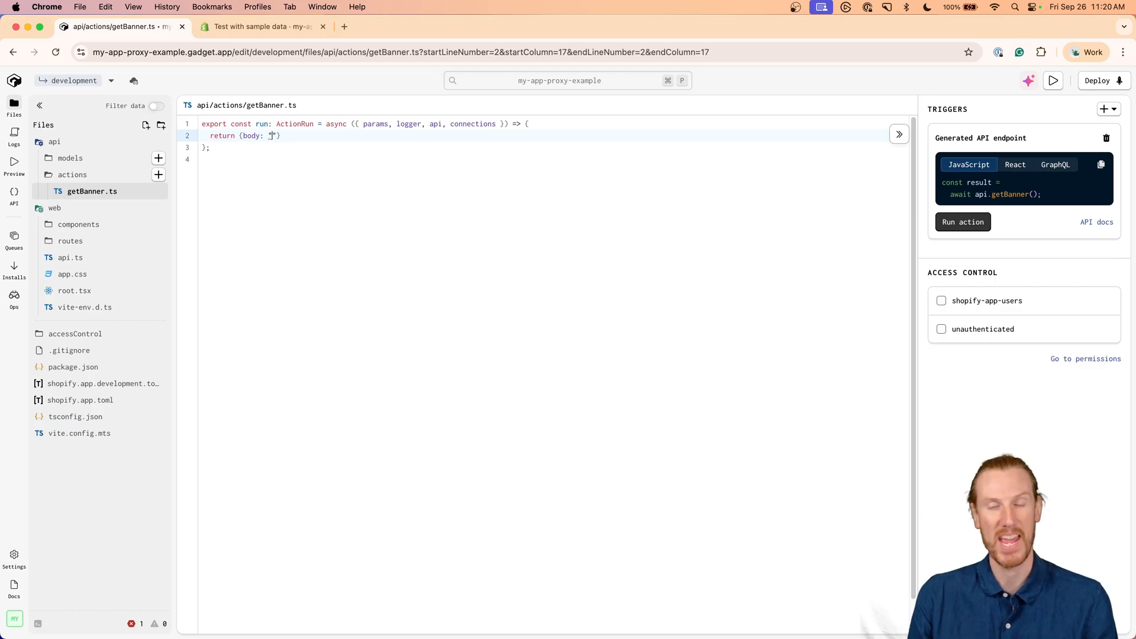
text(This is my banner. H)
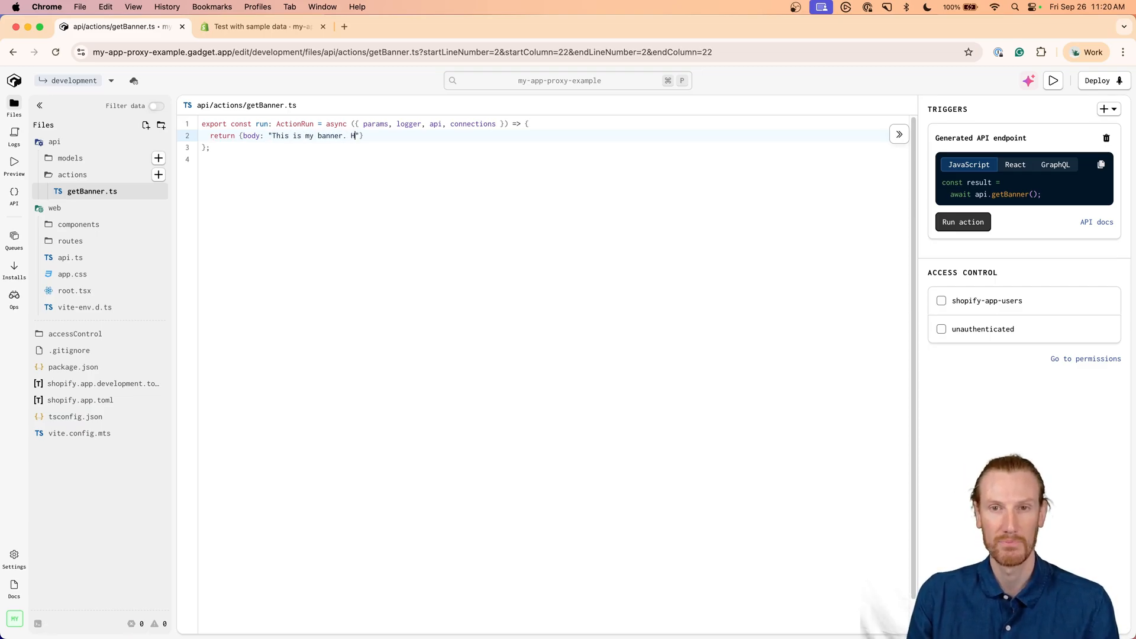
text(exc)
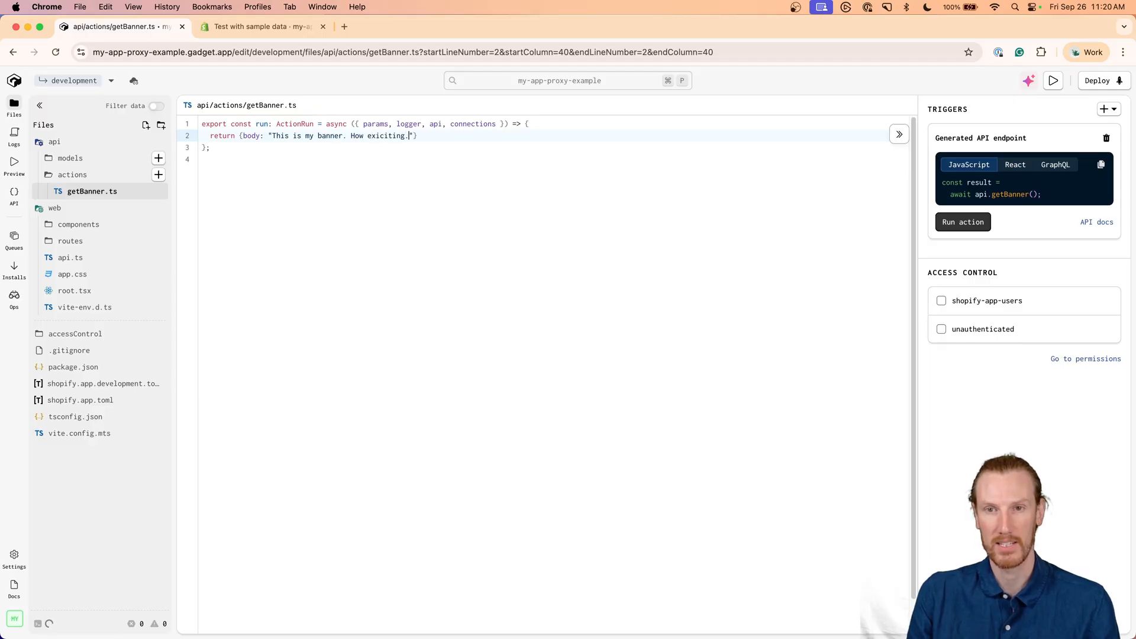
key(super+s)
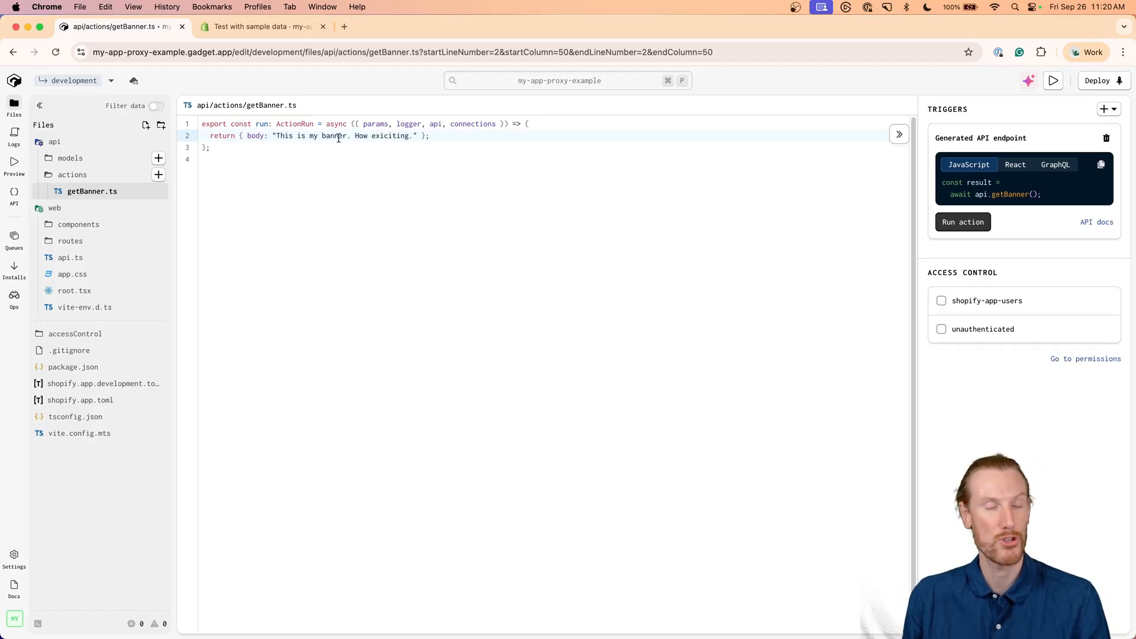
click(551, 126)
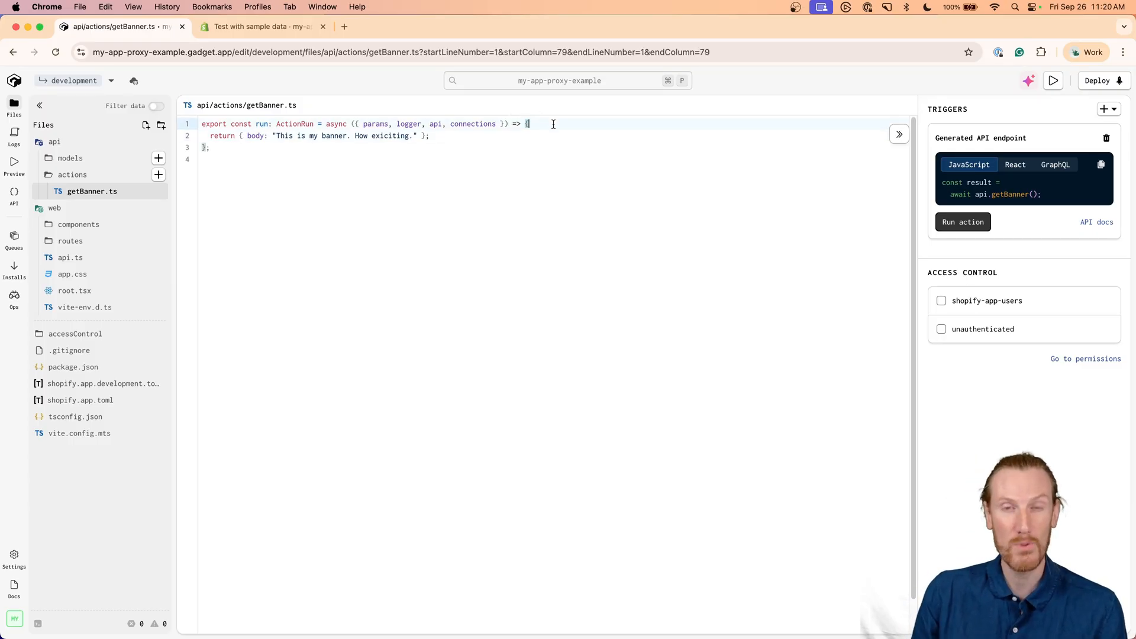
Step: Begin a logger.info object with shopId from connections.shopify.currentShopId
key(Return)
text(log)
key(Tab)
text(.in)
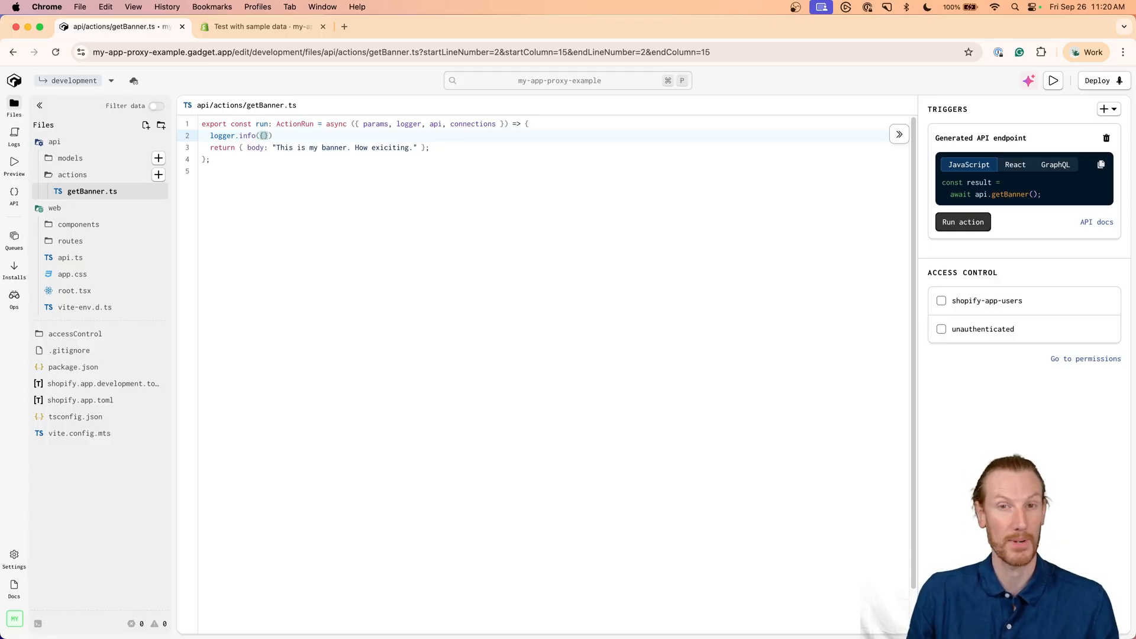
key(Return)
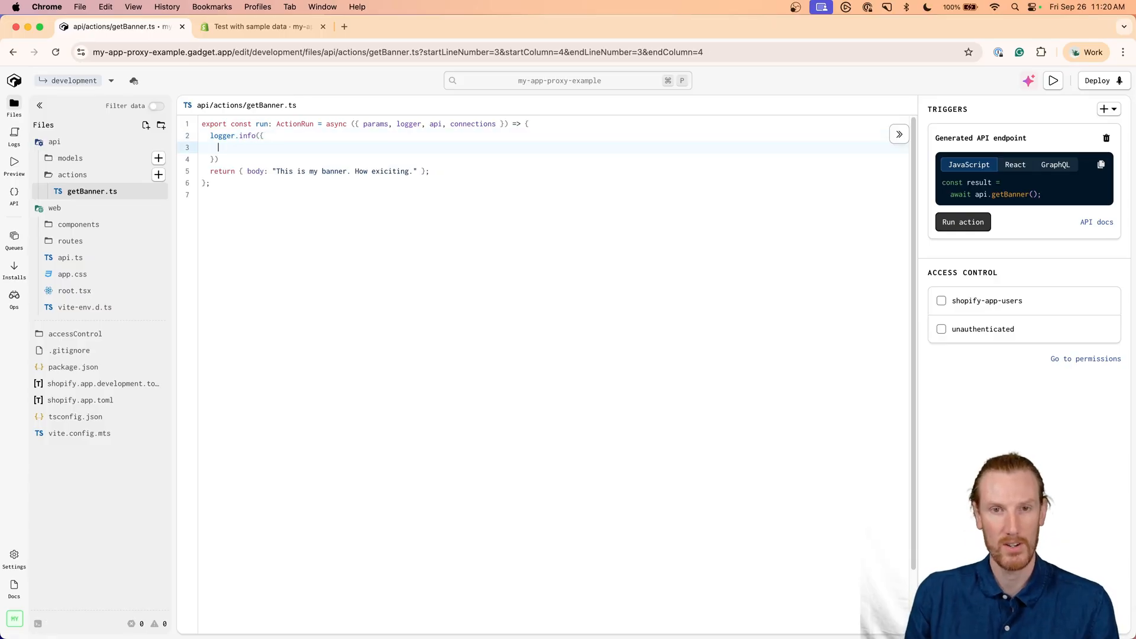
text(shopId:)
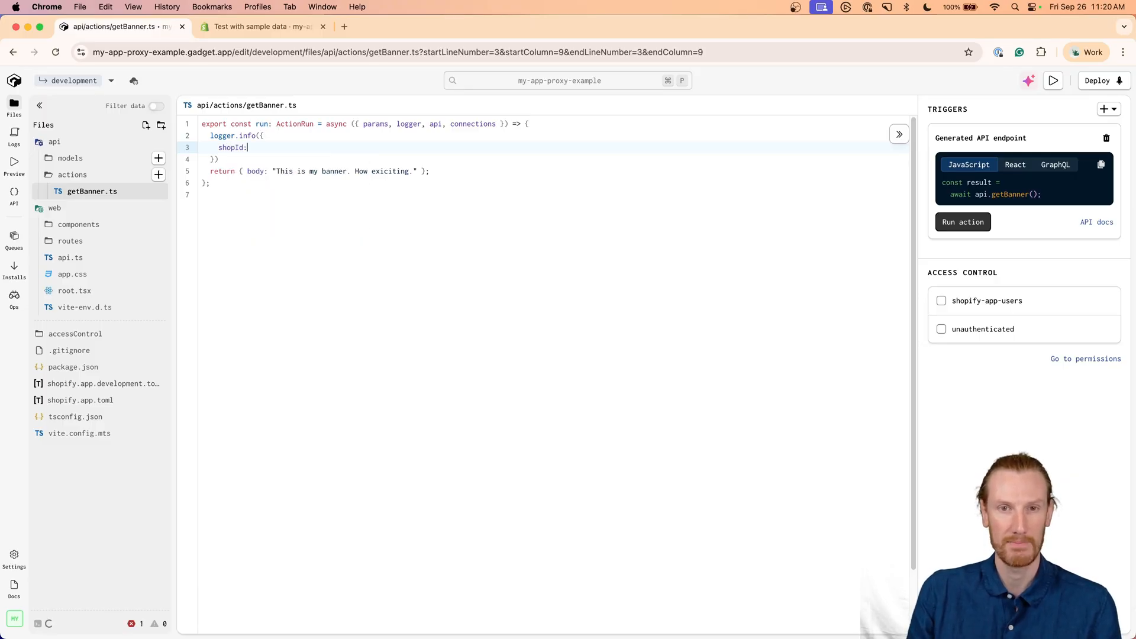
text( conne)
key(Tab)
text(.)
key(Tab)
text(.cu)
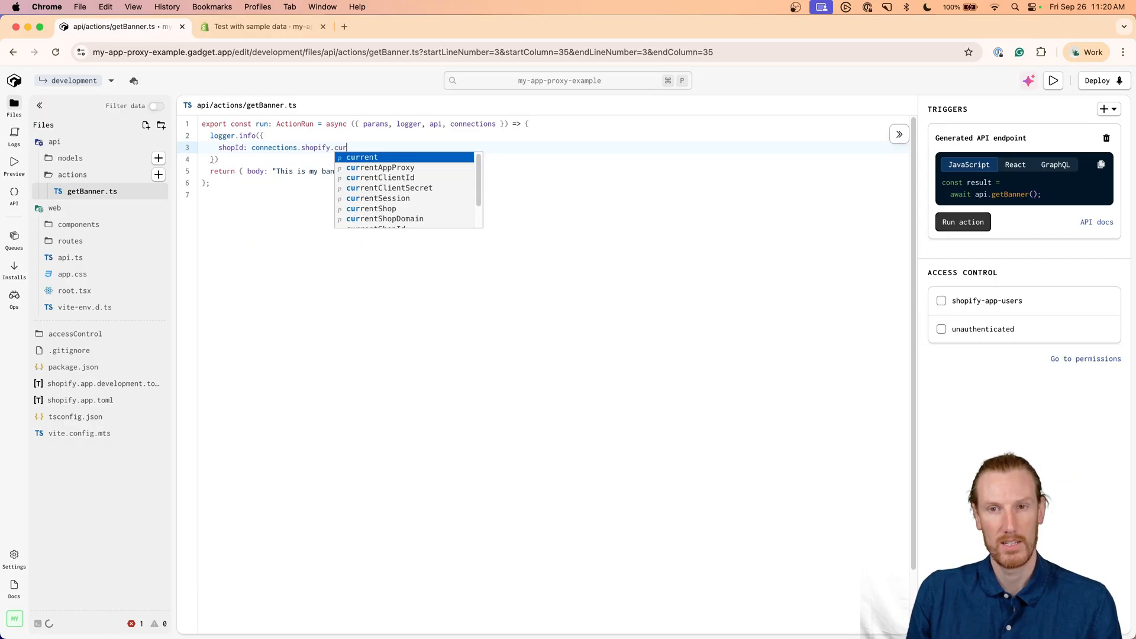
key(Down)
key(Down)
key(Down)
key(Down)
key(Down)
key(Down)
key(Tab)
text(,)
Step: Add proxy from connections.shopify.currentAppProxy to the logged object
key(Return)
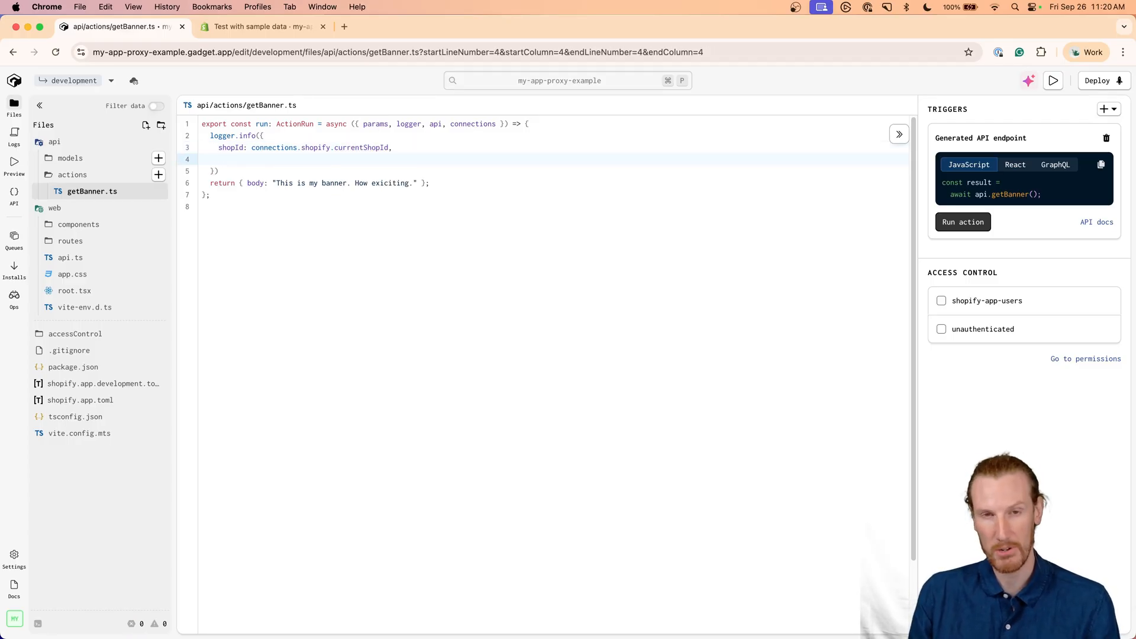
text(proxy: )
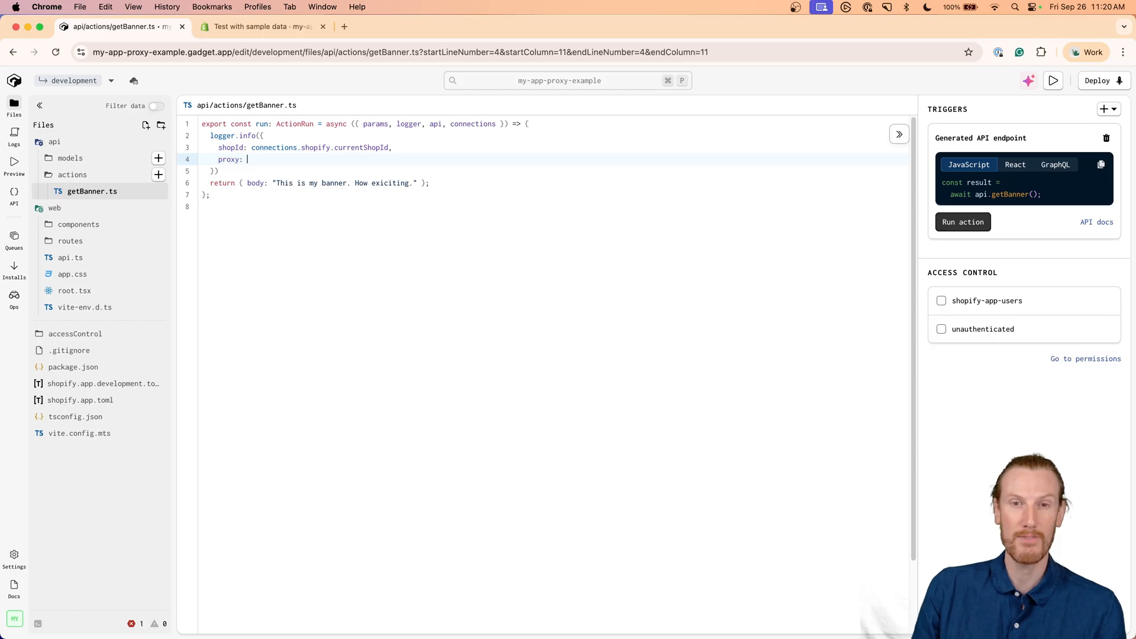
text(conn)
key(Tab)
text(.)
key(Tab)
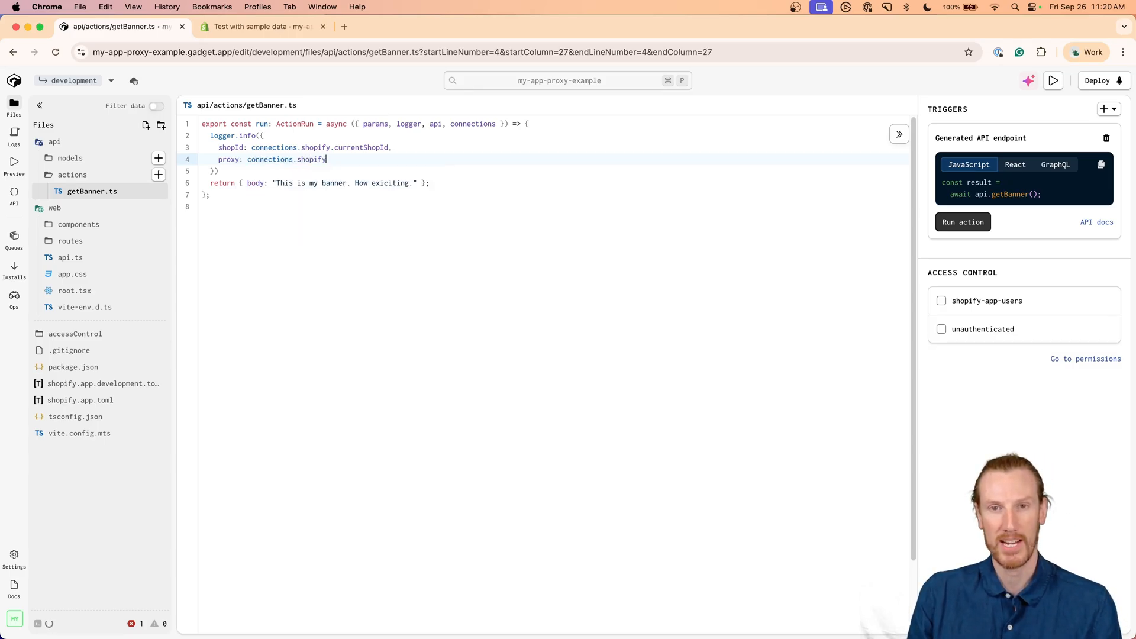
text(.curr)
key(Tab)
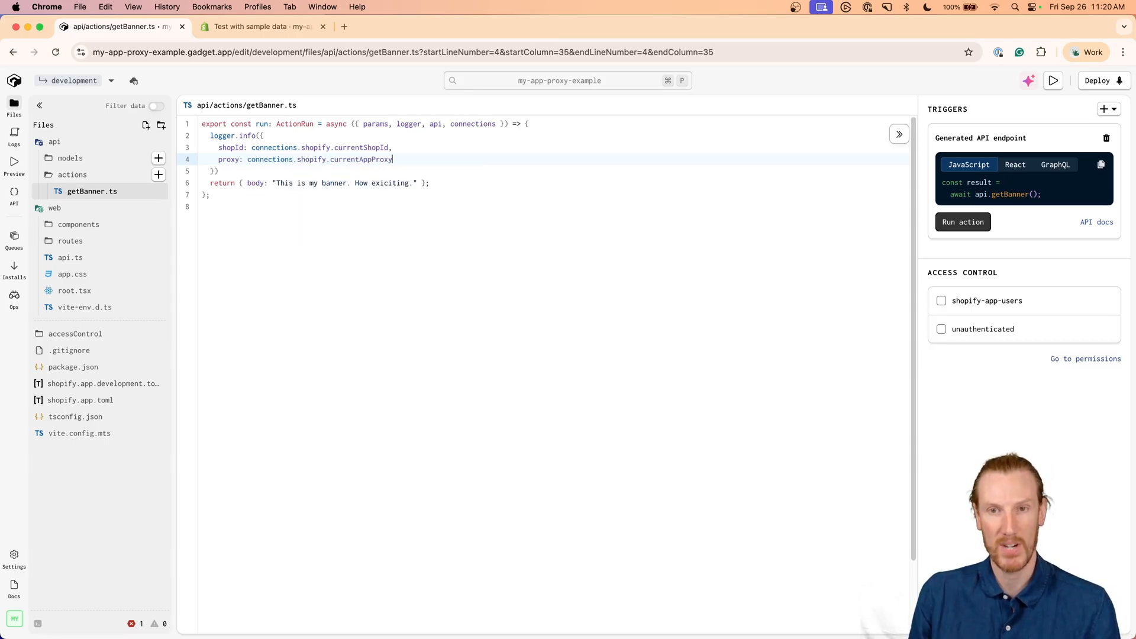
text(,)
key(Return)
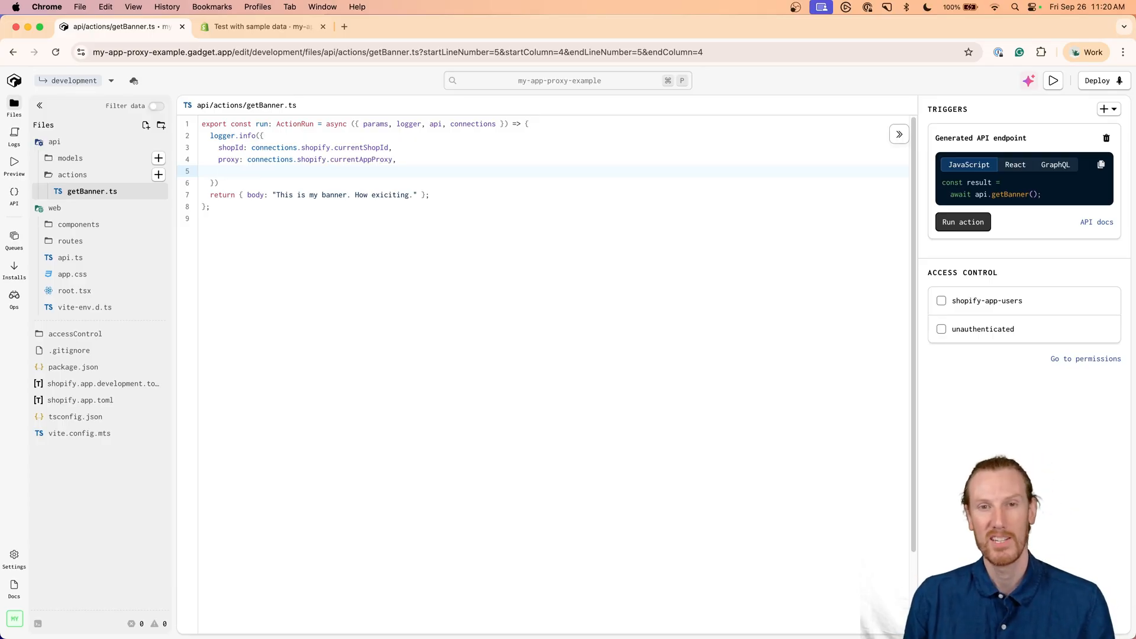
text(role:)
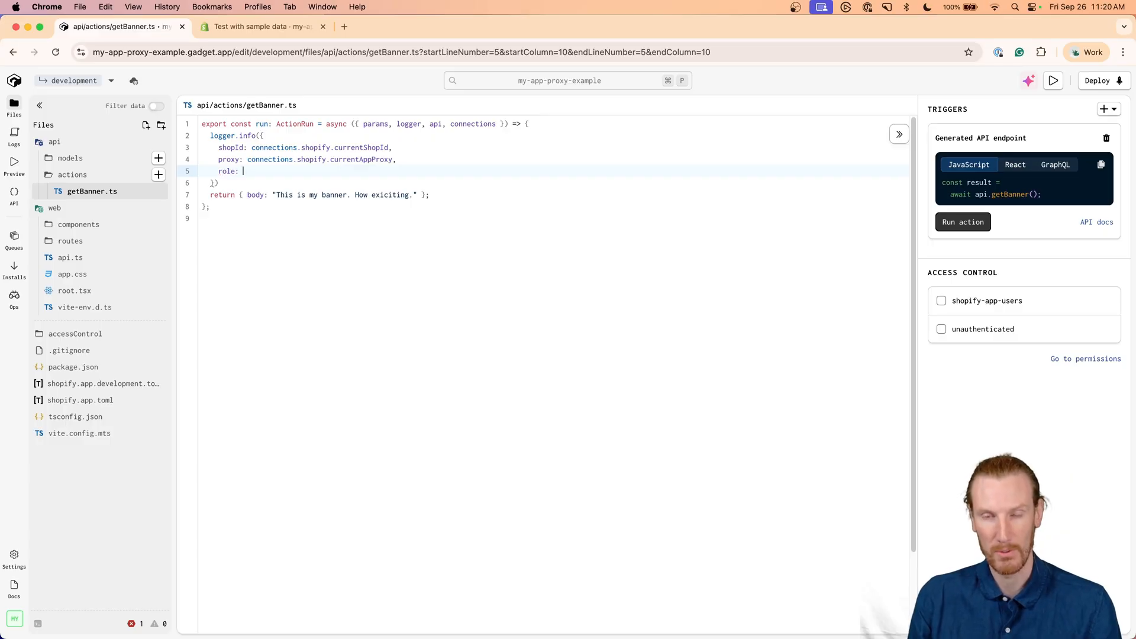
Step: Add session to params, log its role, and message "logging proxy request"
click(497, 125)
text(, session)
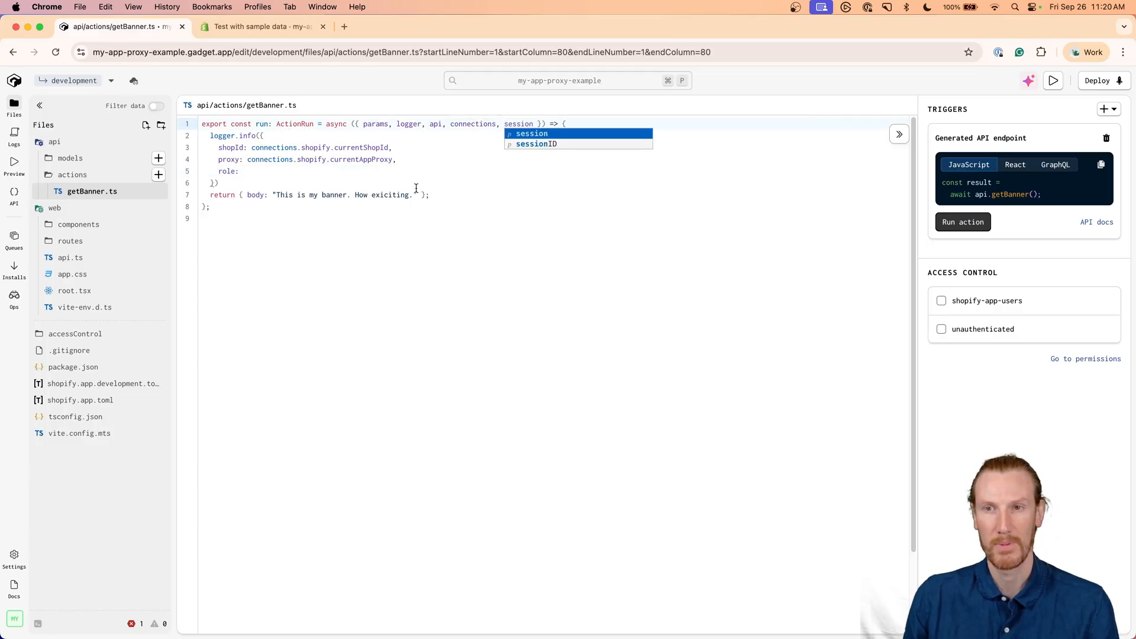
click(276, 171)
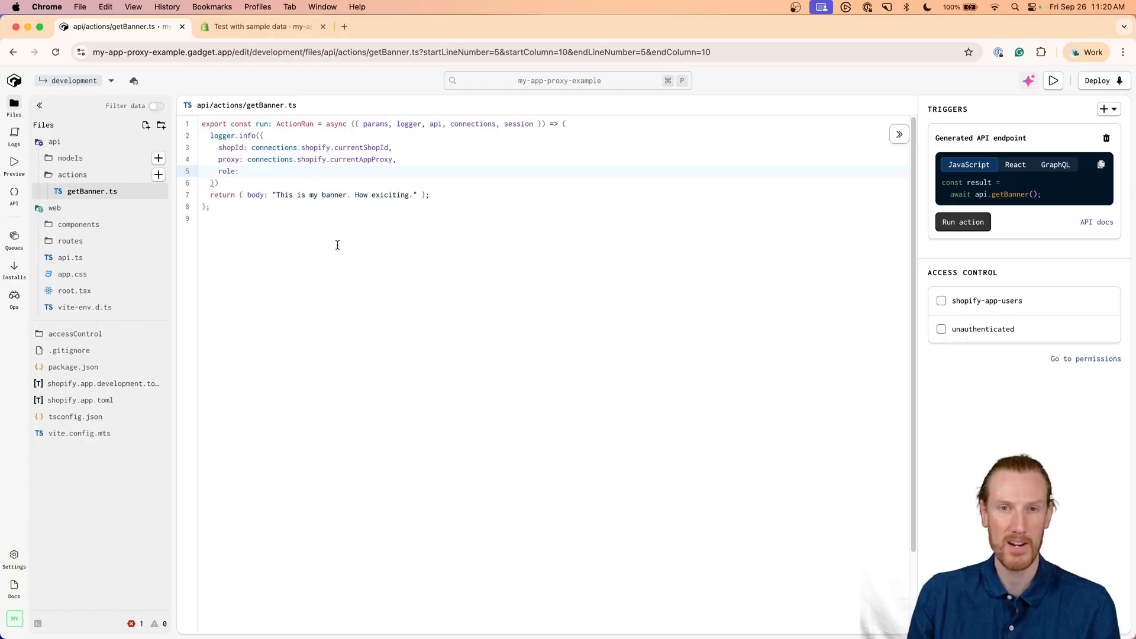
text(session?.get("roles)
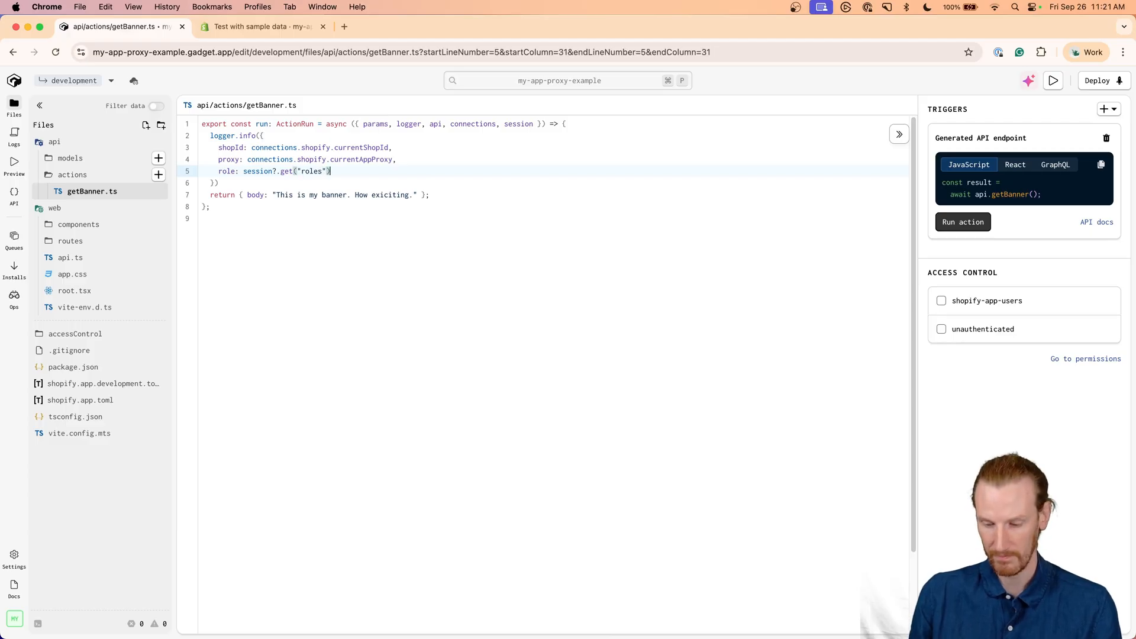
key(Down)
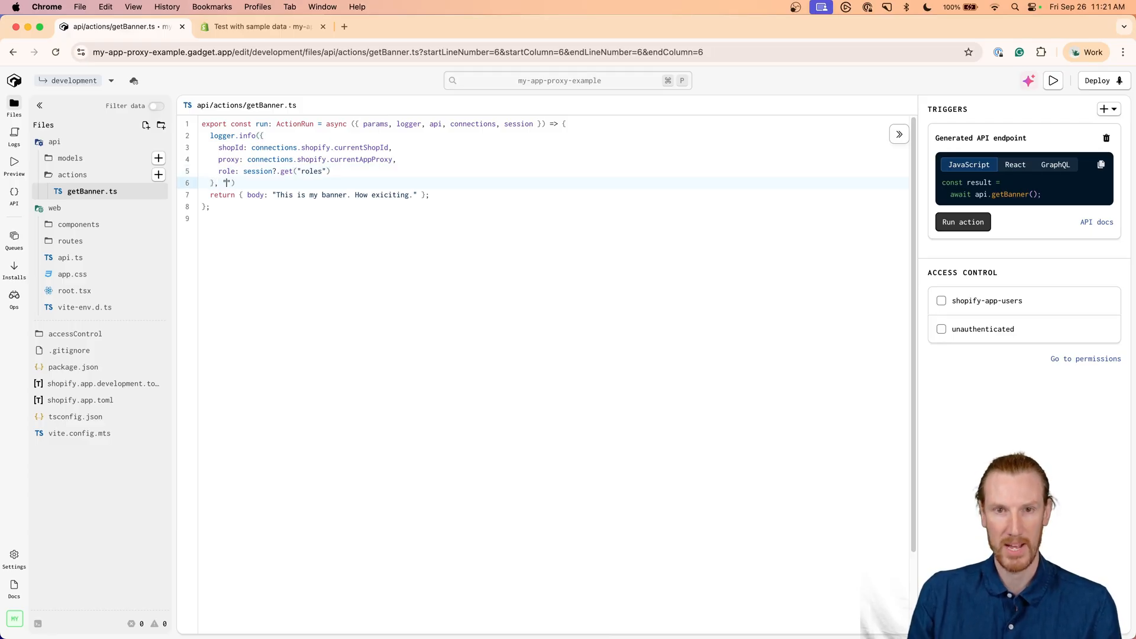
text(logging pro)
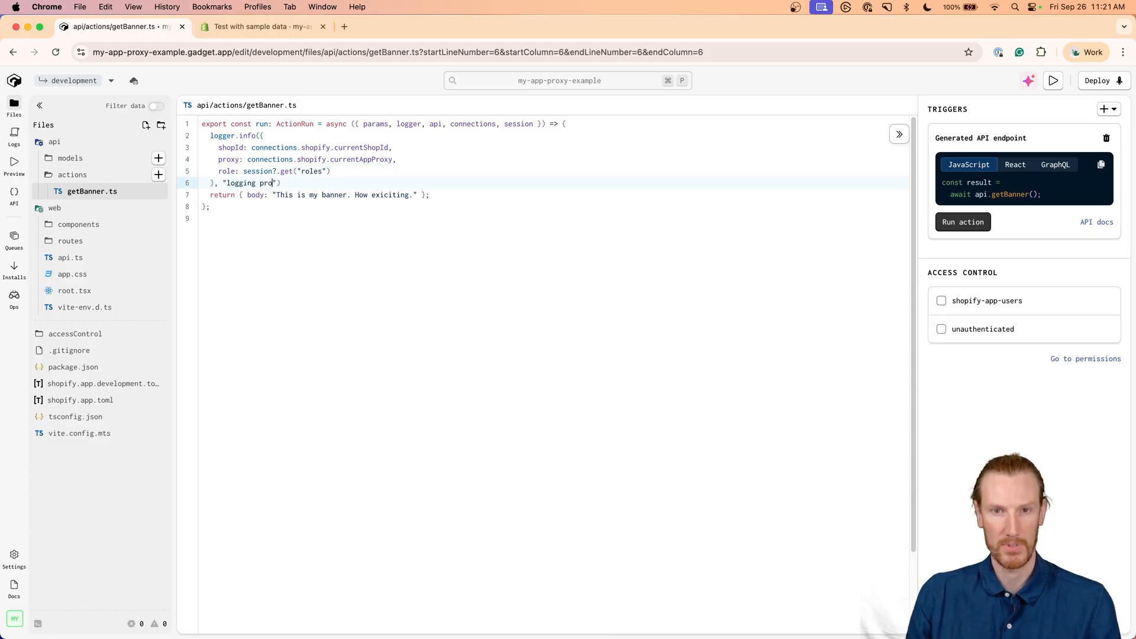
text(t)
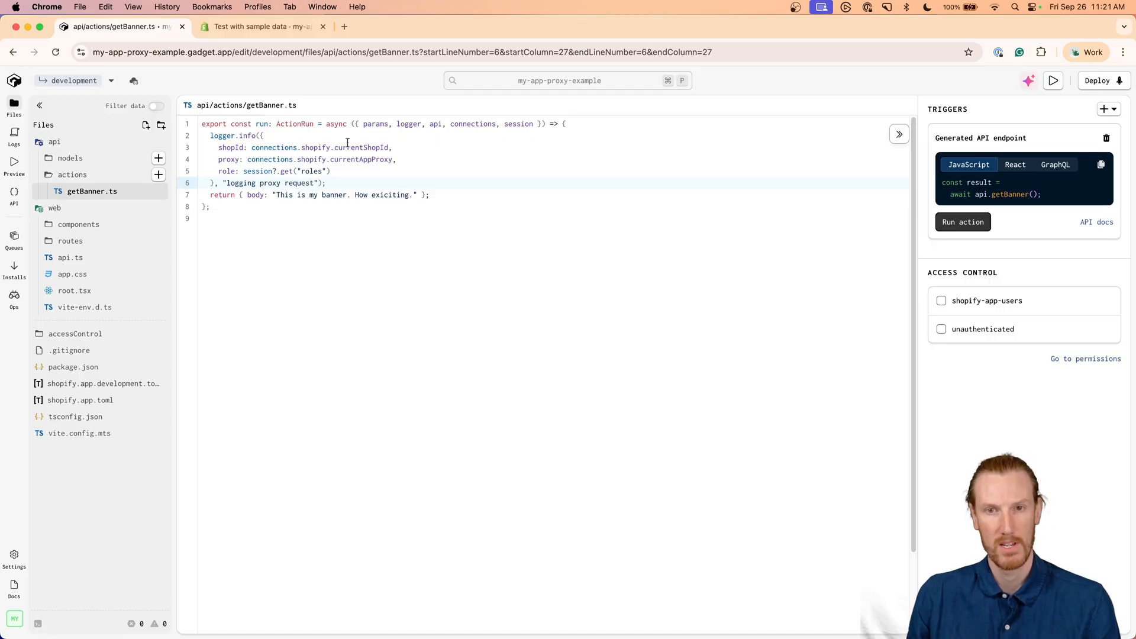
click(343, 172)
text(,)
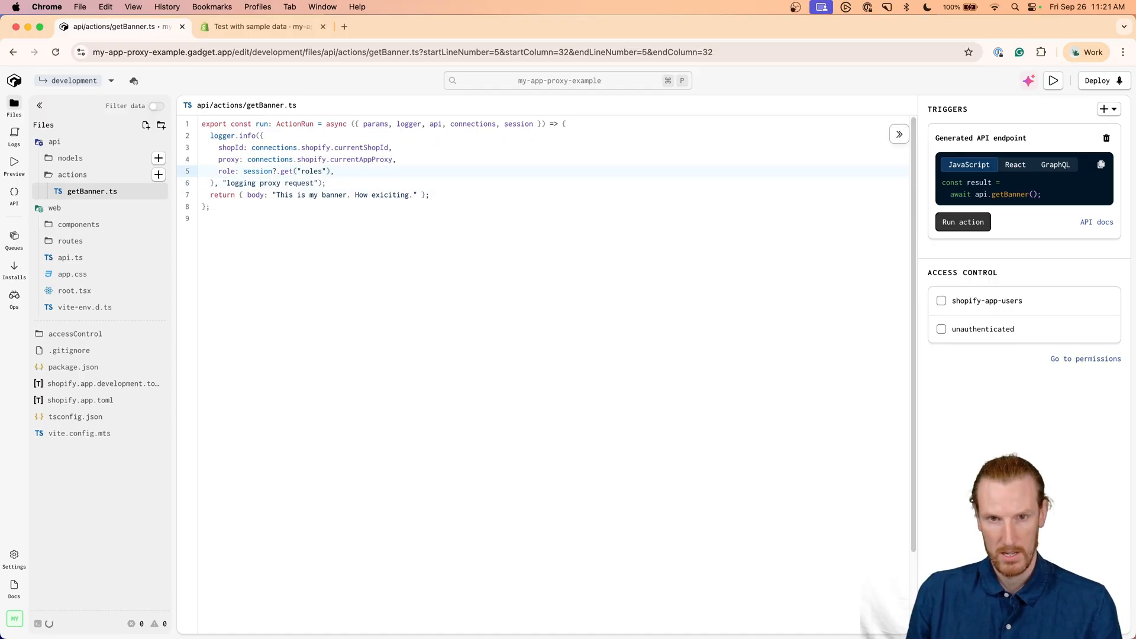
click(336, 194)
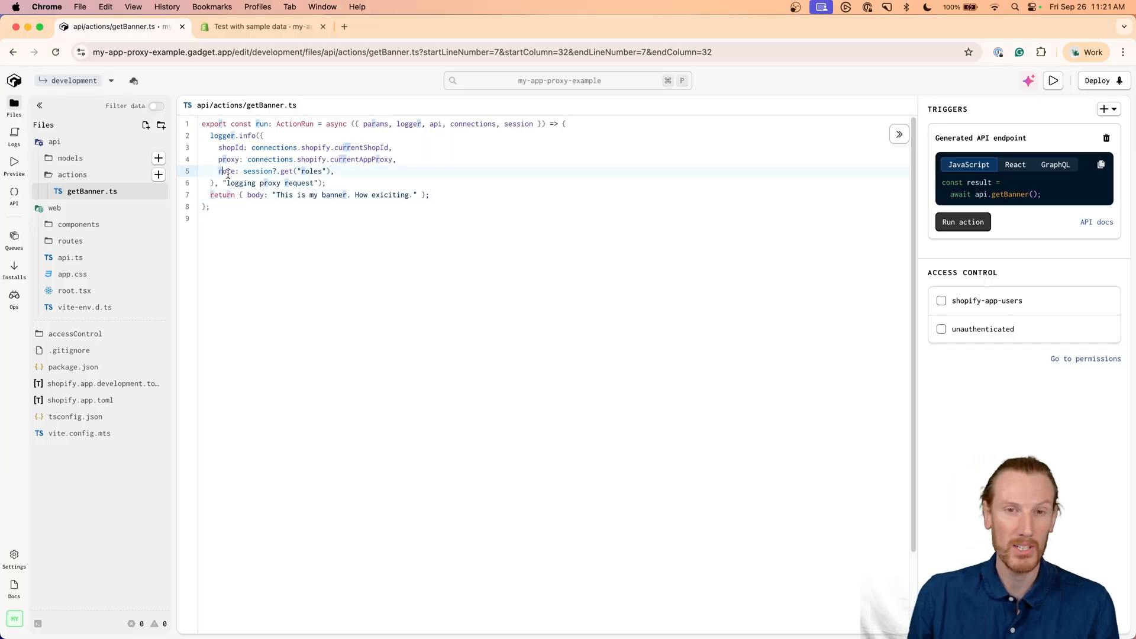
drag(219, 170, 336, 171)
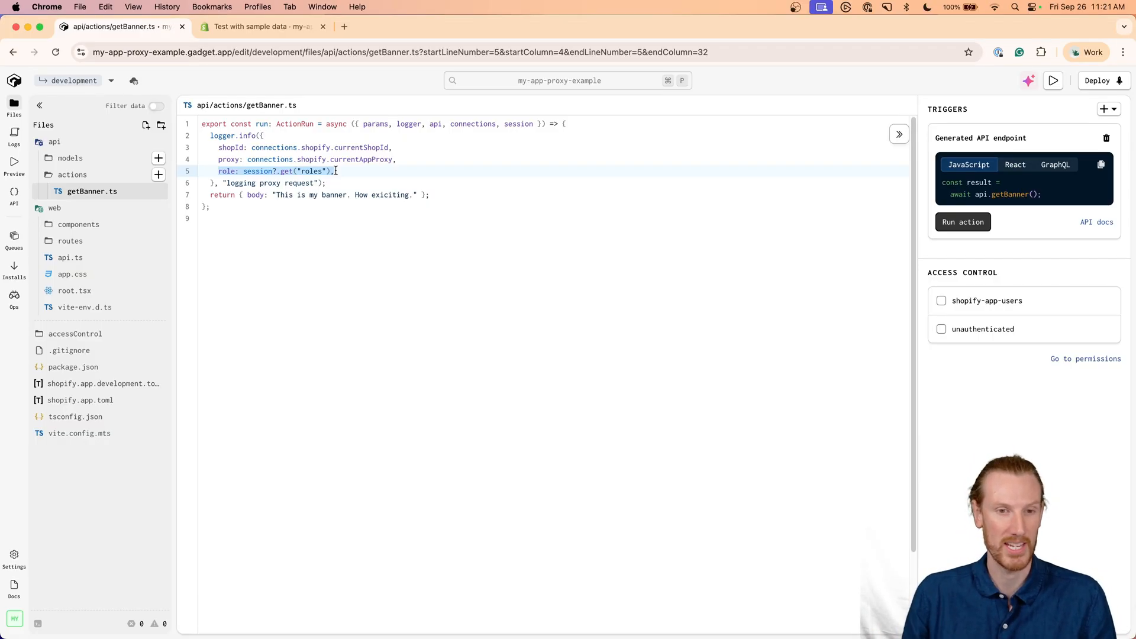
click(75, 334)
Step: In permissions, let the unauthenticated role run getBanner
click(80, 350)
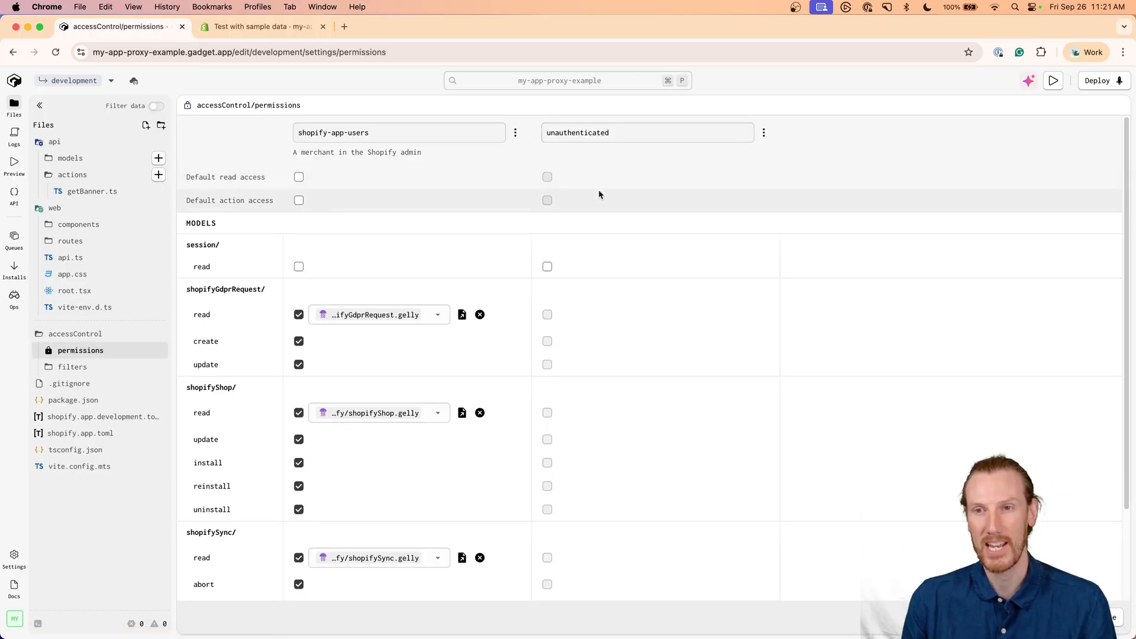
scroll(599, 189, down, 3)
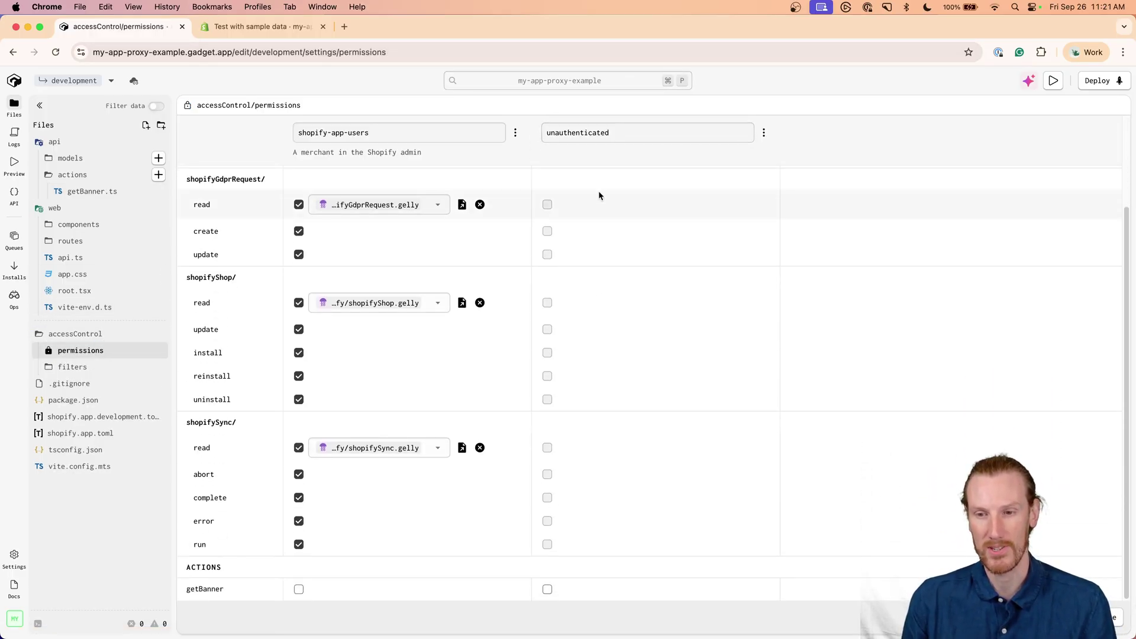
click(547, 589)
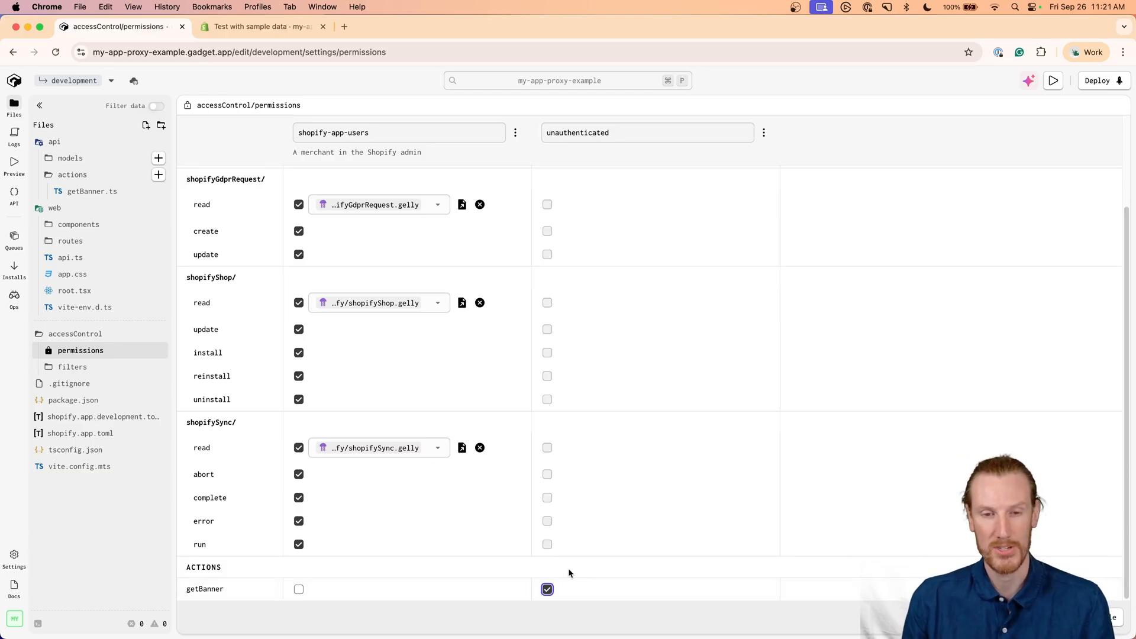
scroll(634, 488, up, 5)
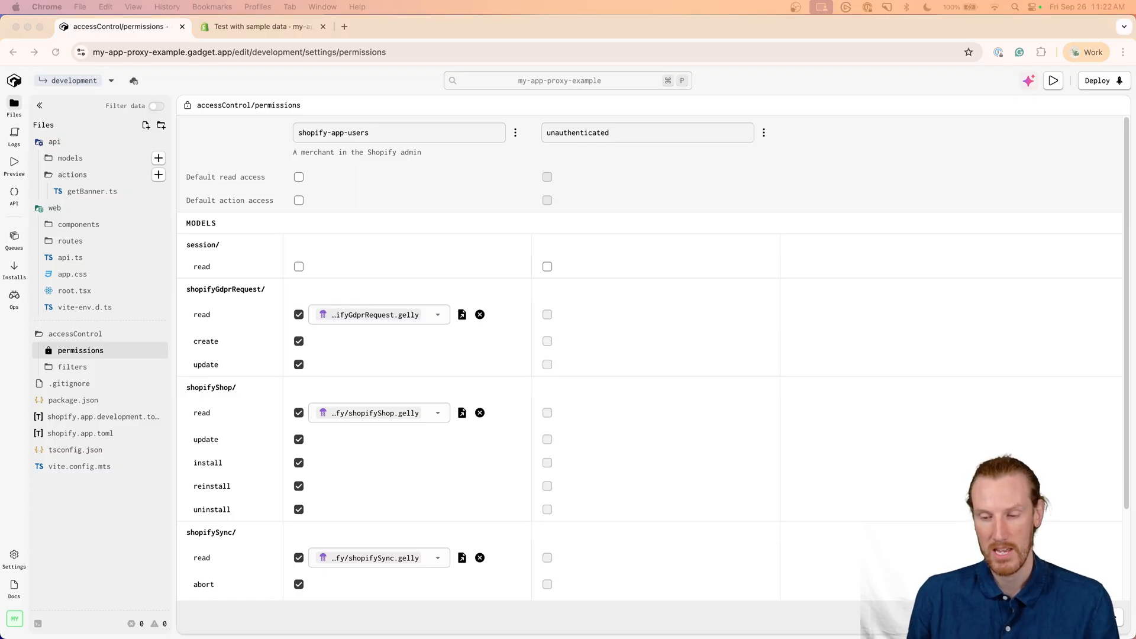
Step: Paste an app_proxy block into shopify.app.development.toml pointing at my-app-proxy-example's GraphQL endpoint
click(76, 416)
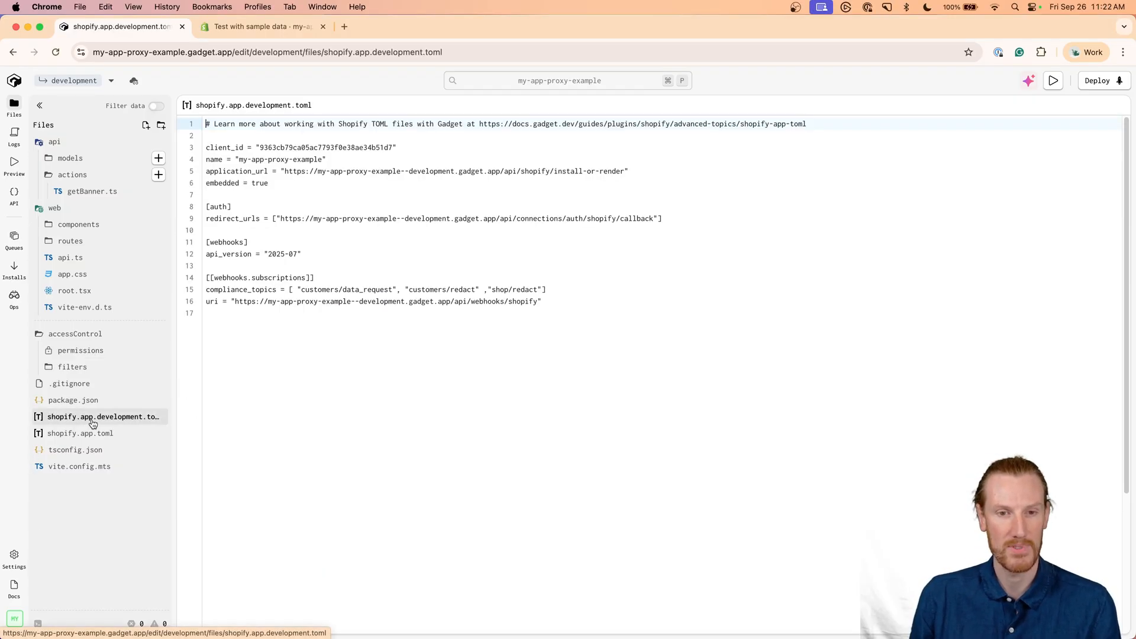
click(333, 346)
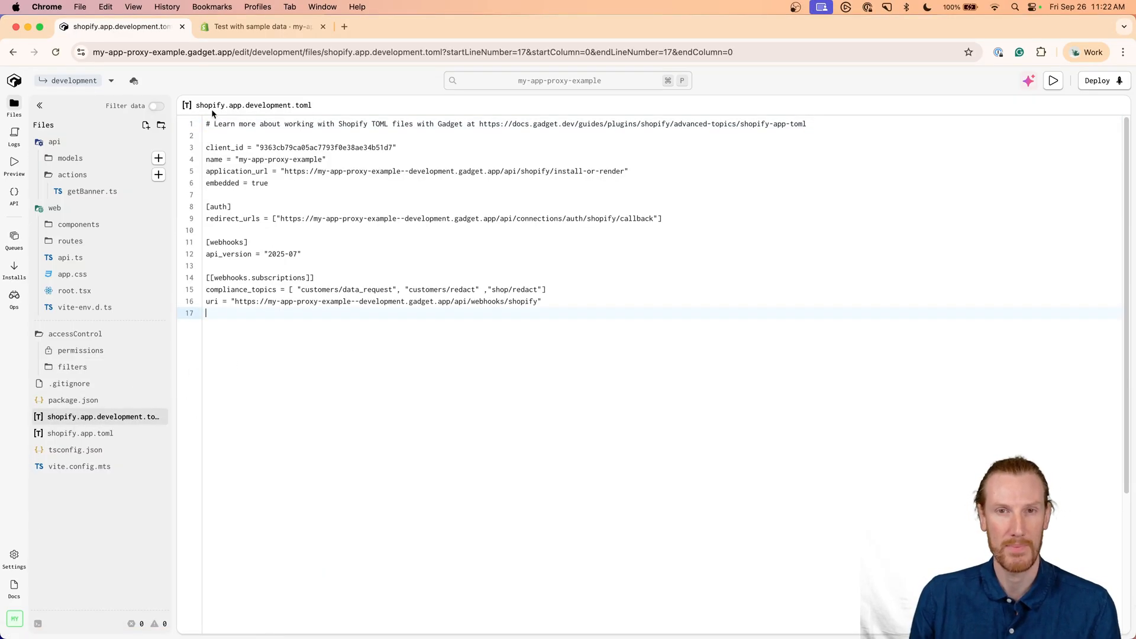
text([app_proxy] url = "https://<APP-NAME>--development.gadget.app/api/graphql" subpath = "gadget-banner-tutorial" prefix = "apps")
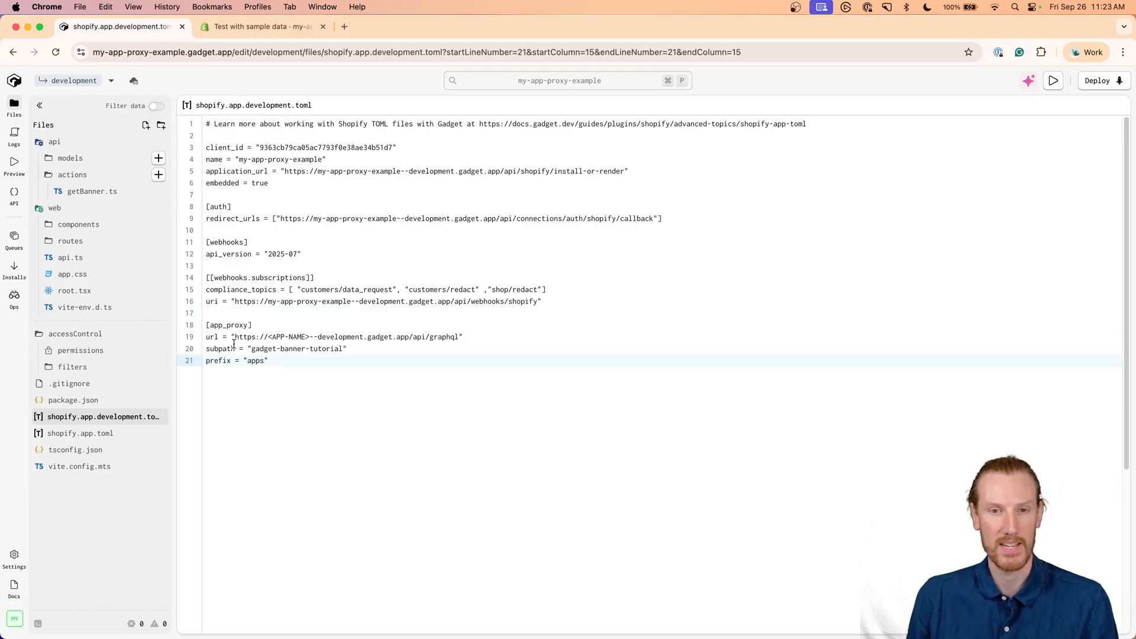
drag(268, 338, 309, 338)
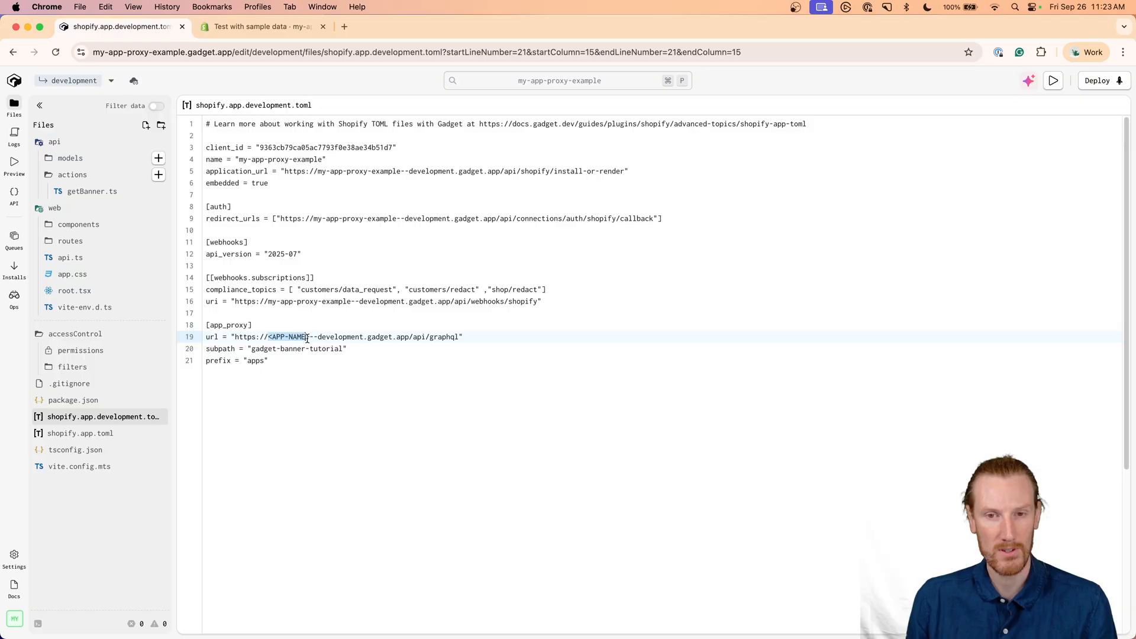
text(my-)
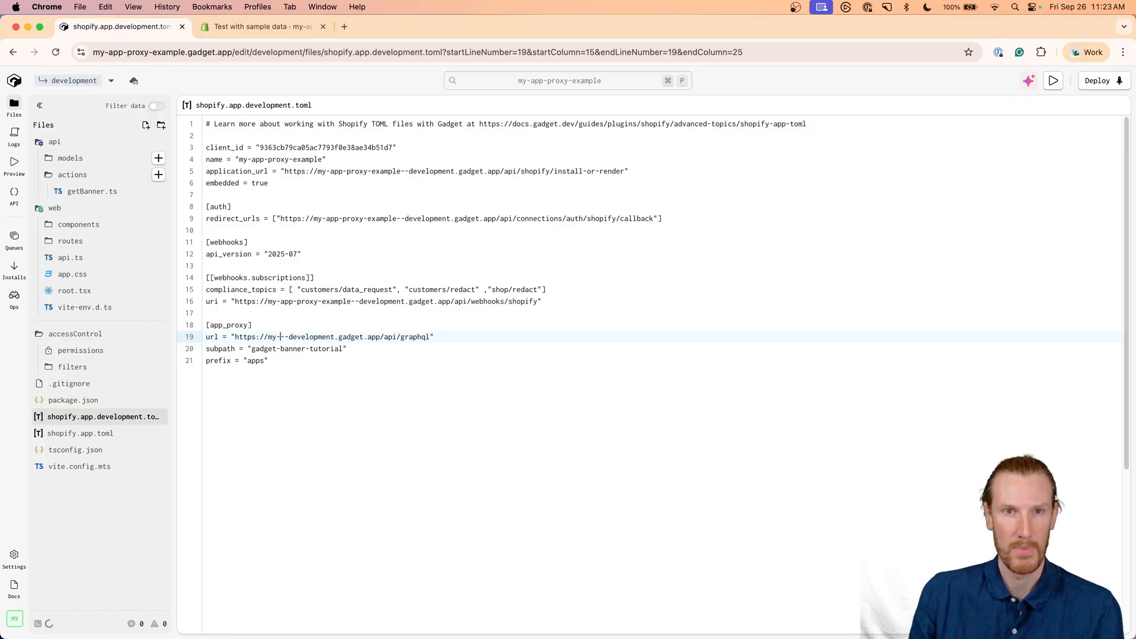
text(app-proxy-)
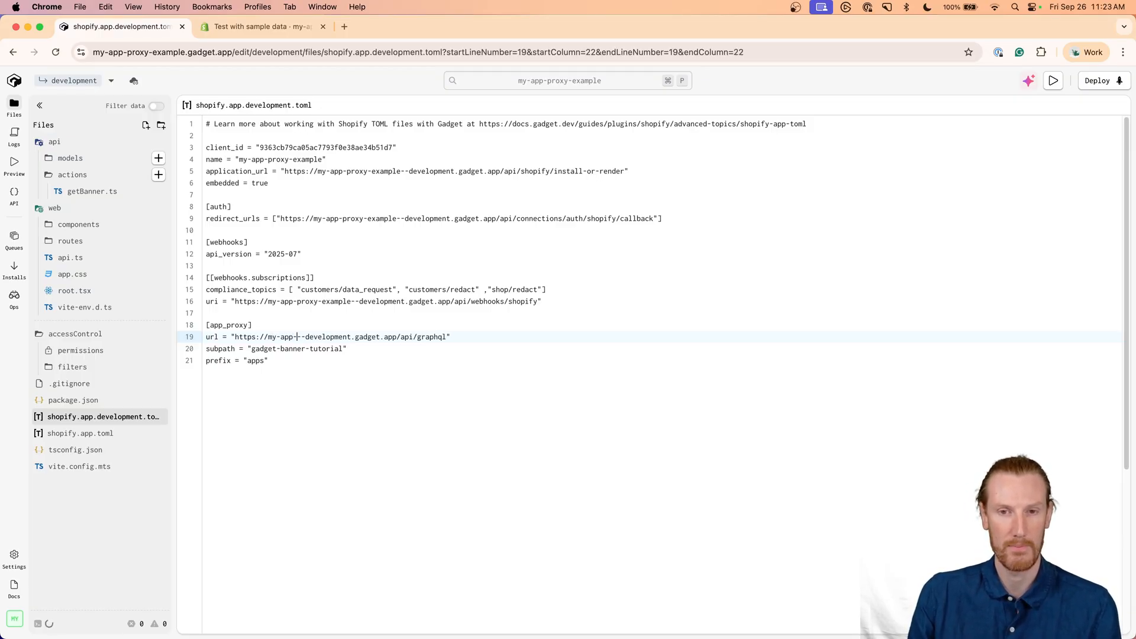
text(example)
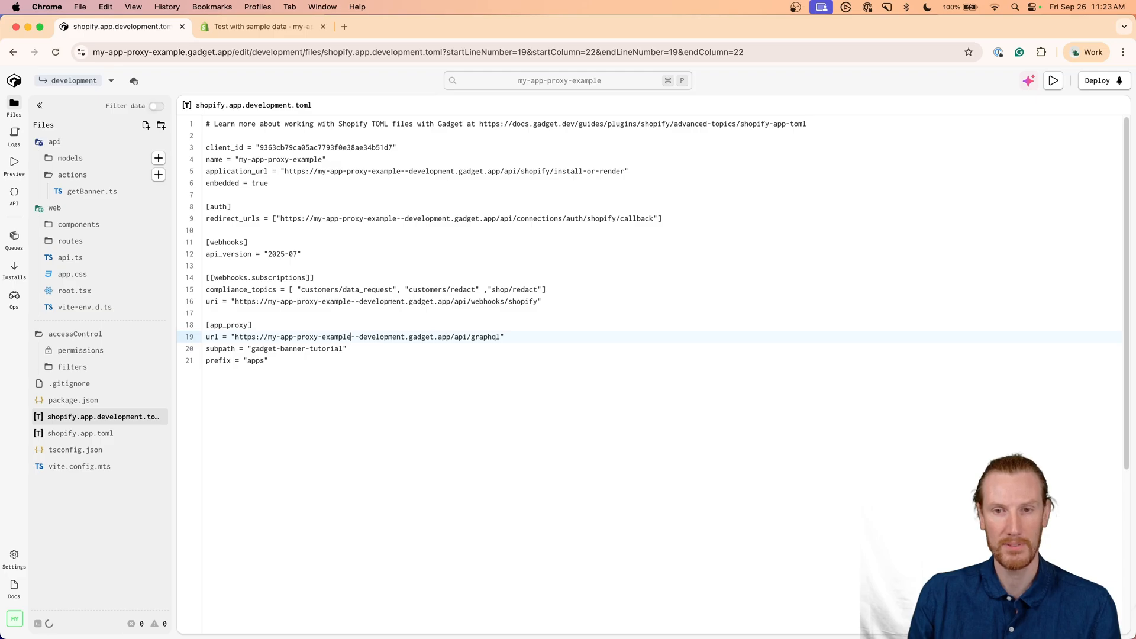
drag(352, 337, 405, 337)
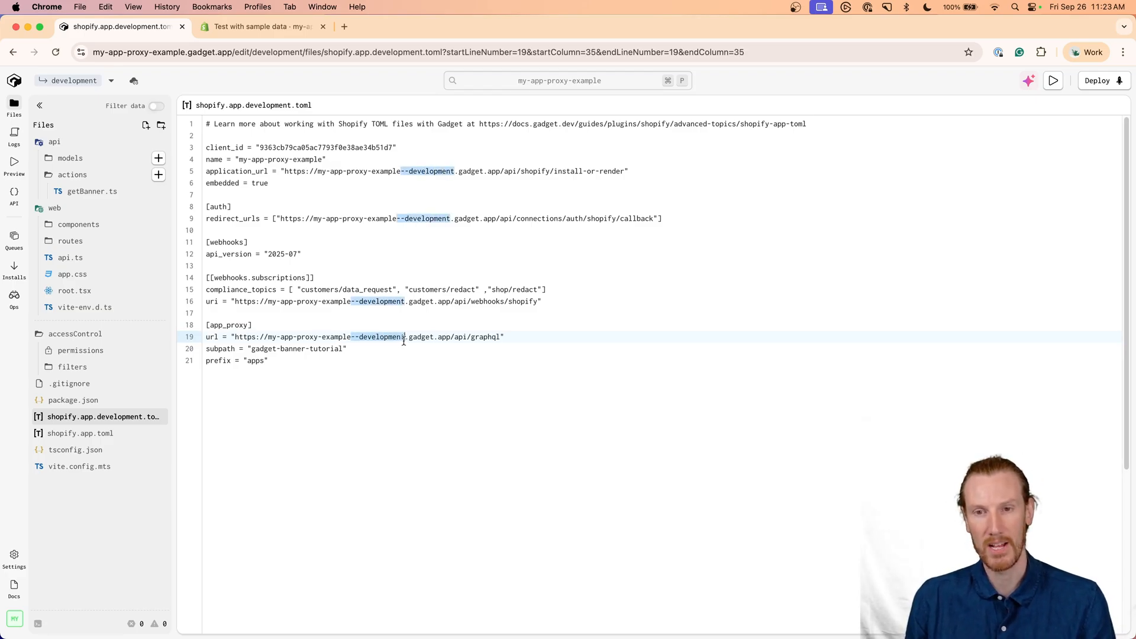
click(264, 349)
click(255, 361)
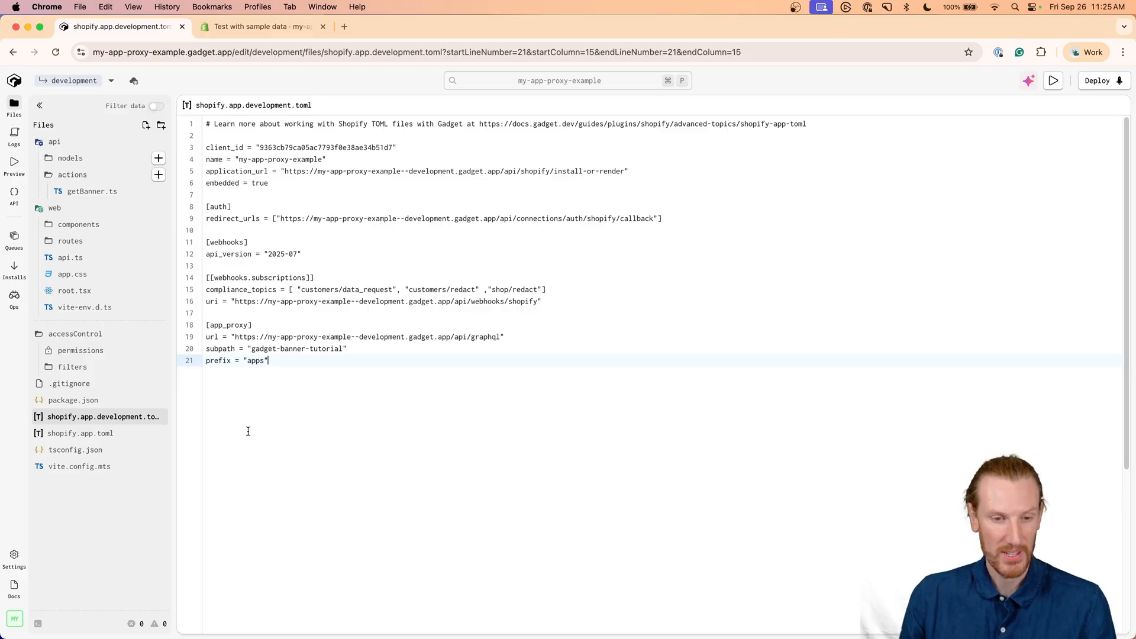
Step: Run yarn shopify:deploy:development in the editor terminal
click(38, 623)
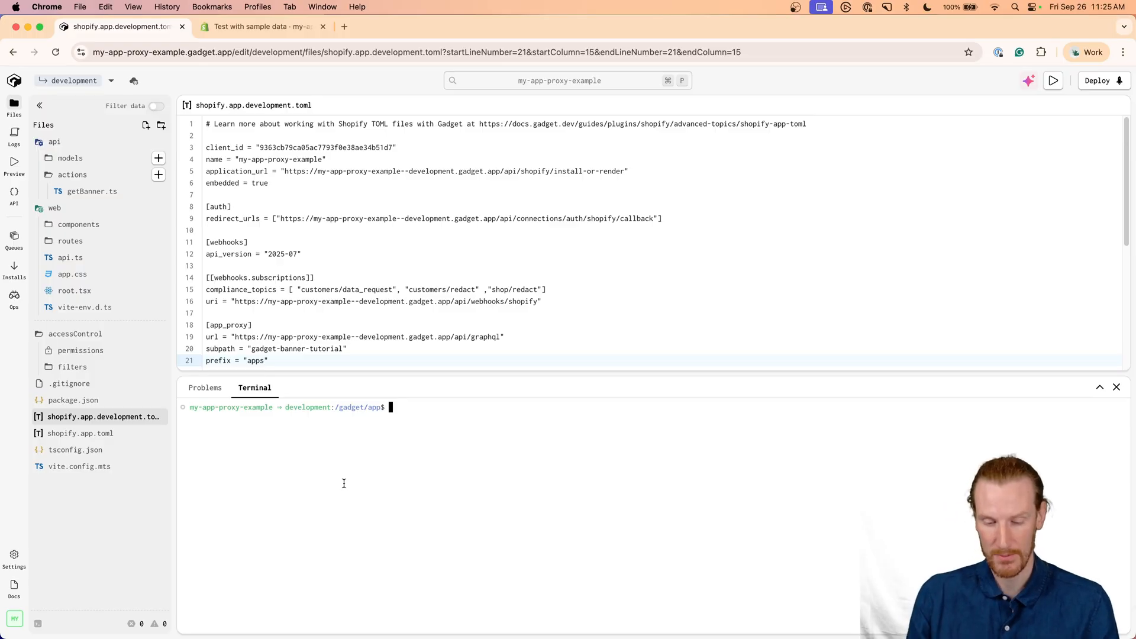
text(yarn shopify:deploy:development)
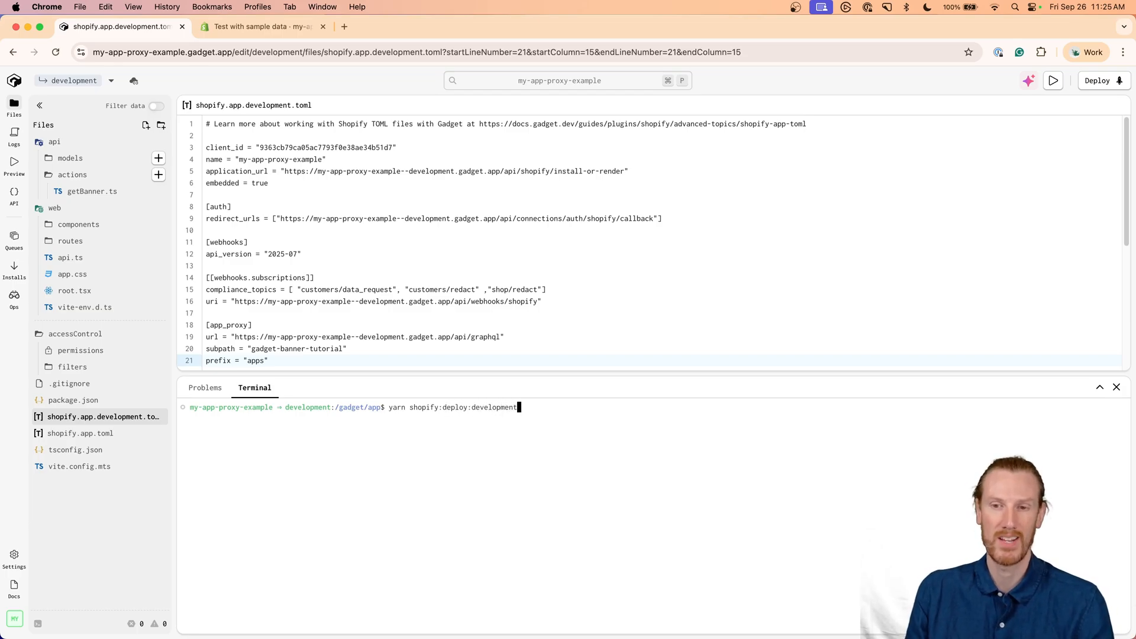
key(Return)
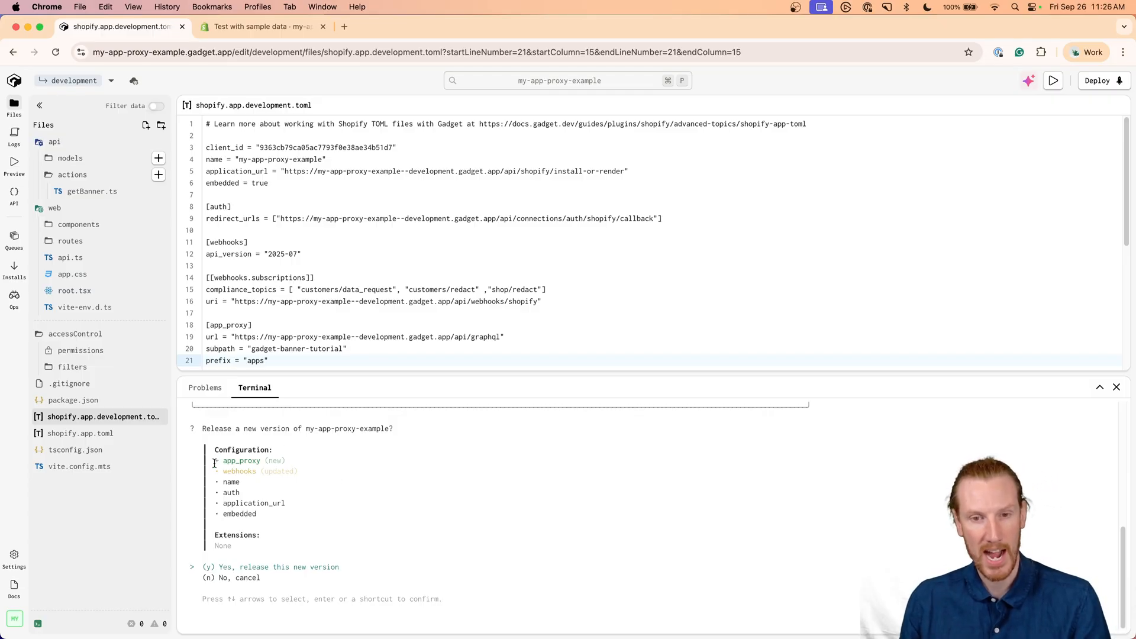
Step: Review the app_proxy and compliance_topics changes and release the new version
drag(215, 459, 284, 459)
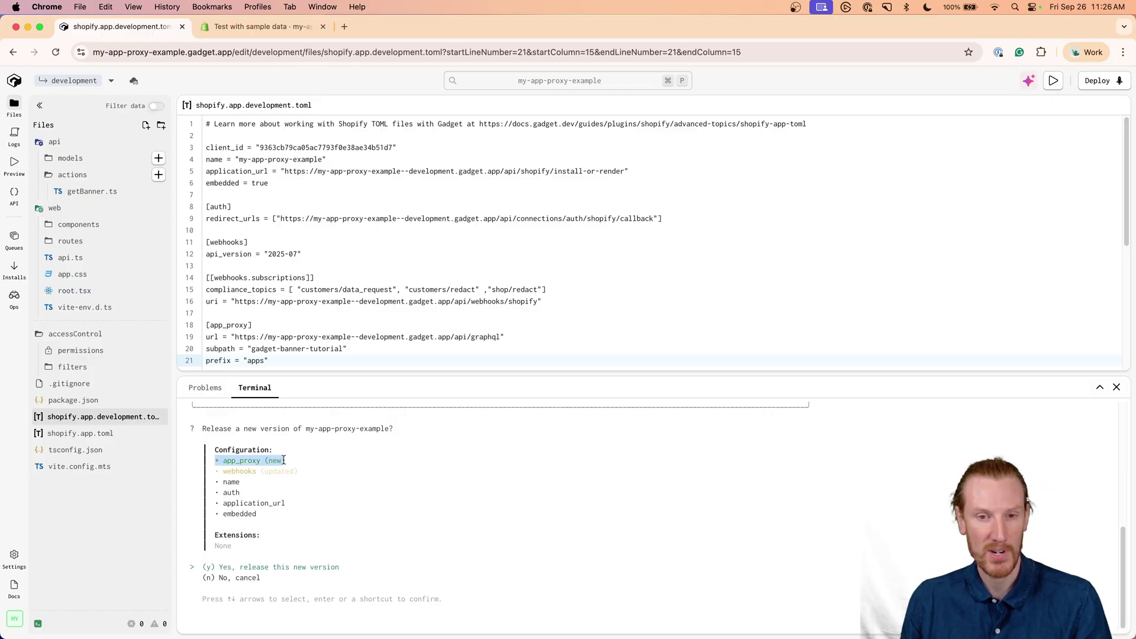
click(229, 467)
drag(217, 472, 249, 471)
click(251, 473)
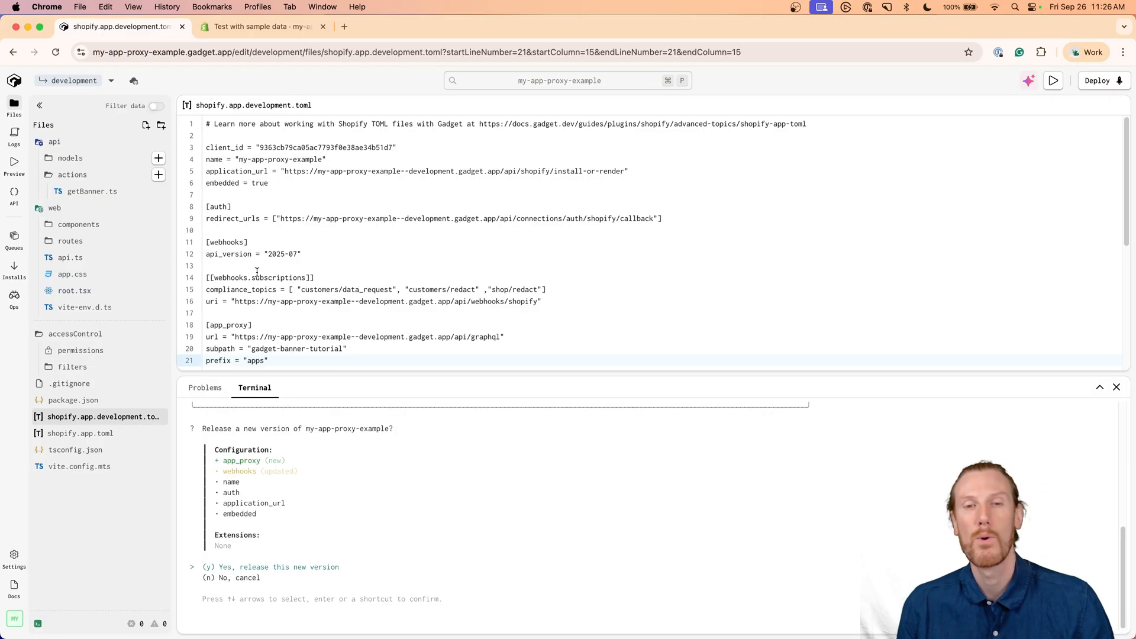
click(209, 290)
drag(210, 289, 315, 290)
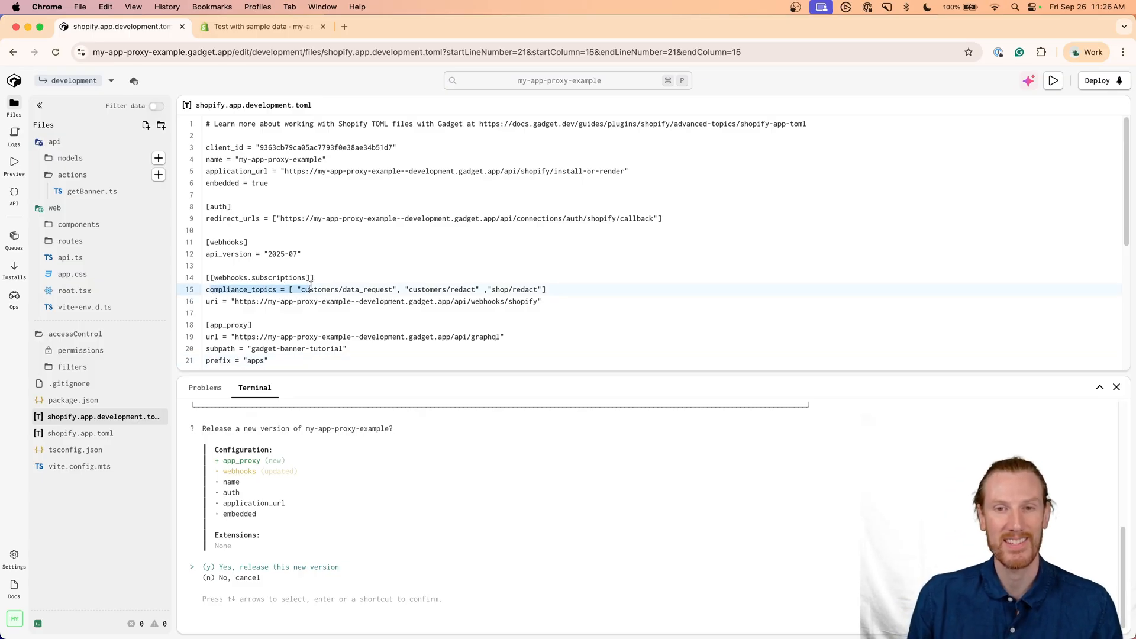
click(321, 289)
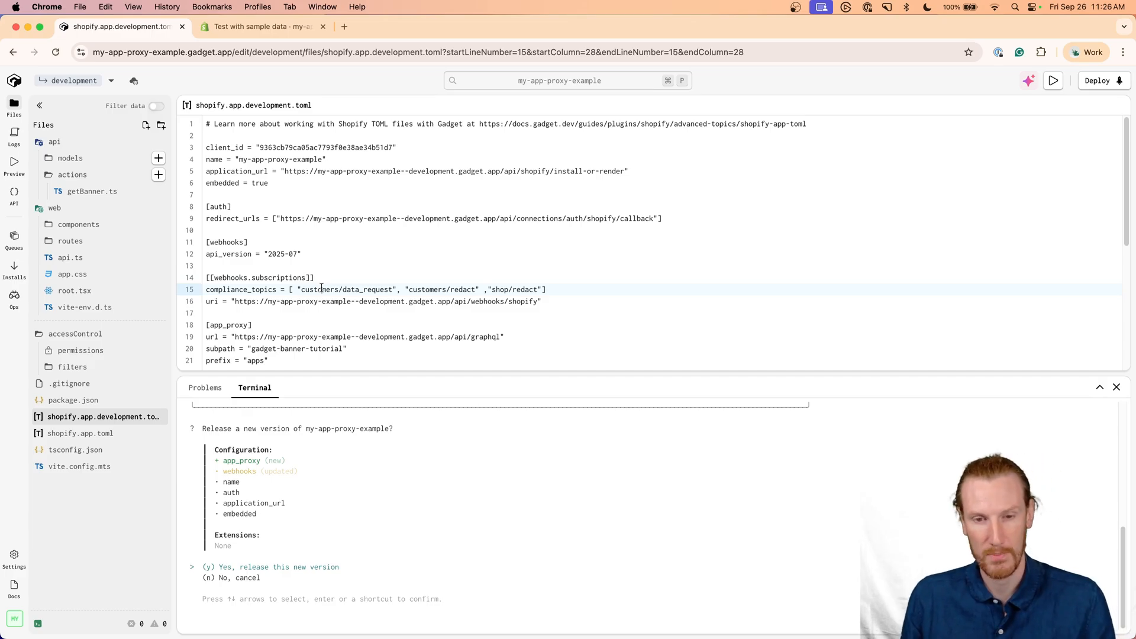
key(Return)
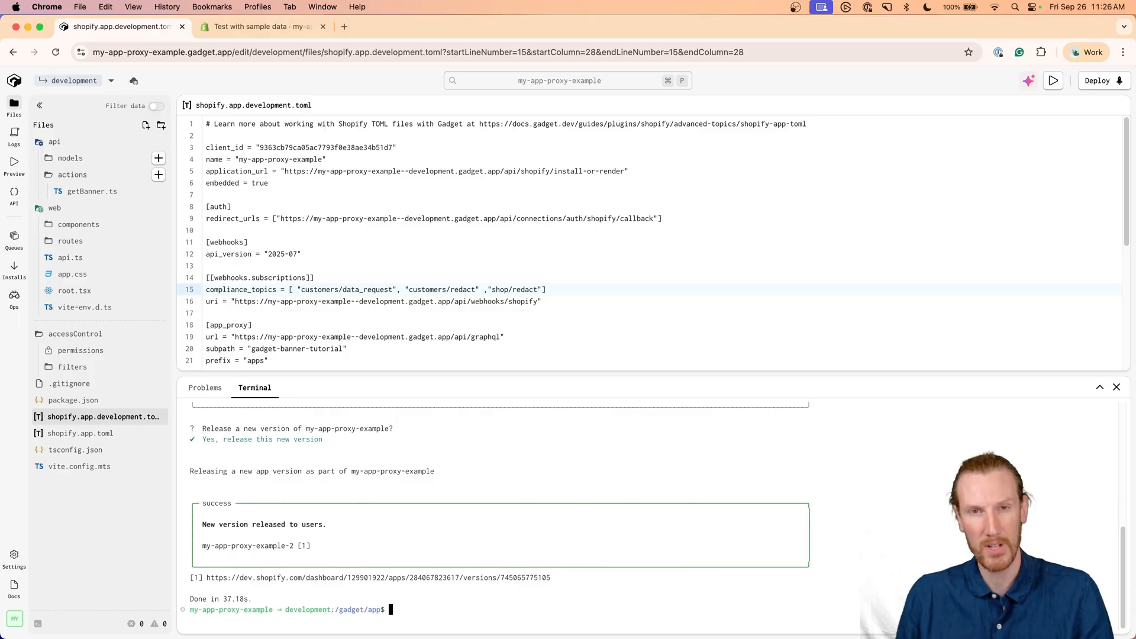
Step: In the Shopify Dev Dashboard, view my-app-proxy-example-2's app proxy settings
click(343, 27)
text(dev)
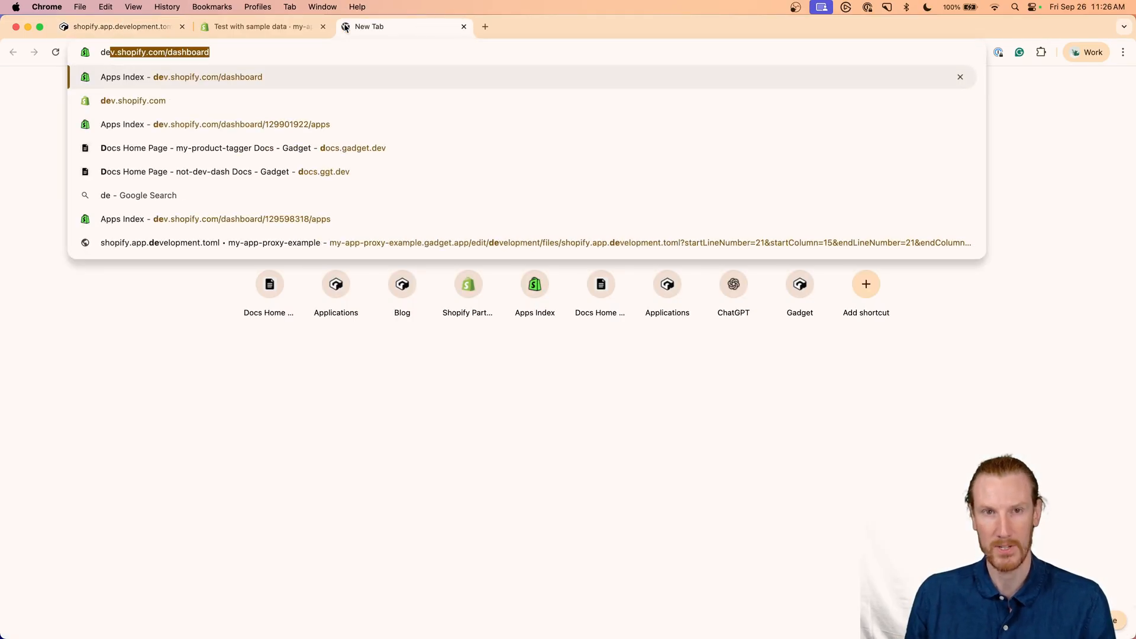
key(Return)
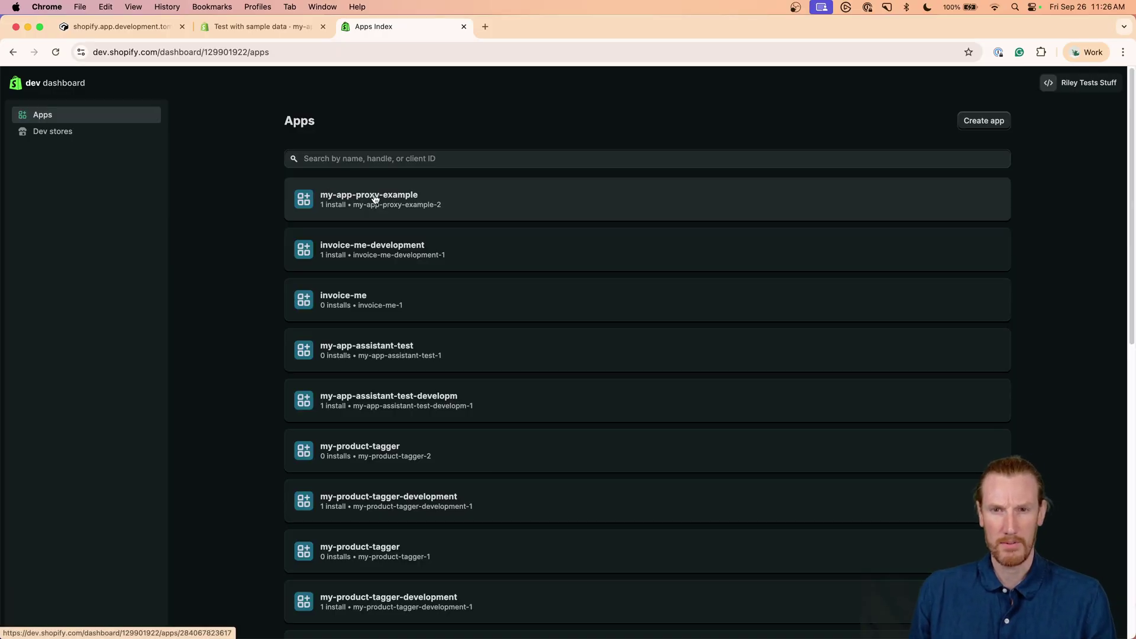
click(373, 199)
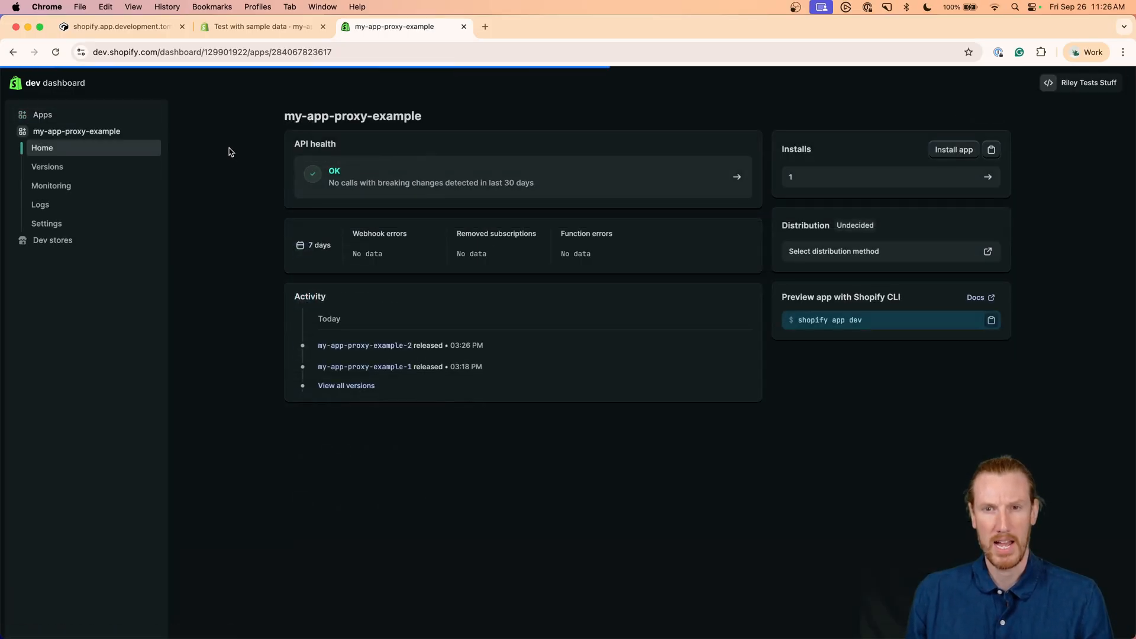
click(355, 345)
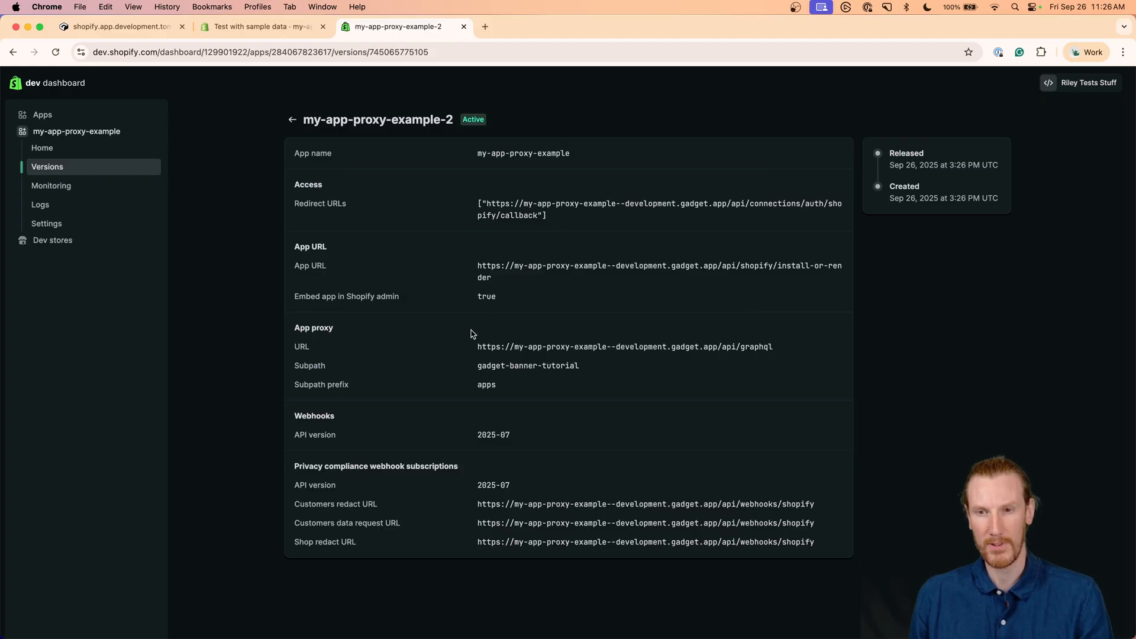
drag(471, 333, 544, 435)
click(552, 405)
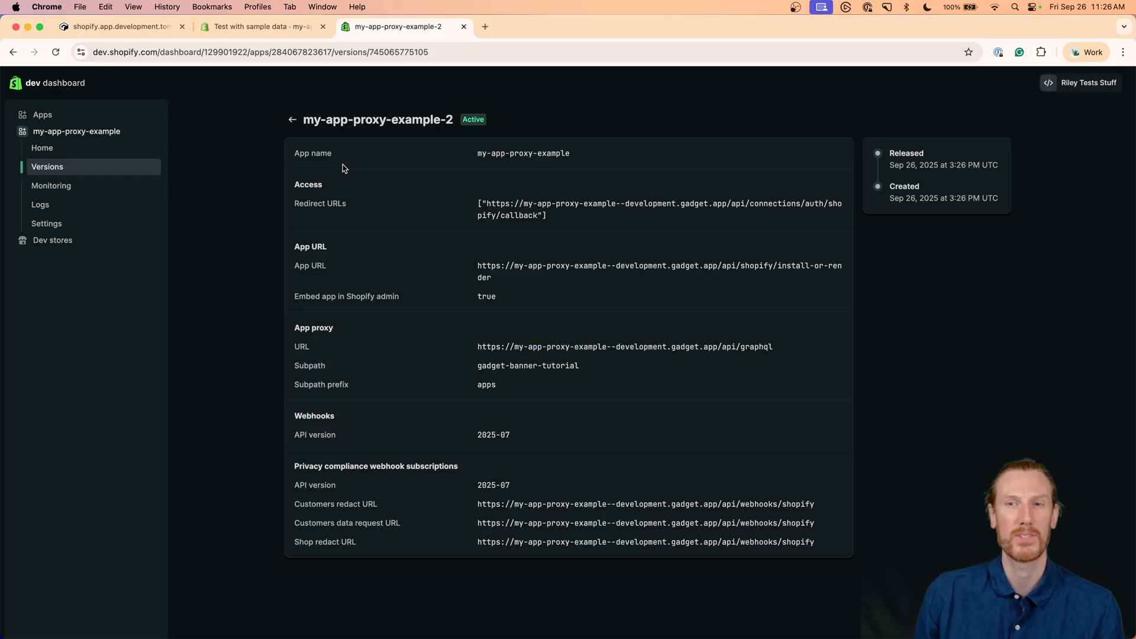
Step: Compare with version -1, reopen -2, and return to the Gadget editor
click(292, 119)
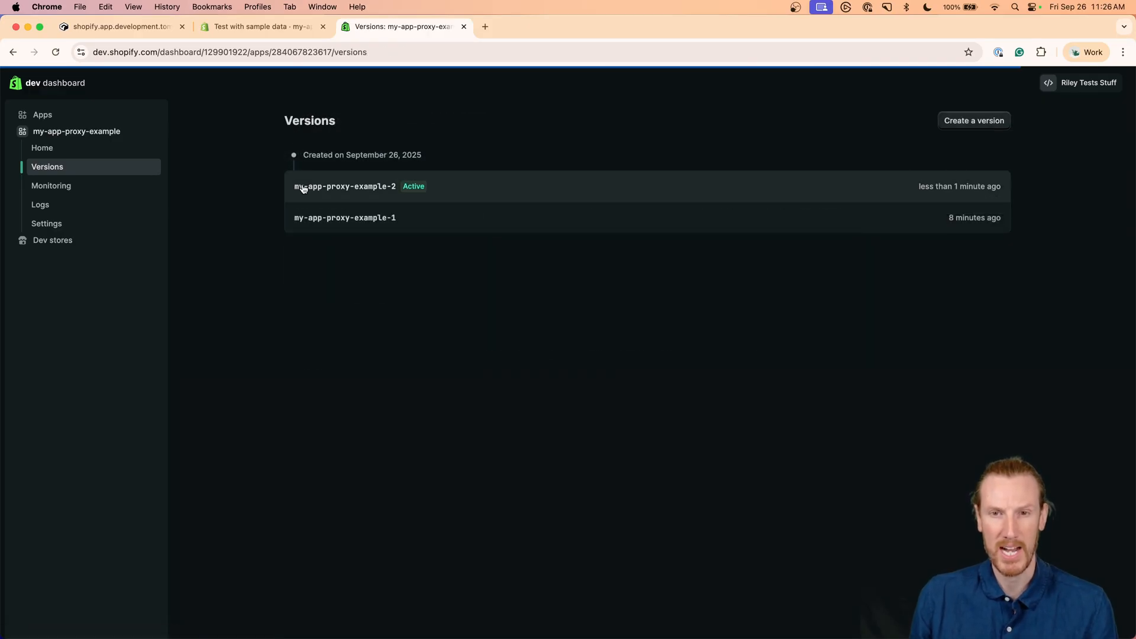
click(327, 220)
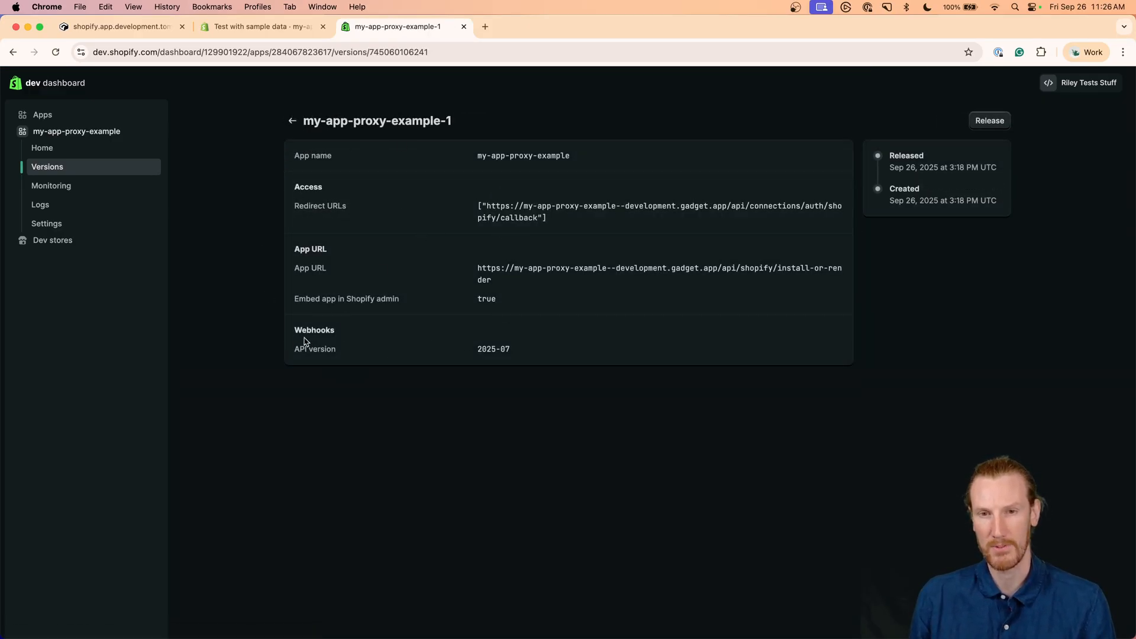
click(293, 121)
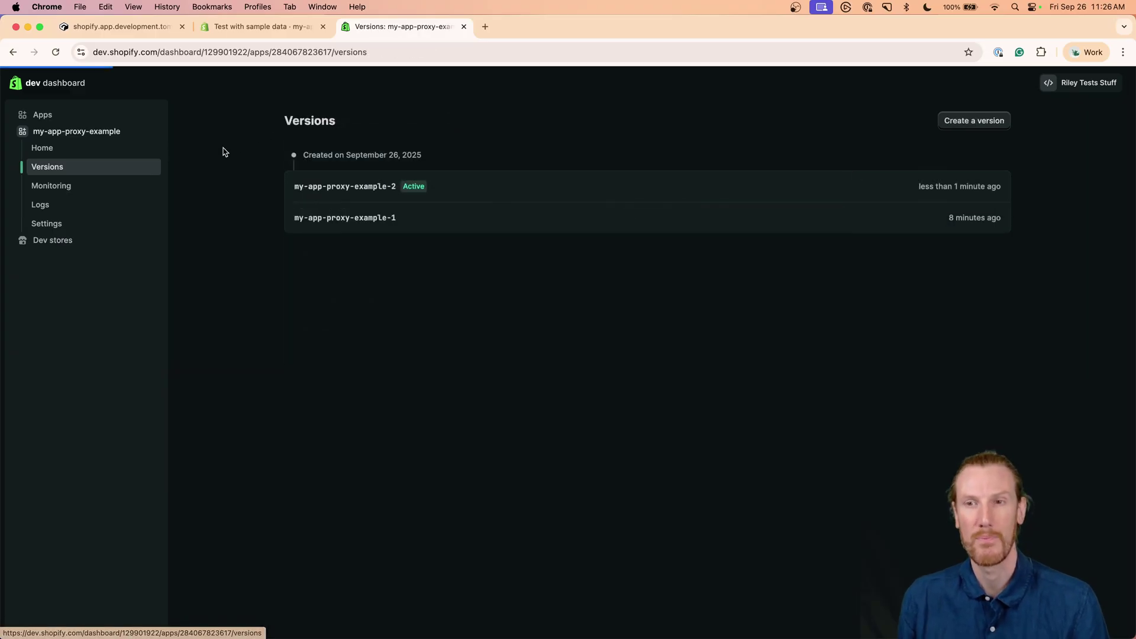
click(346, 187)
click(133, 28)
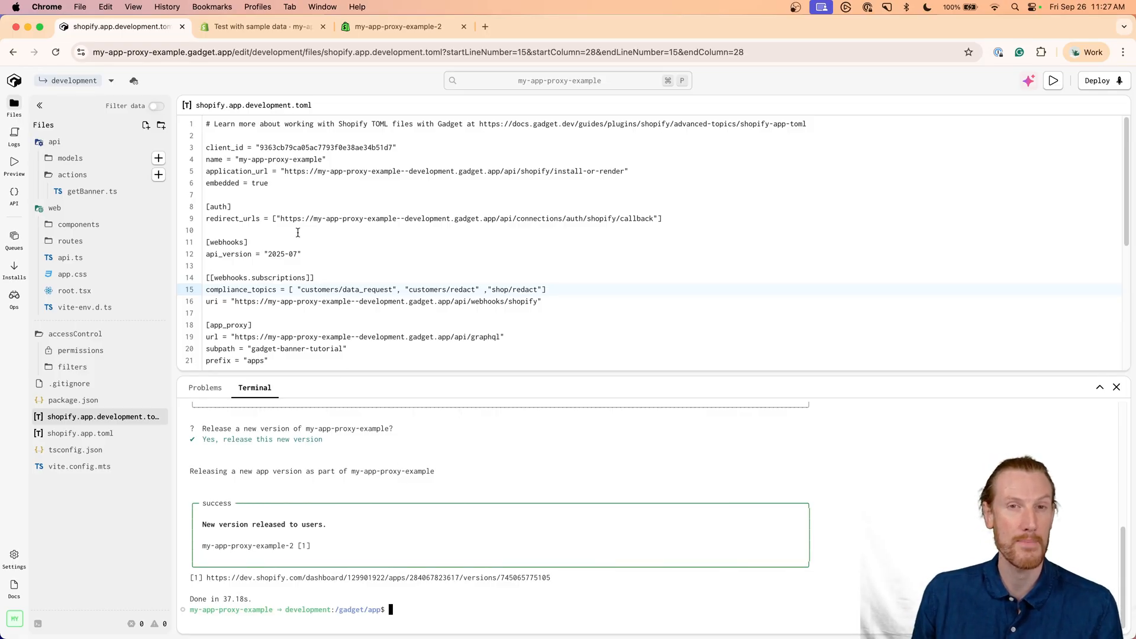
Step: Show the 'Run Gadget locally using ggt' instructions from the ggt icon beside the environment selector
click(133, 80)
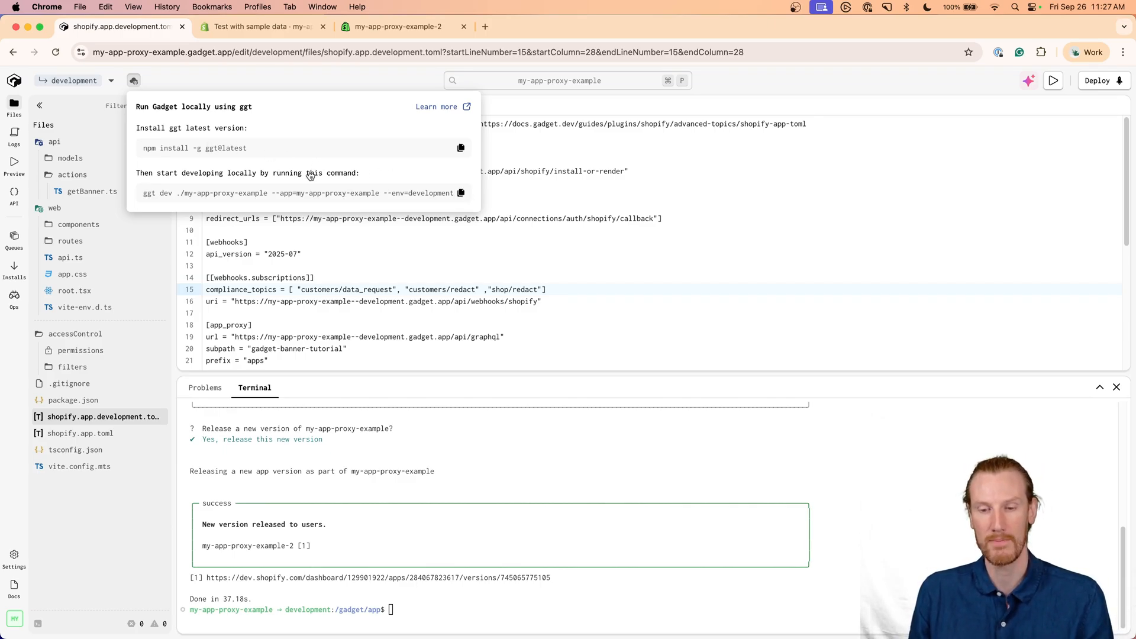
Step: Run the pasted ggt dev command for my-app-proxy-example in the Mac Terminal
key(super+Tab)
text(ggt dev ./my-app-proxy-example --app=my-app-proxy-example --env=development)
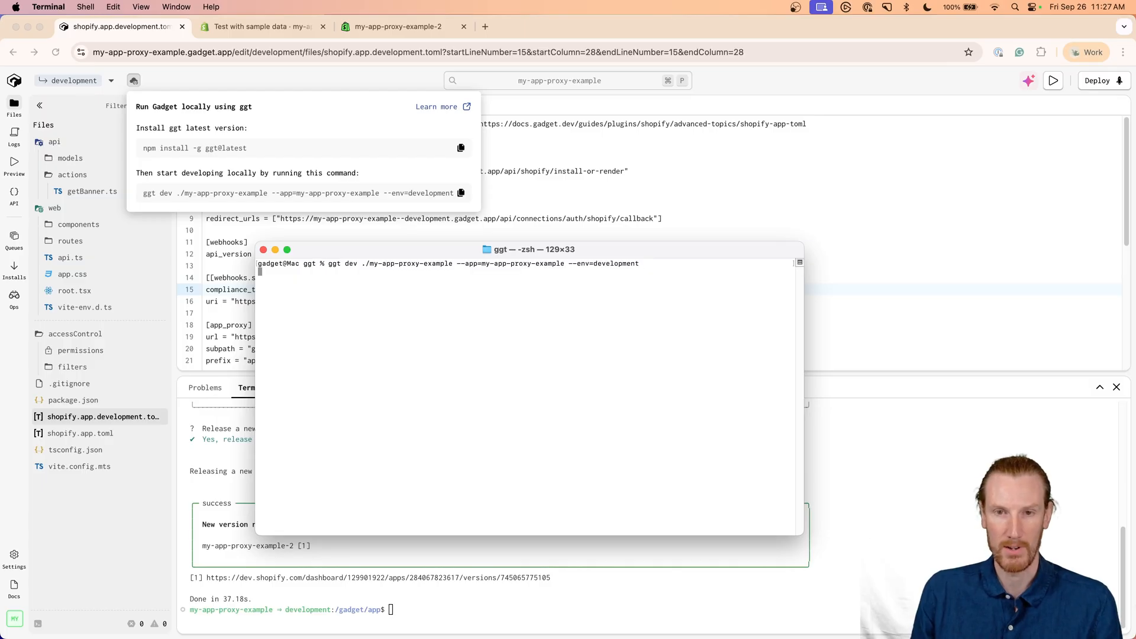
key(Return)
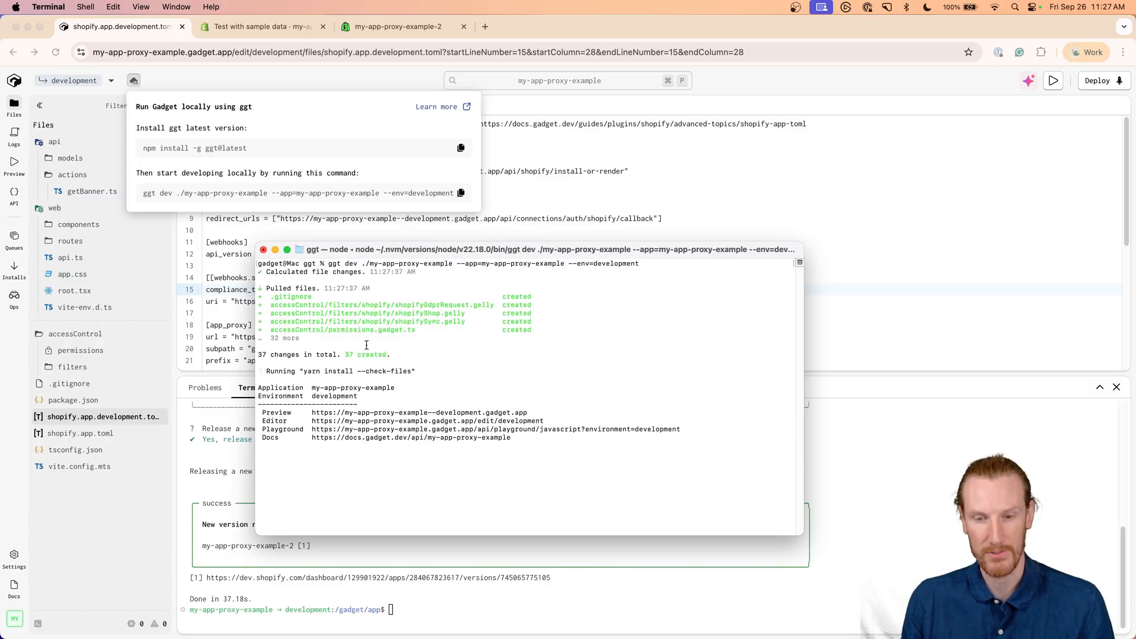
Step: In a second shell tab, cd into my-app-proxy-example and list its files with ls
key(super+t)
text(cd my-app-proxy-example/)
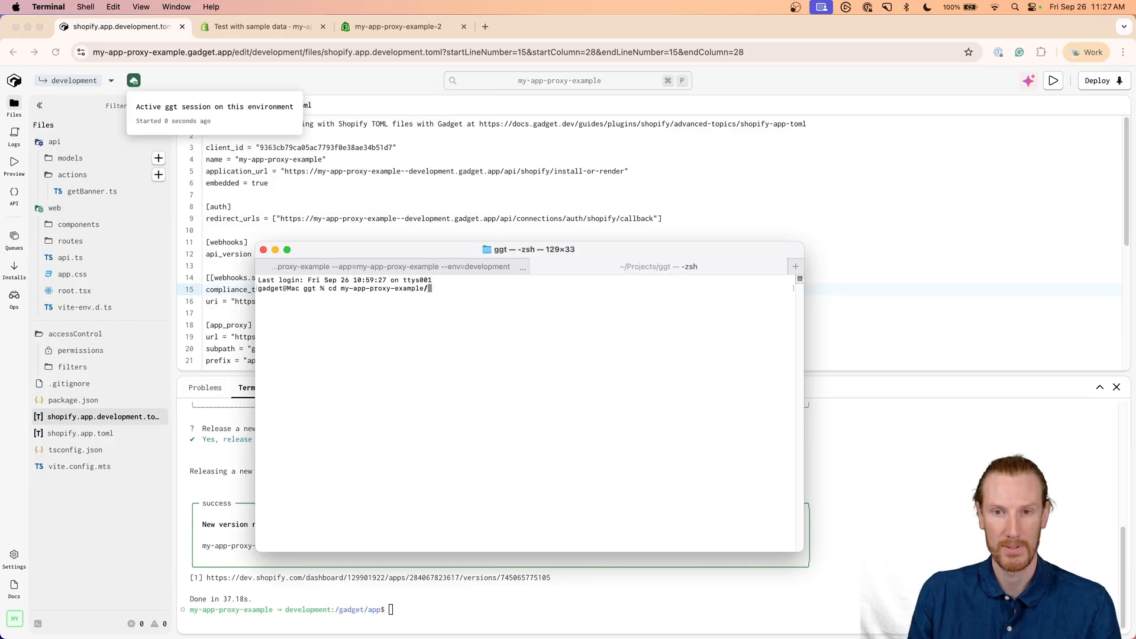
key(Return)
text(s)
key(Return)
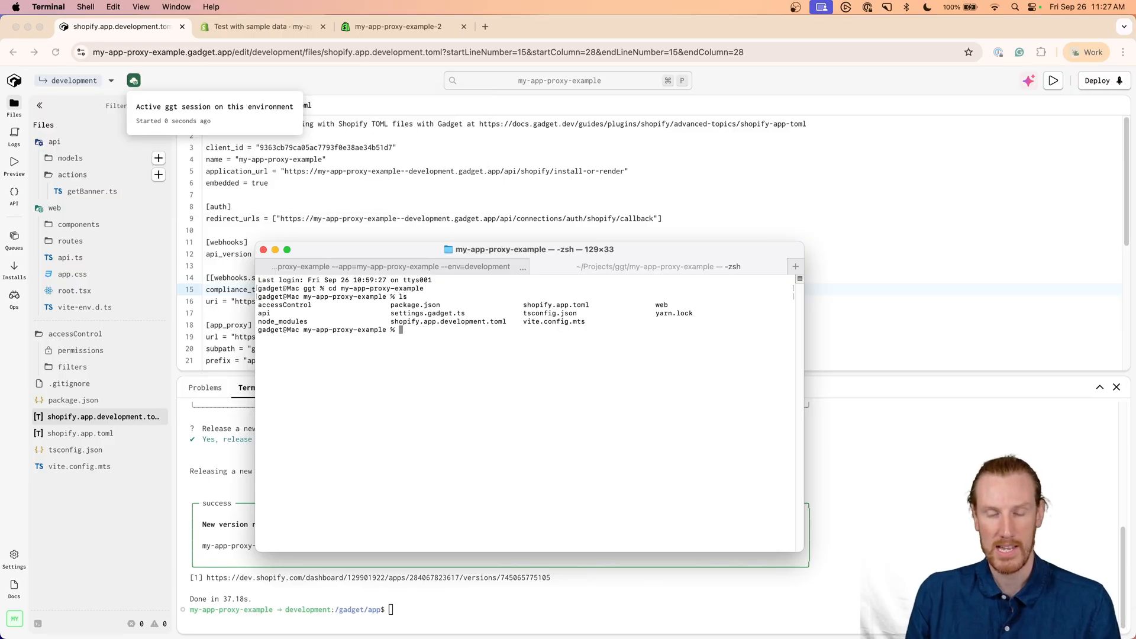
double_click(264, 321)
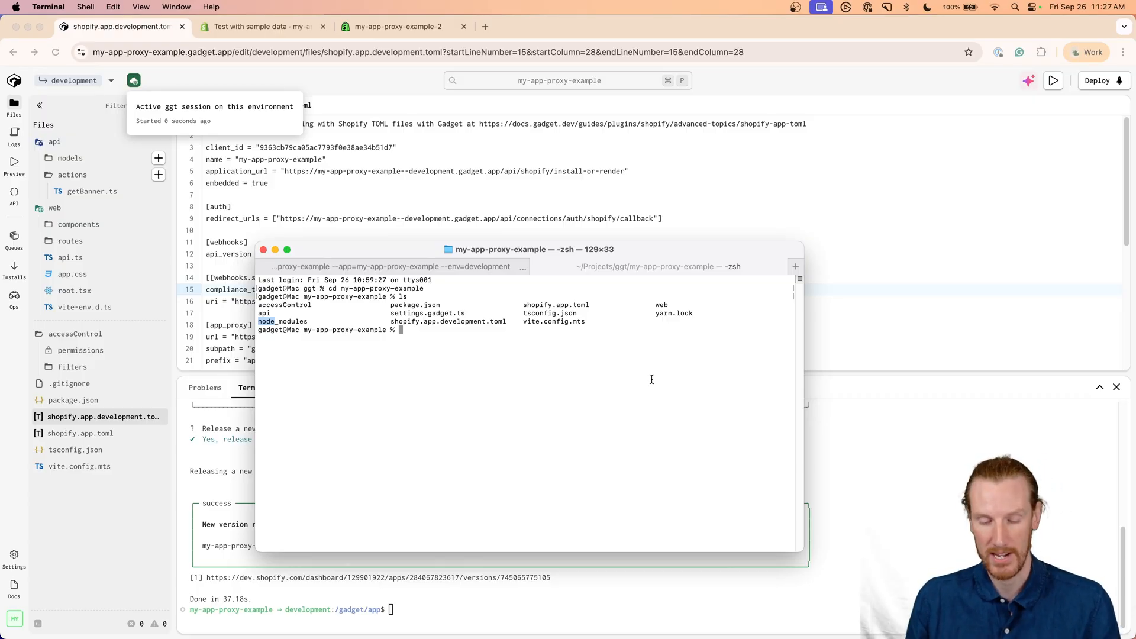
text(shopify app generate extension)
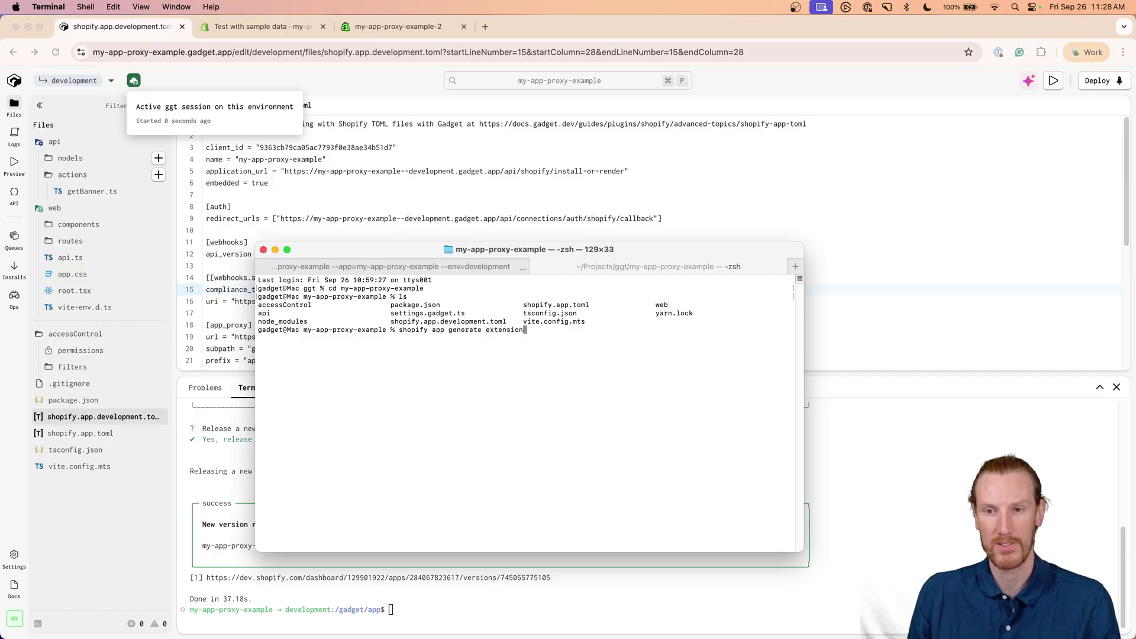
Step: Generate a Theme app extension with shopify app generate extension, keeping the default name theme-extension
key(Return)
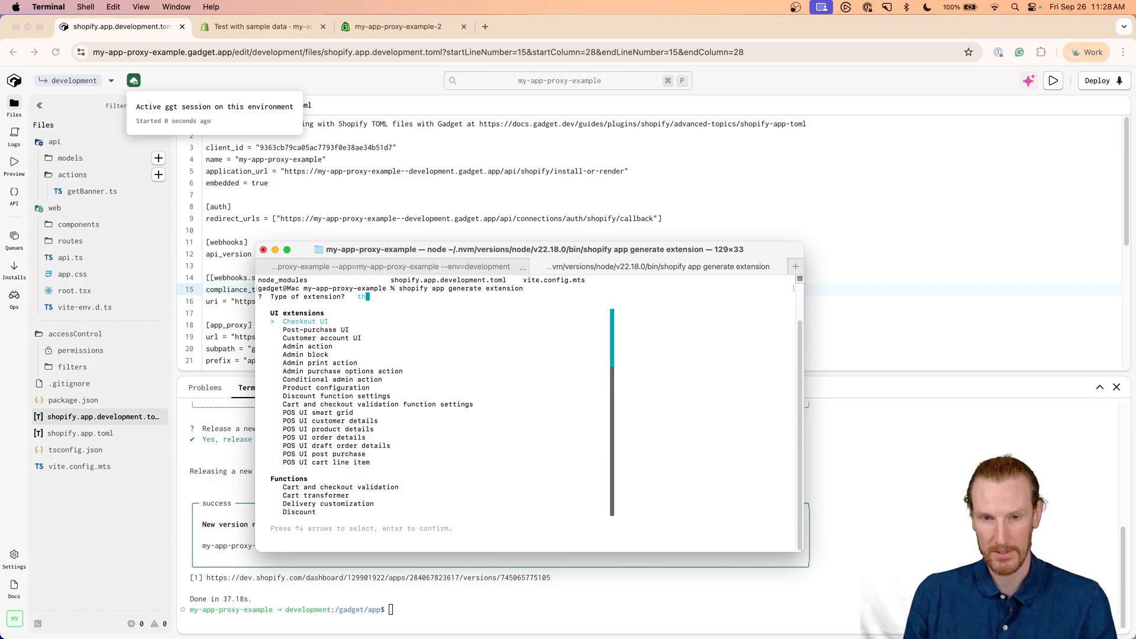
text(theme)
key(Return)
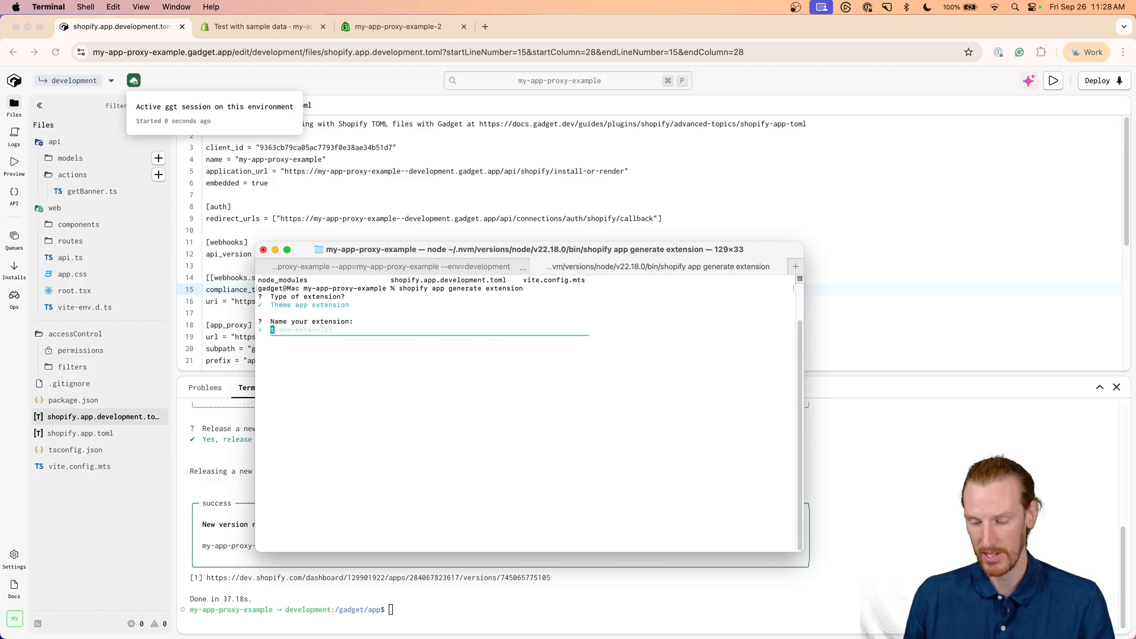
key(Return)
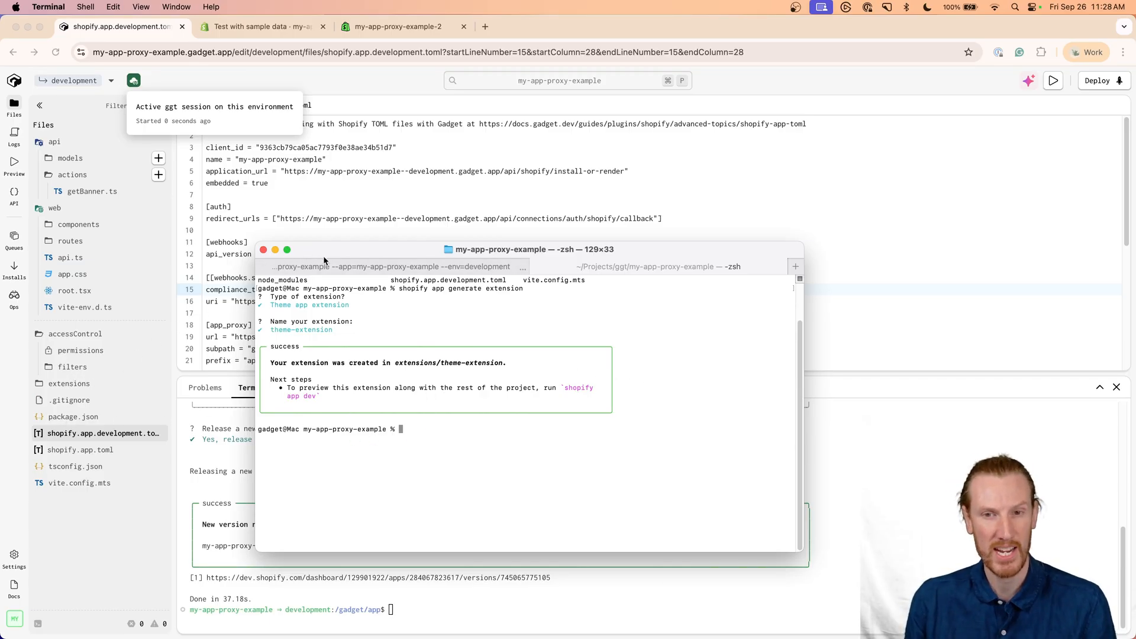
Step: Confirm ggt synced the extension and reveal theme-extension under Gadget's extensions folder
click(355, 266)
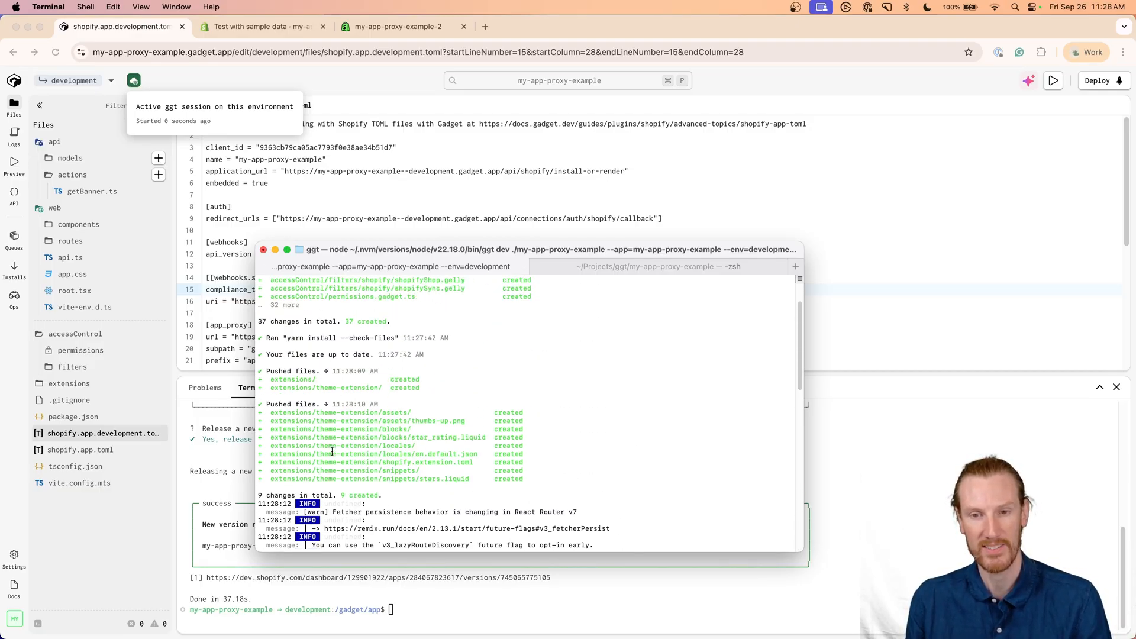
scroll(336, 455, down, 10)
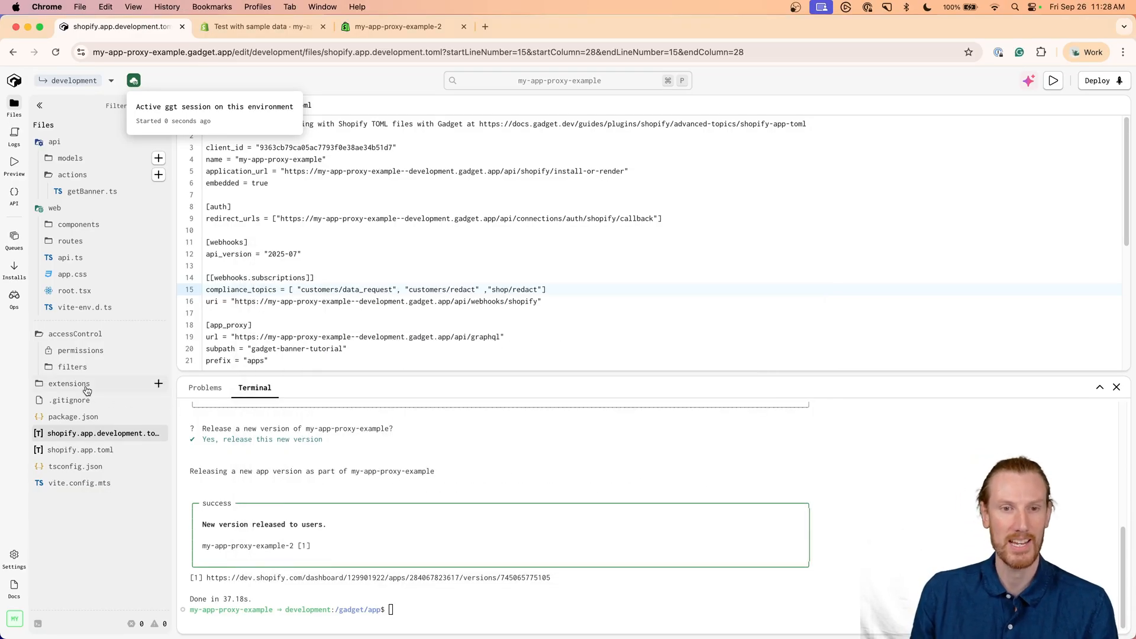
click(68, 384)
click(88, 401)
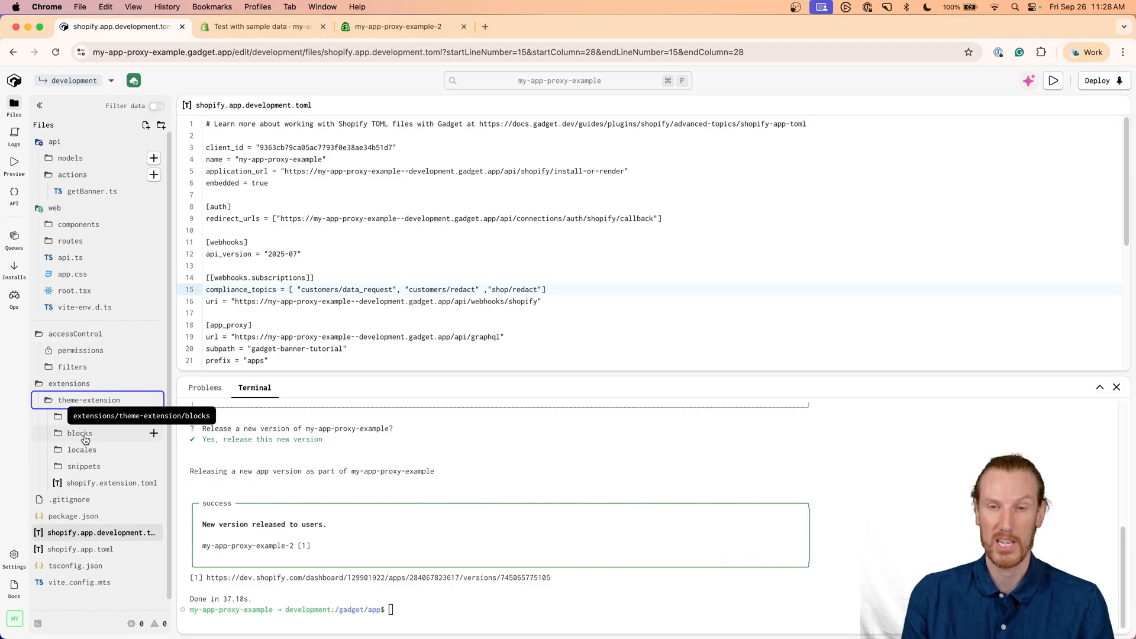
Step: Create a new banner.liquid file inside theme-extension's blocks folder
click(80, 434)
right_click(97, 435)
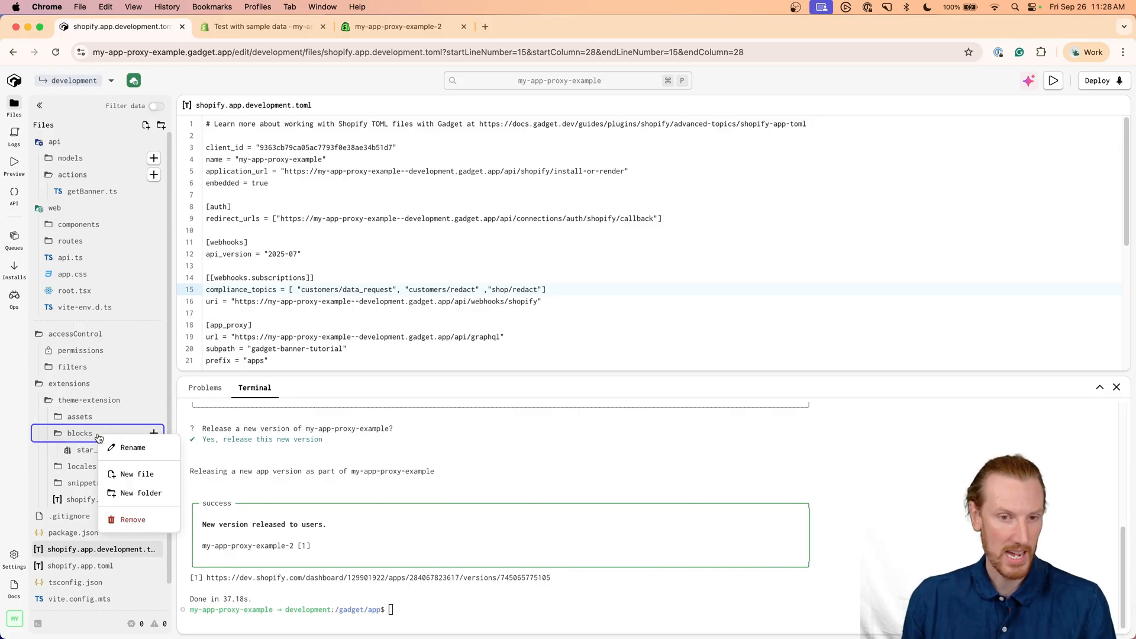
click(136, 474)
text(banner.liquid)
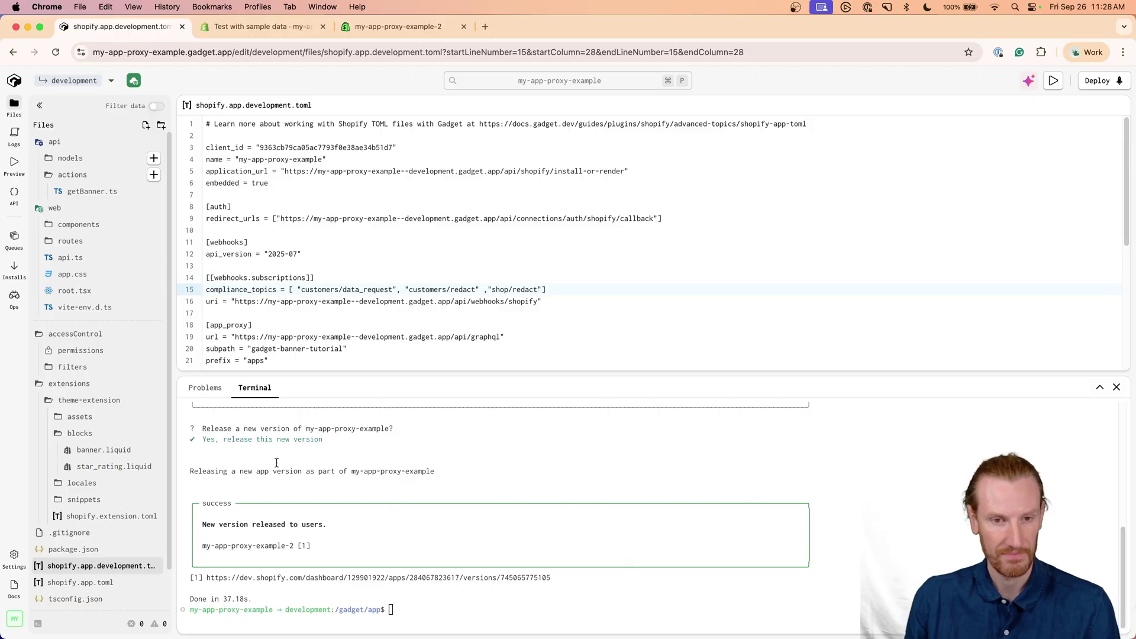
key(Return)
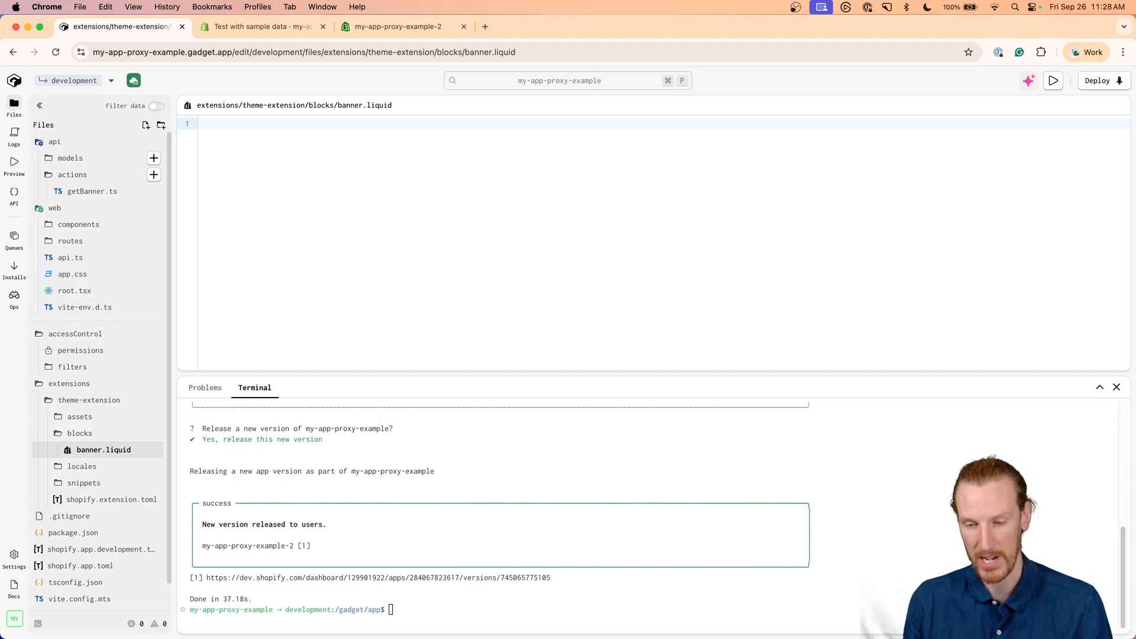
key(super+Tab)
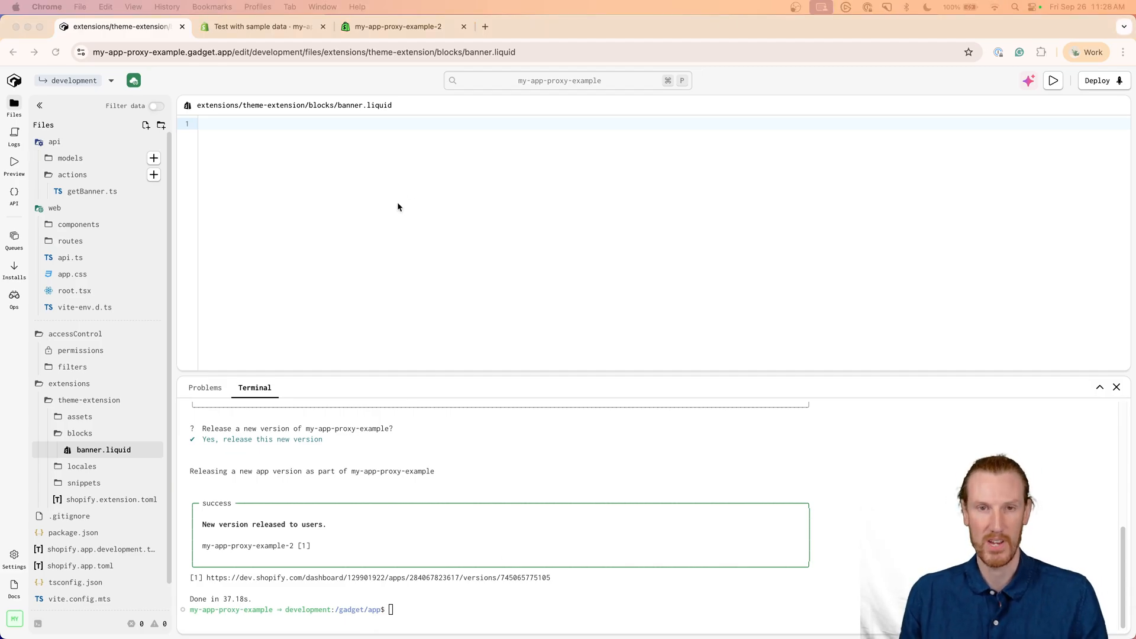
Step: Paste the banner block code and set the script URL's <APP-NAME> to my-app-proxy-example (development)
click(390, 207)
key(super+v)
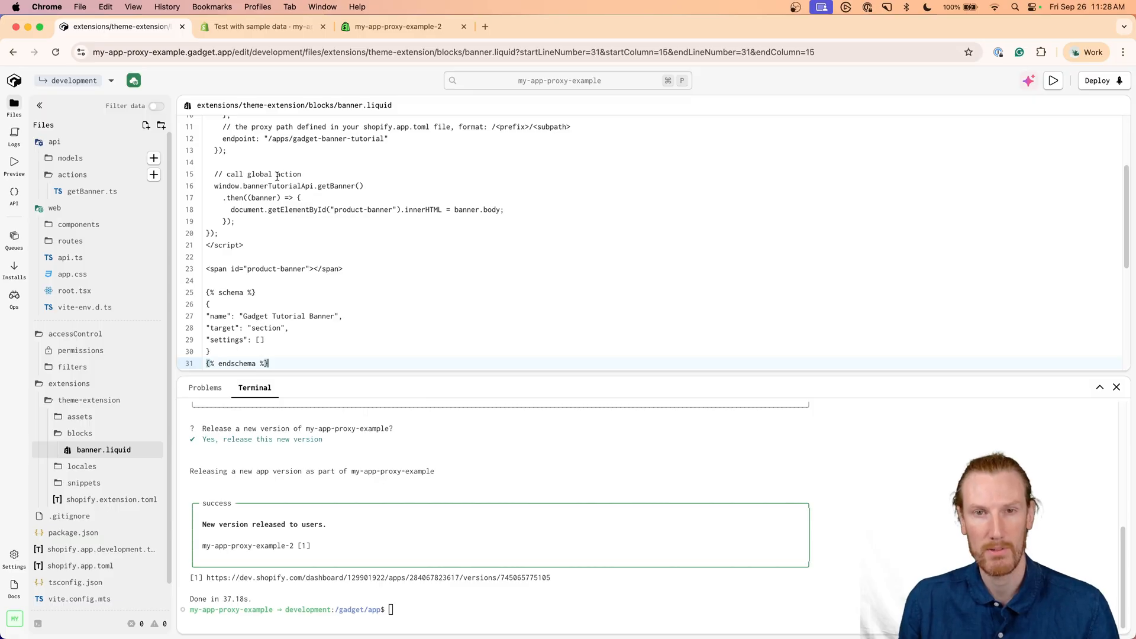
scroll(355, 222, up, 10)
drag(206, 124, 391, 124)
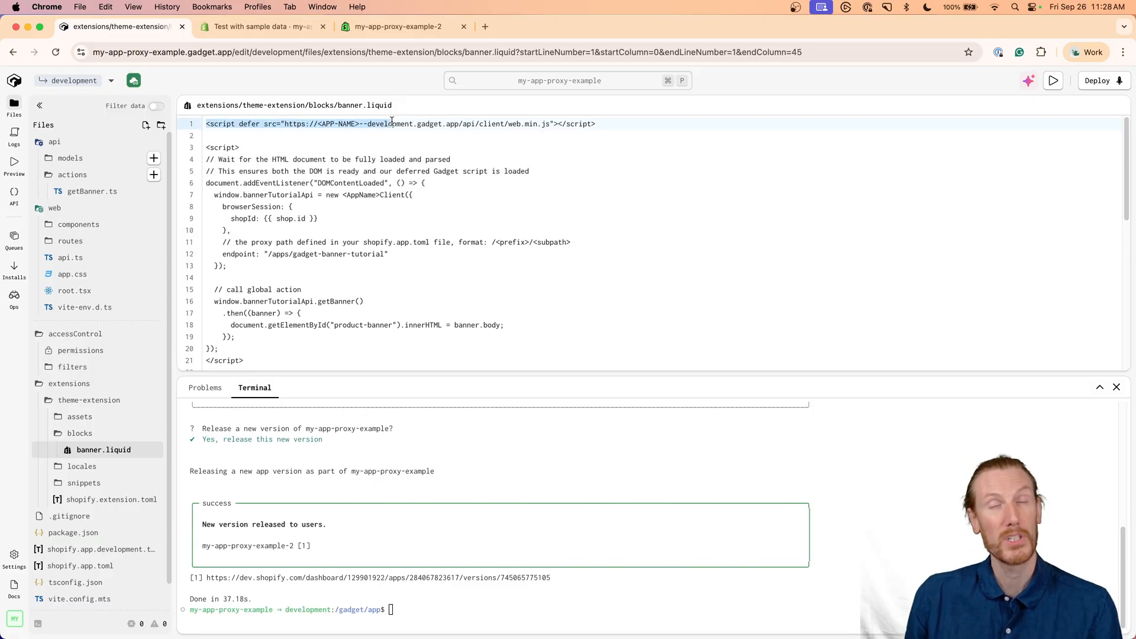
click(392, 123)
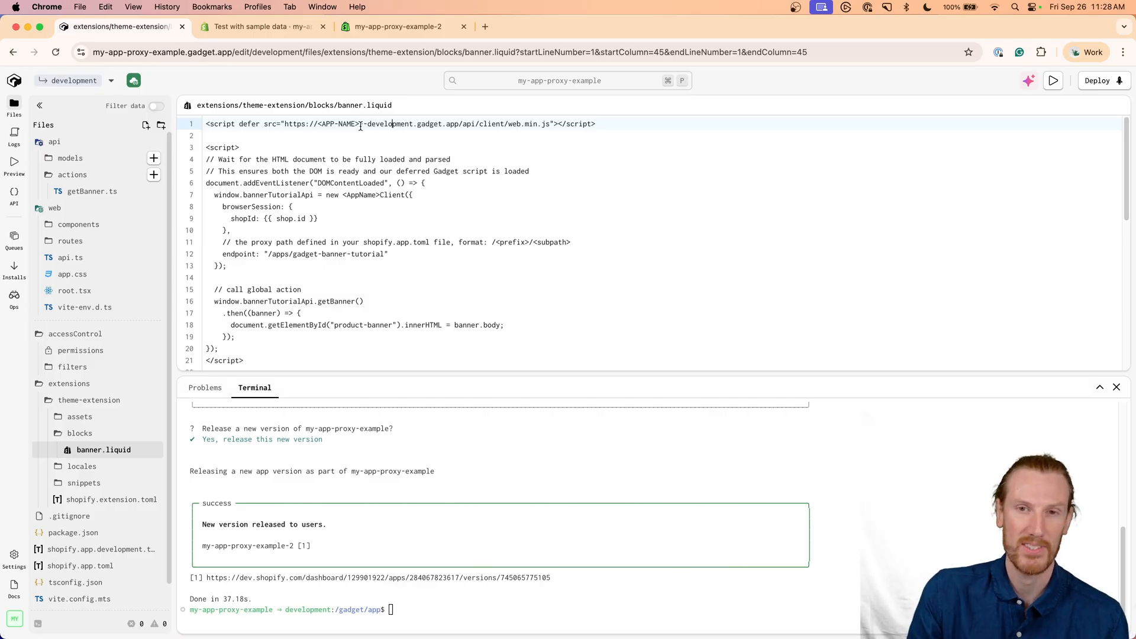
drag(361, 124, 318, 124)
text(my-app-)
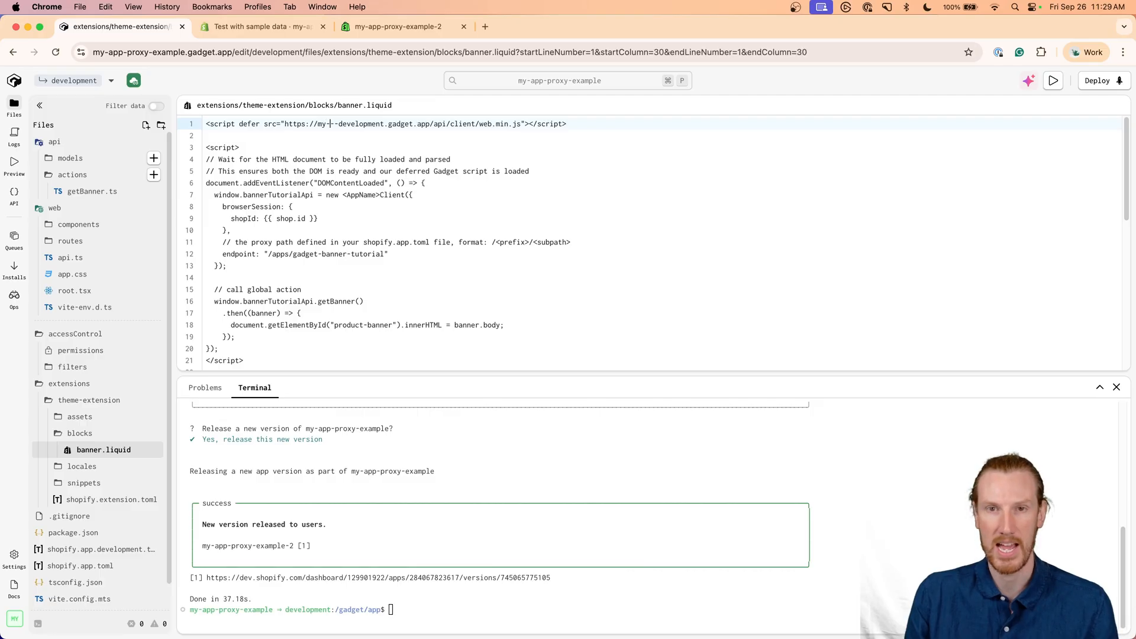
text(proxy-example--developme)
drag(456, 123, 397, 123)
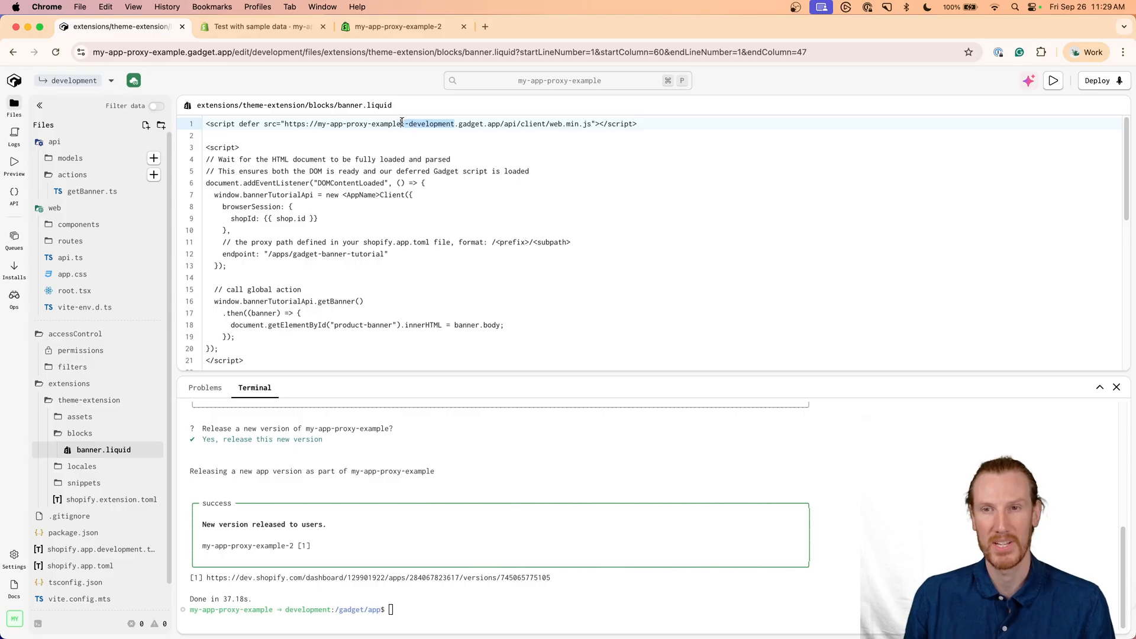
click(401, 124)
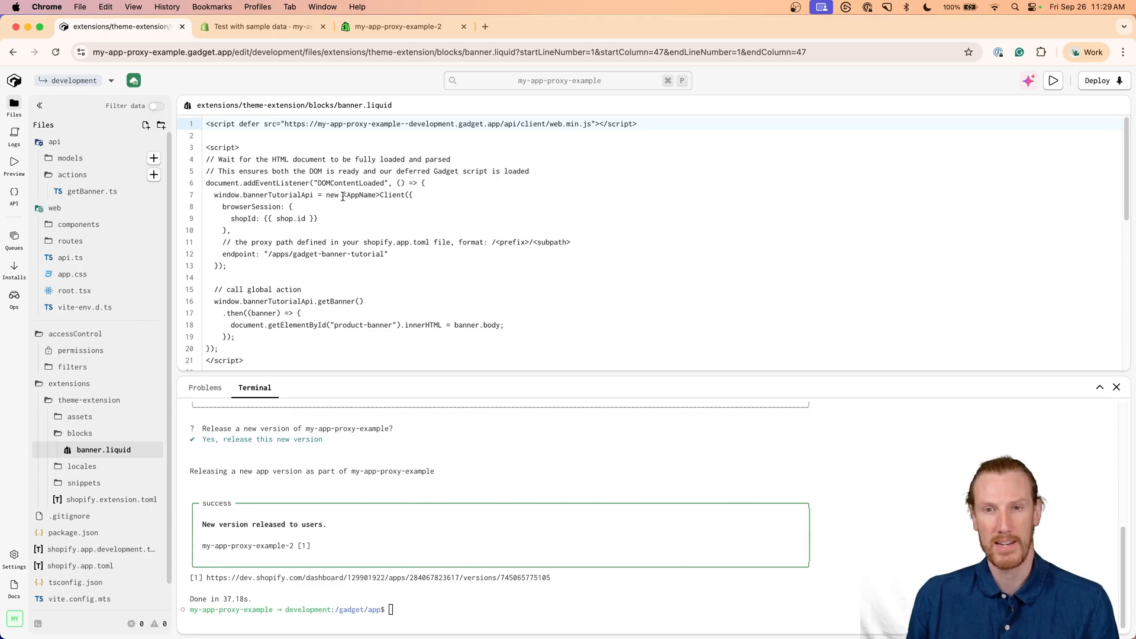
Step: Replace <AppName> with MyAppProxyExample and review the /apps/gadget-banner-tutorial endpoint on line 12
drag(342, 196, 379, 197)
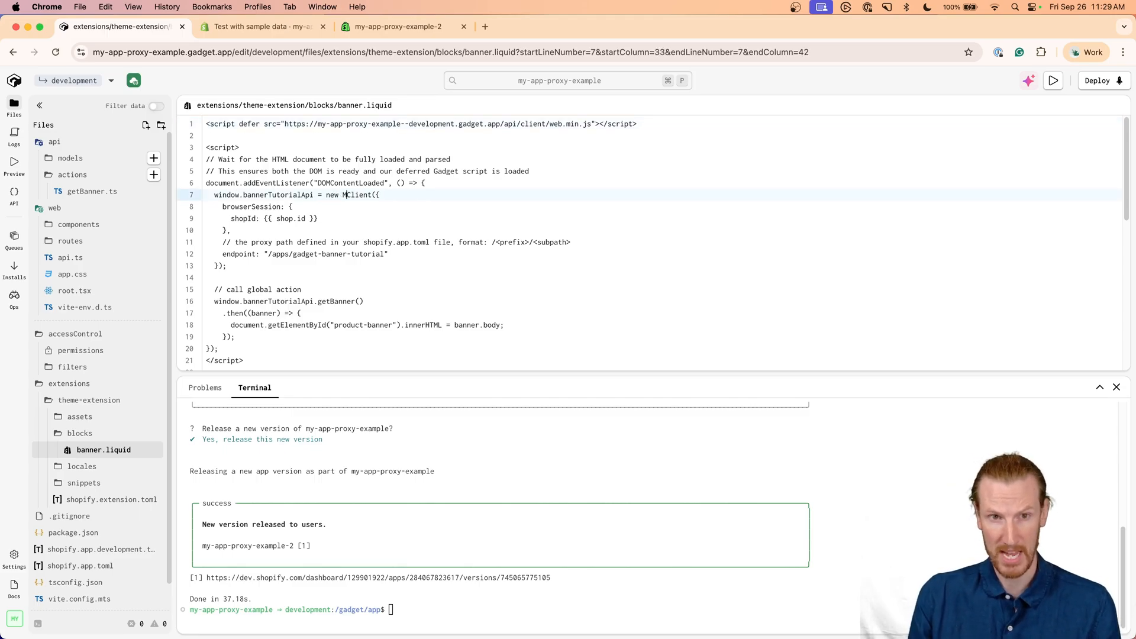
text(yExample)
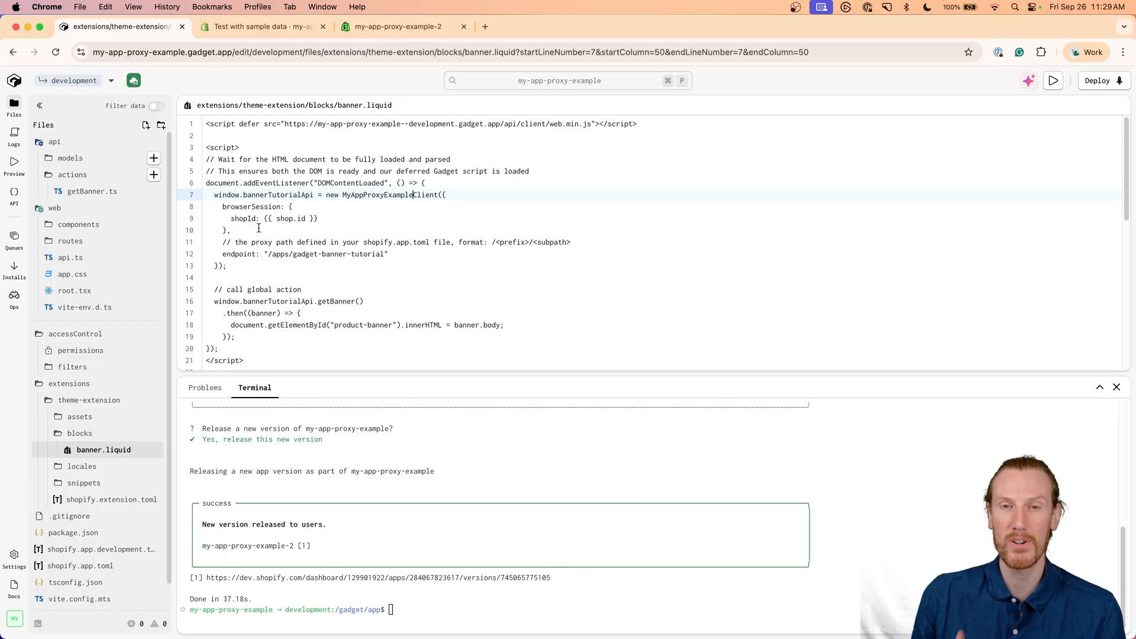
double_click(240, 254)
double_click(282, 255)
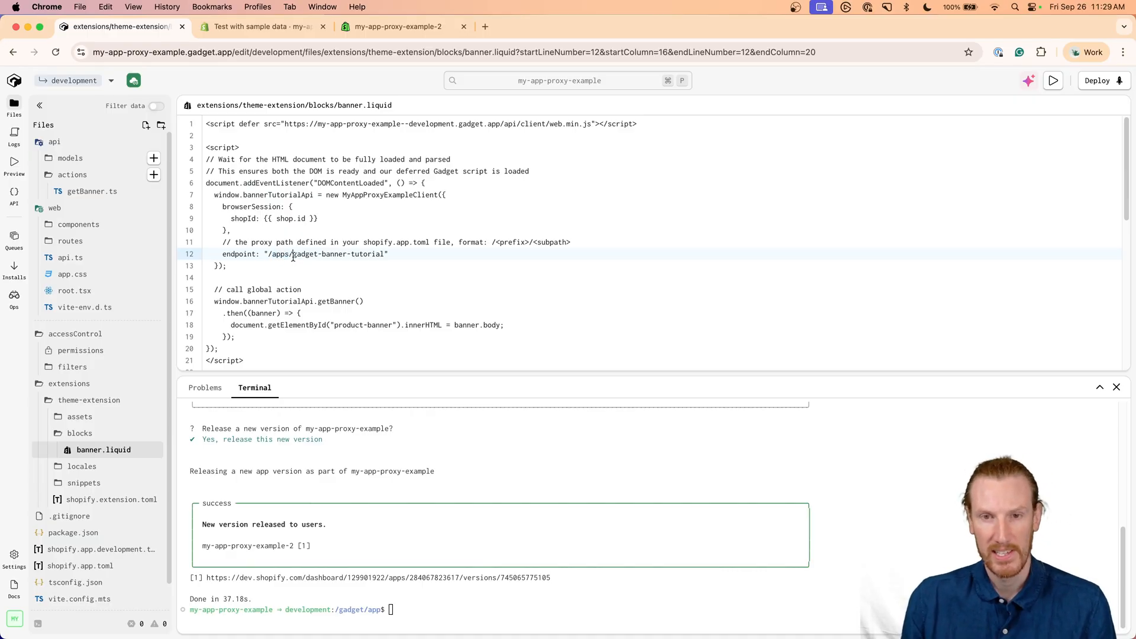
drag(293, 255, 385, 254)
click(353, 254)
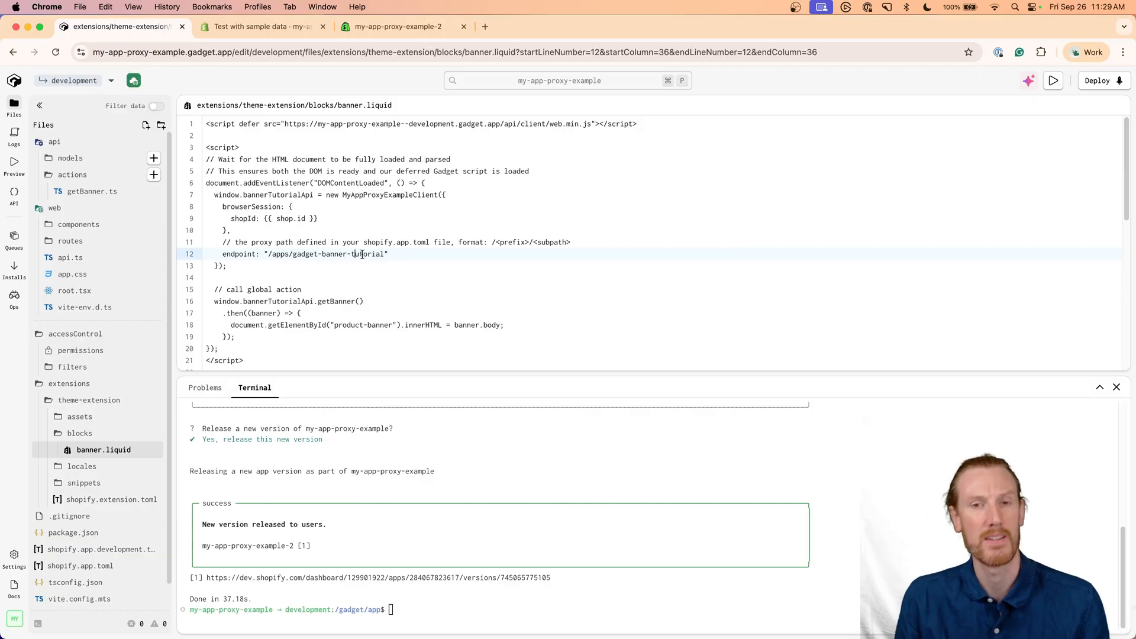
scroll(90, 443, down, 1)
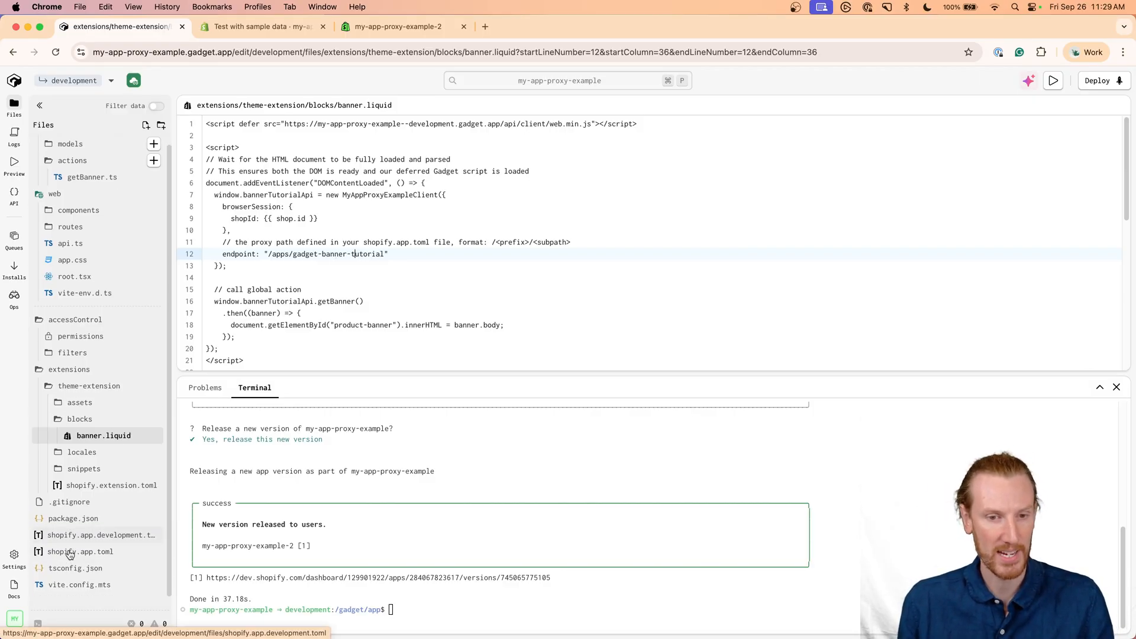
click(94, 521)
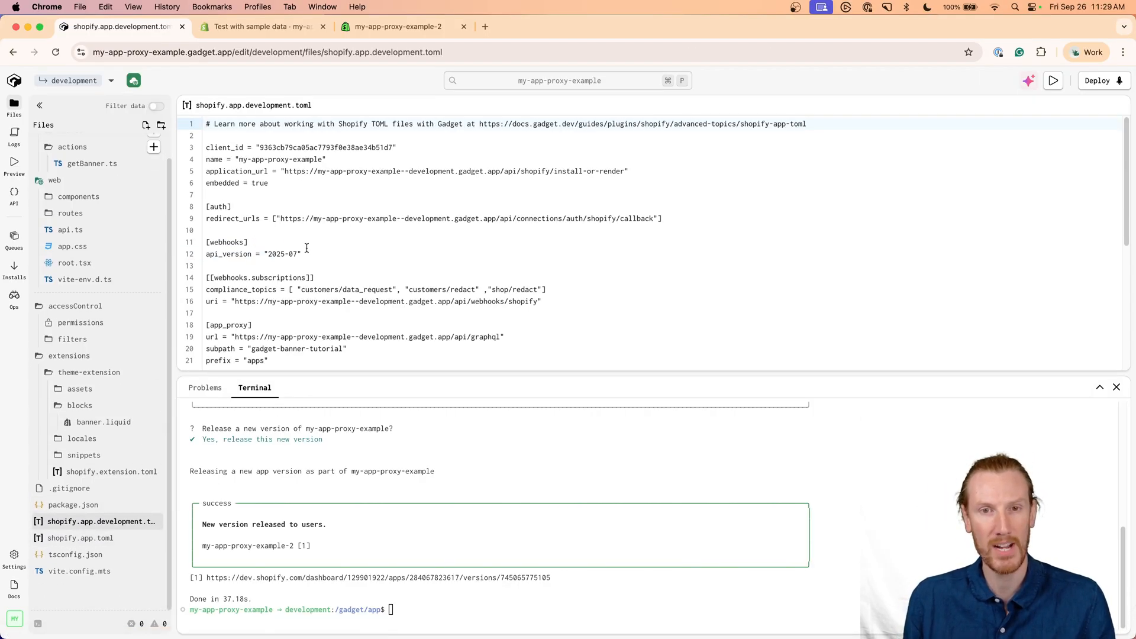
scroll(306, 248, down, 2)
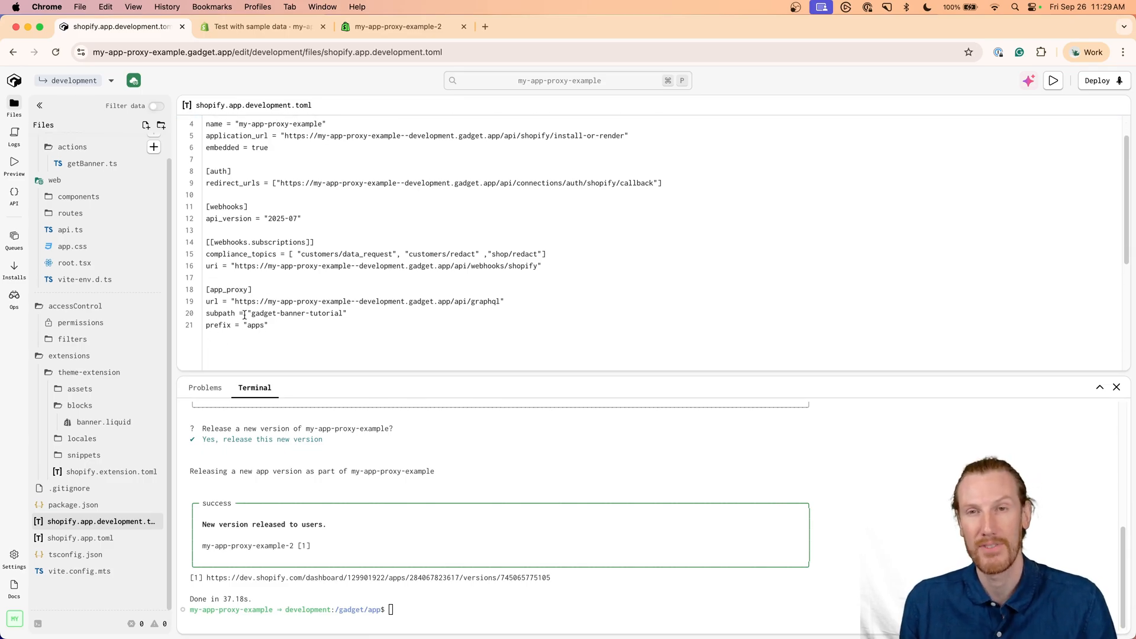
click(398, 26)
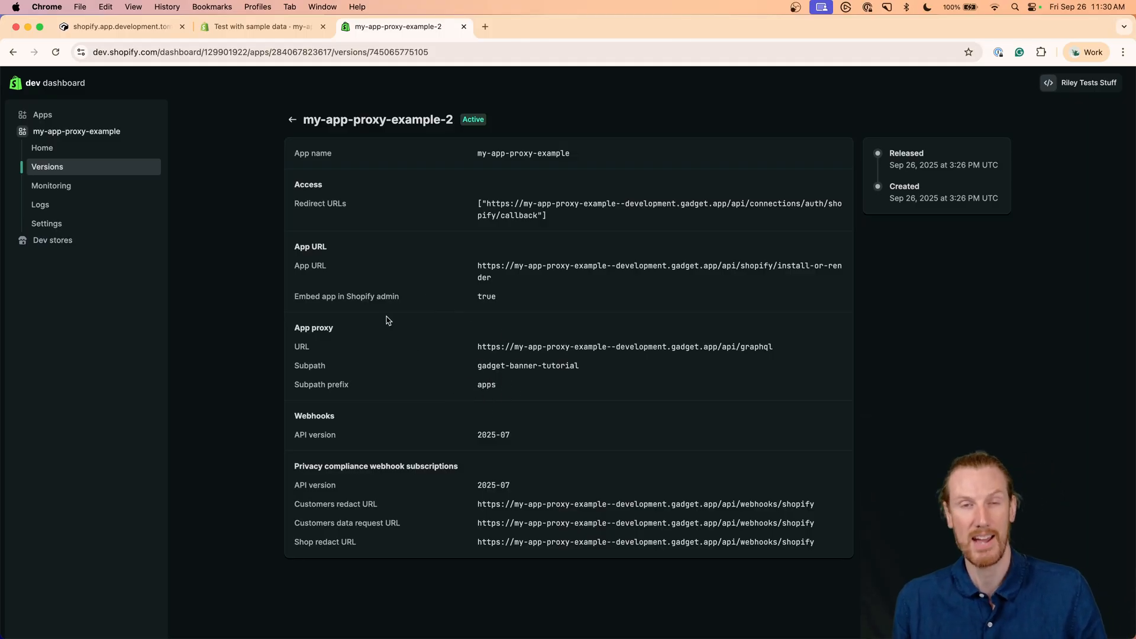
click(133, 26)
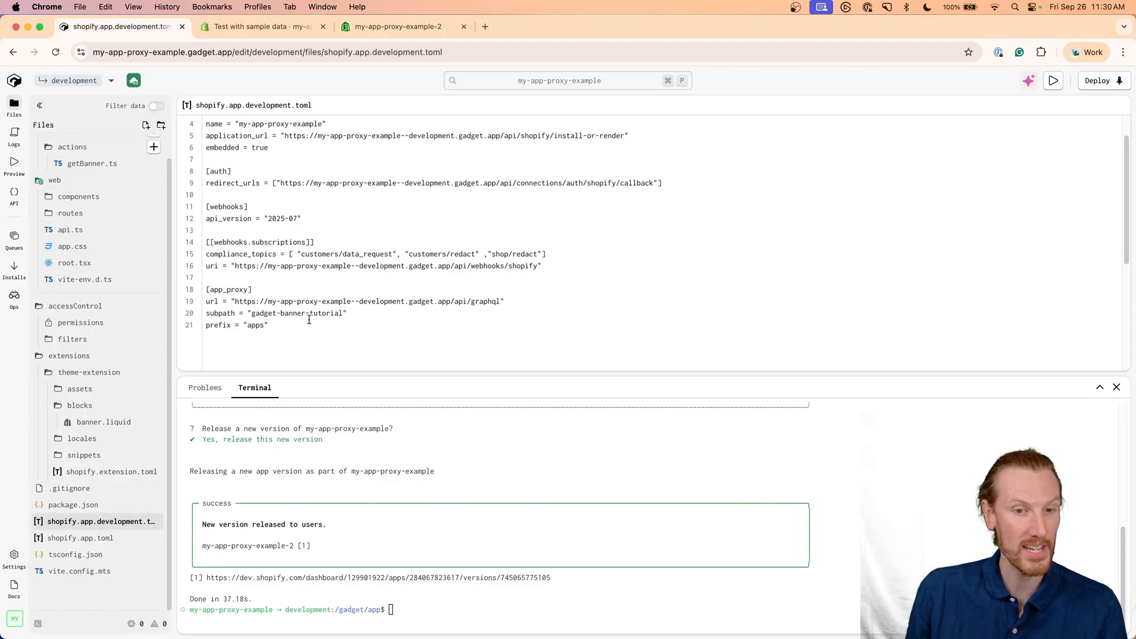
click(103, 422)
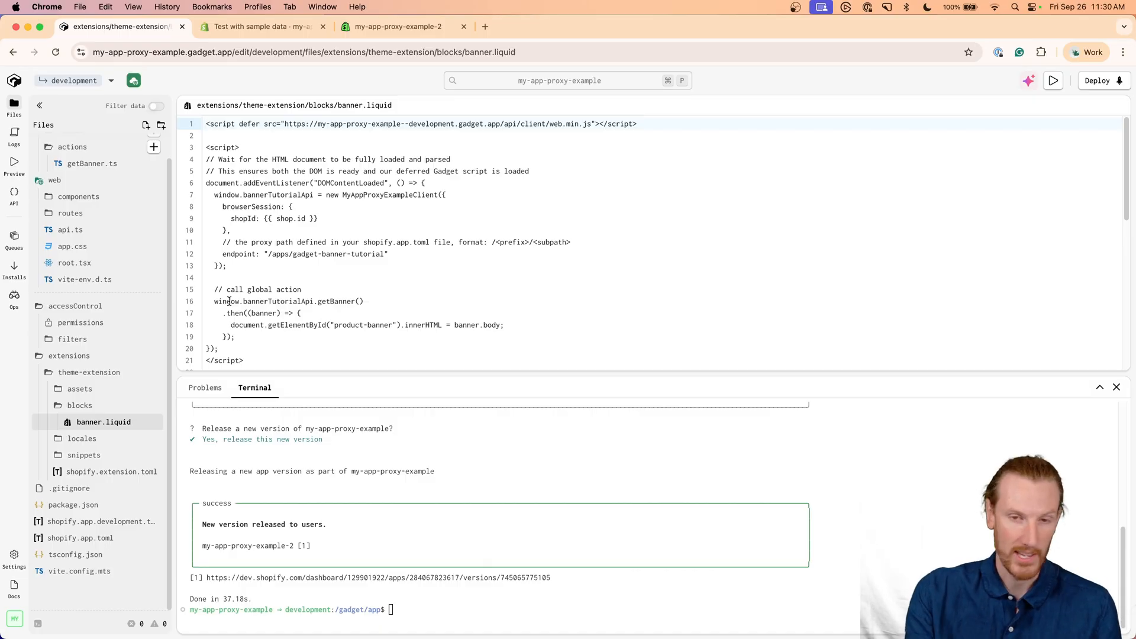
Step: Point out the getBanner call via window.bannerTutorialApi and the product-banner span receiving the body
double_click(343, 302)
scroll(306, 315, down, 3)
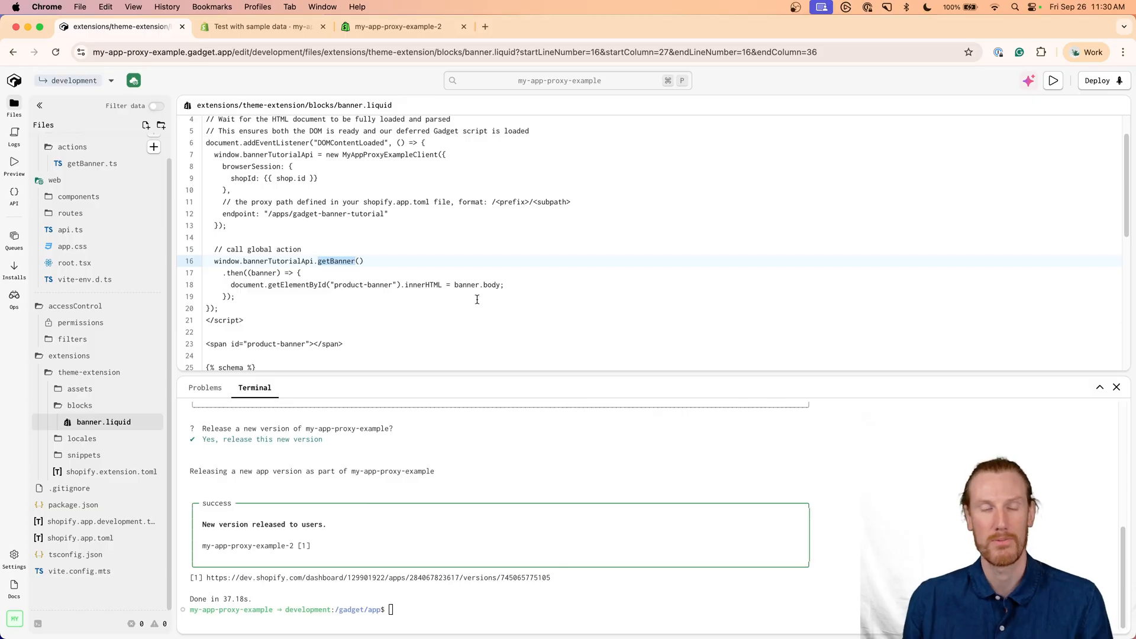
double_click(490, 285)
drag(210, 344, 294, 343)
click(309, 343)
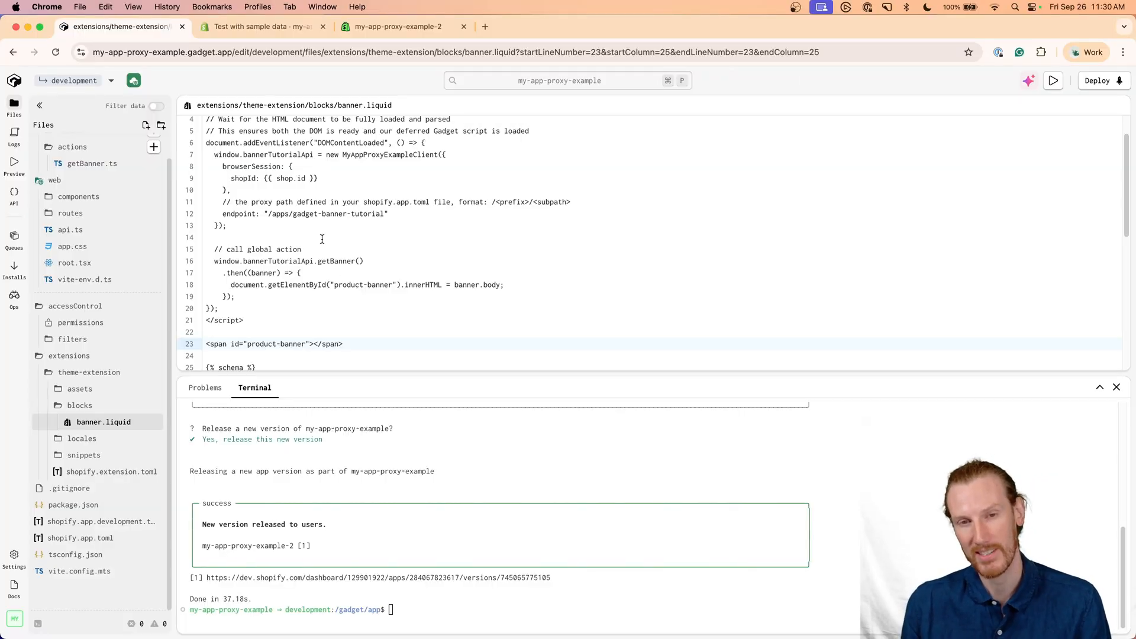
drag(212, 261, 315, 261)
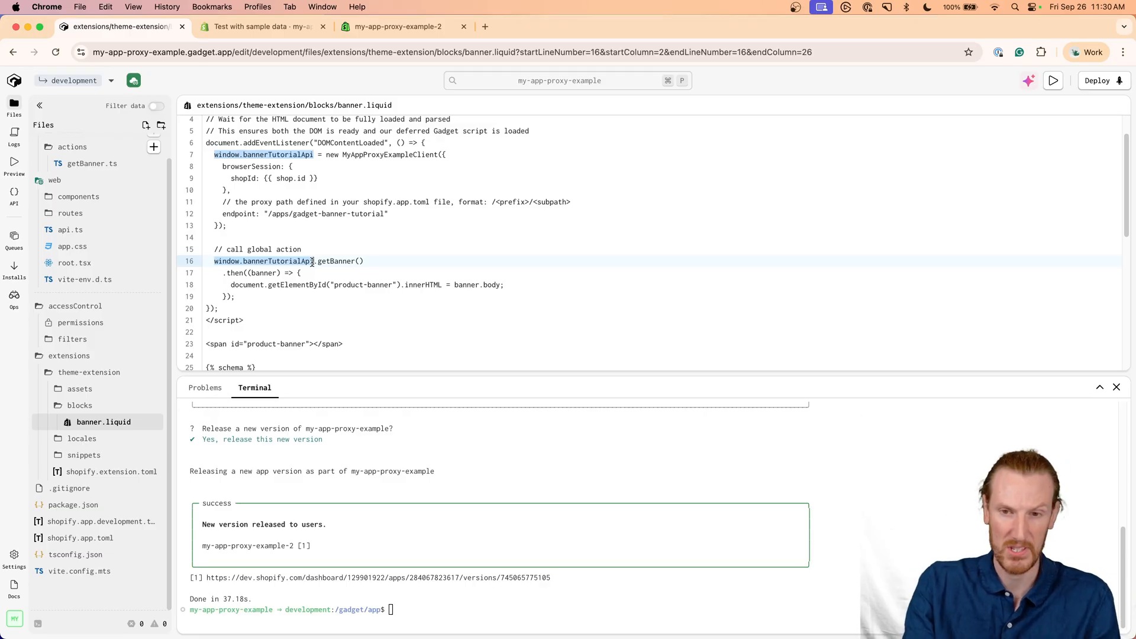
Step: Reveal thumbs-up.png in the theme extension's assets folder, then highlight line 16 again
click(79, 389)
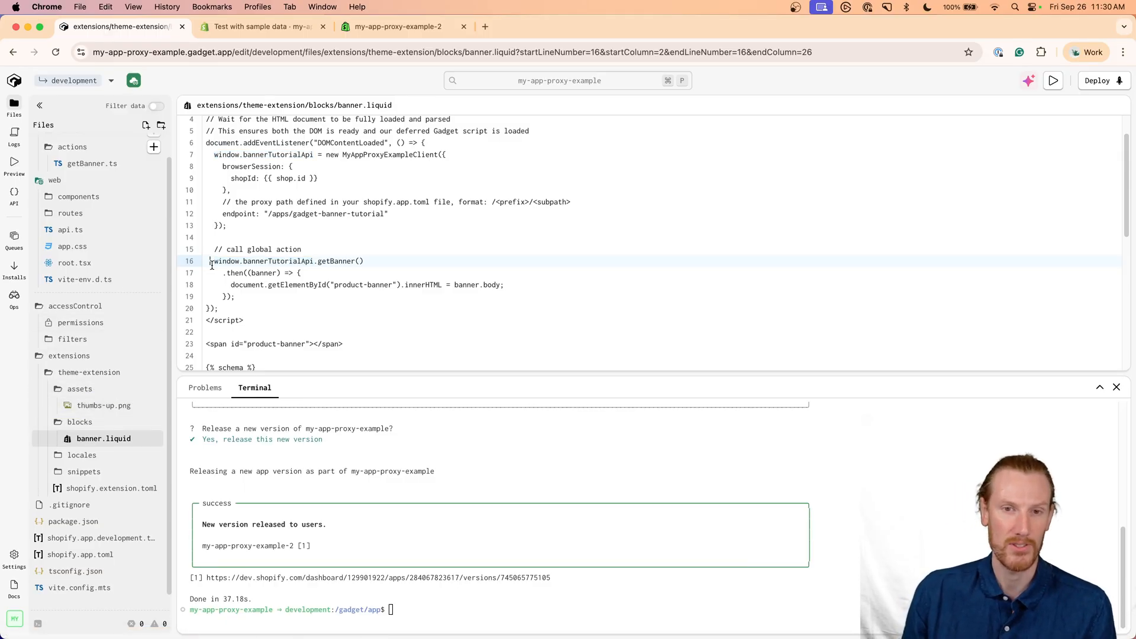
drag(214, 260, 313, 261)
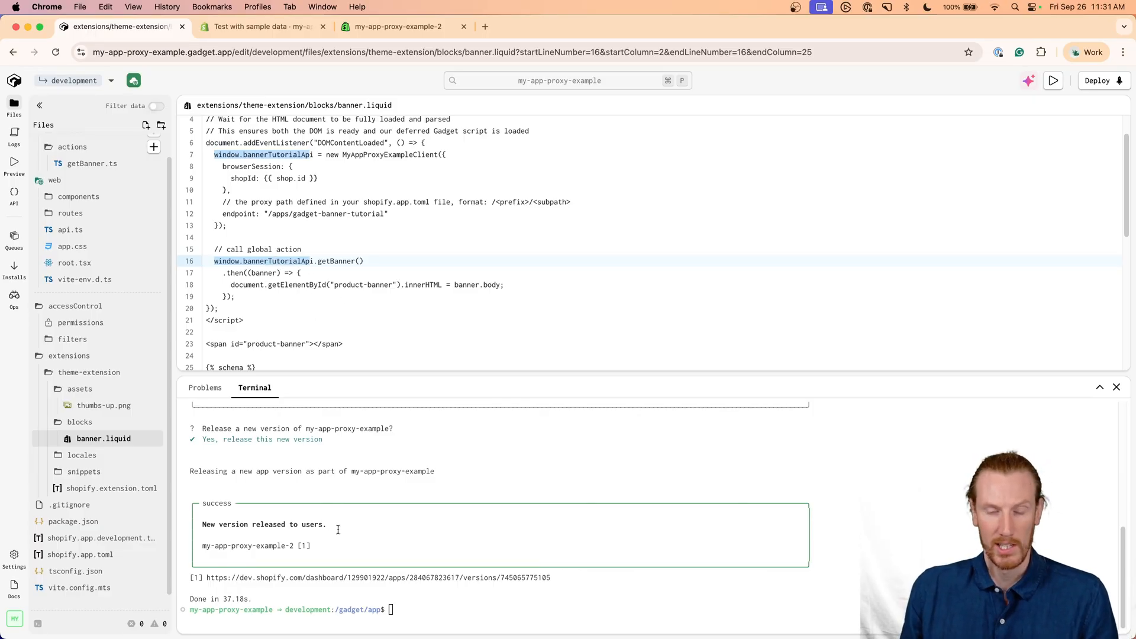
Step: Run shopify dev against the Test with sample data store and submit its store password
super+click(386, 577)
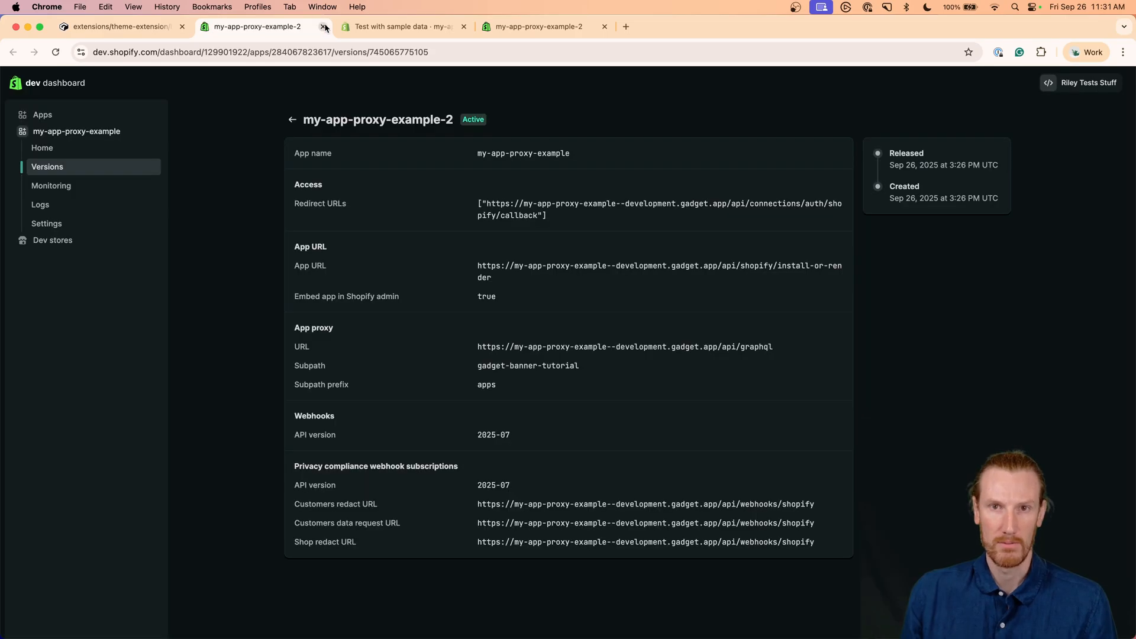
key(ctrl+shift+Tab)
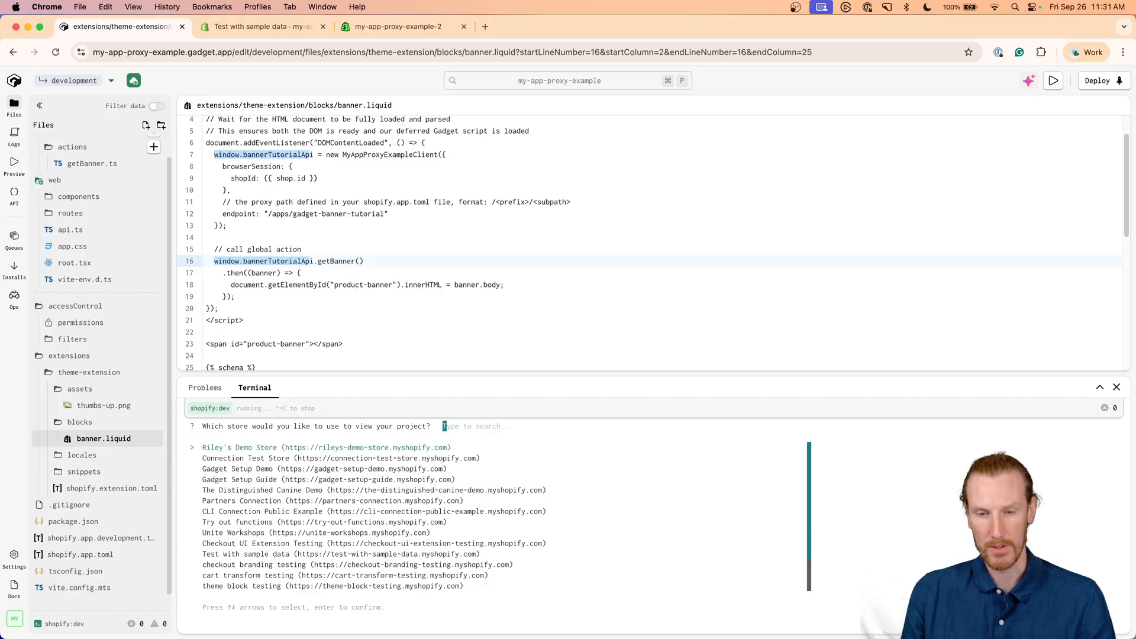
text(test-with)
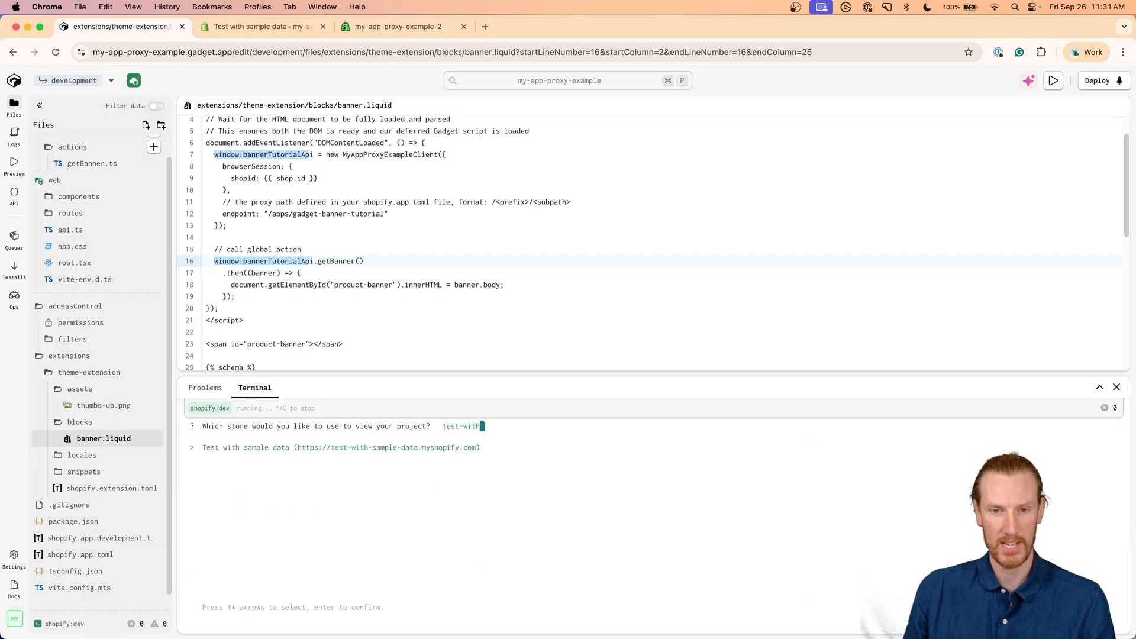
key(Return)
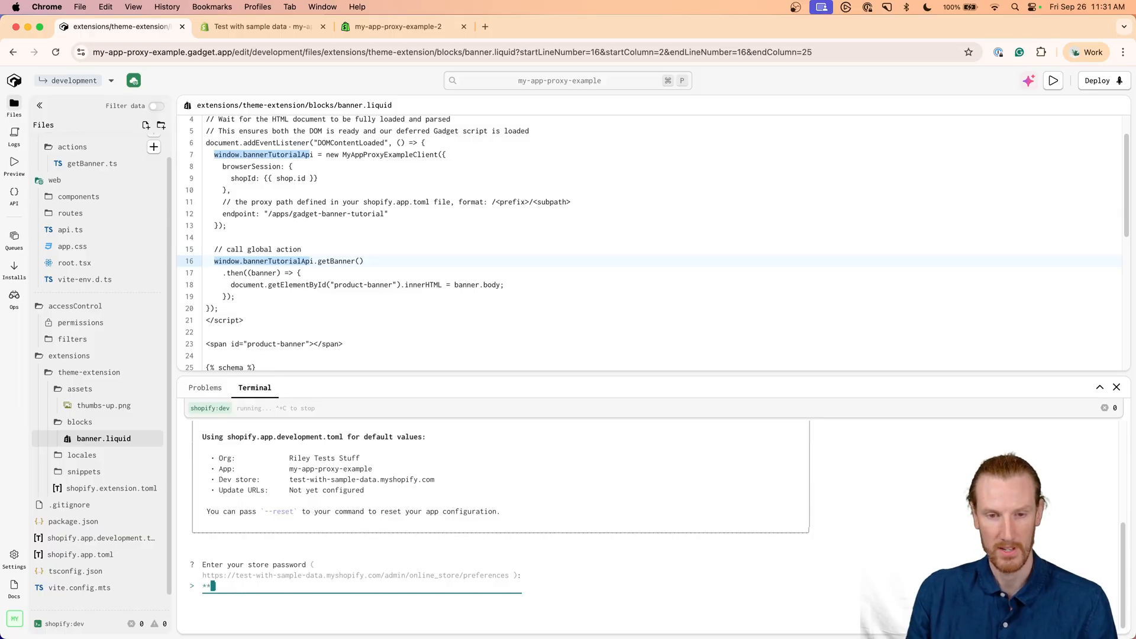
key(Return)
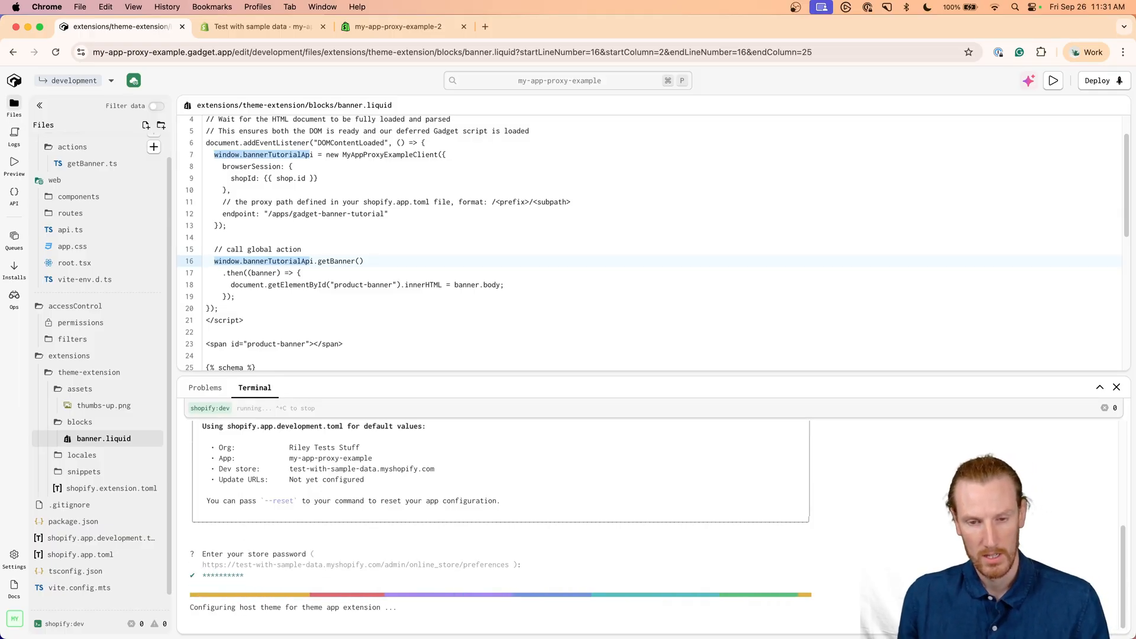
Step: Show Online Store > Themes in Shopify admin, then return to Gadget to await the Ready message
click(267, 27)
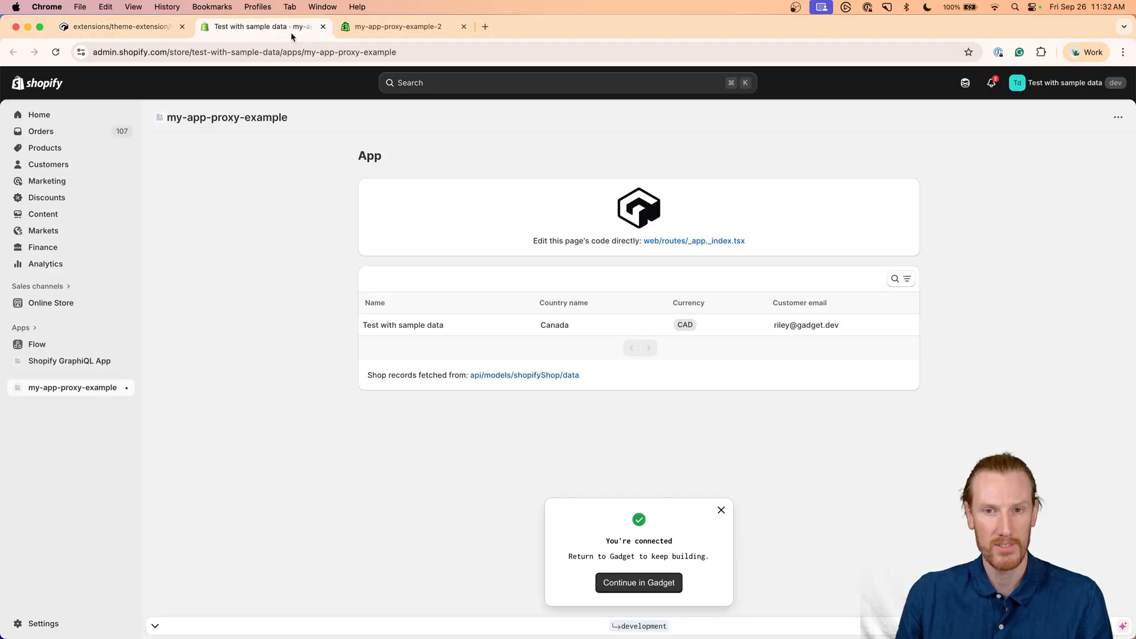
click(50, 303)
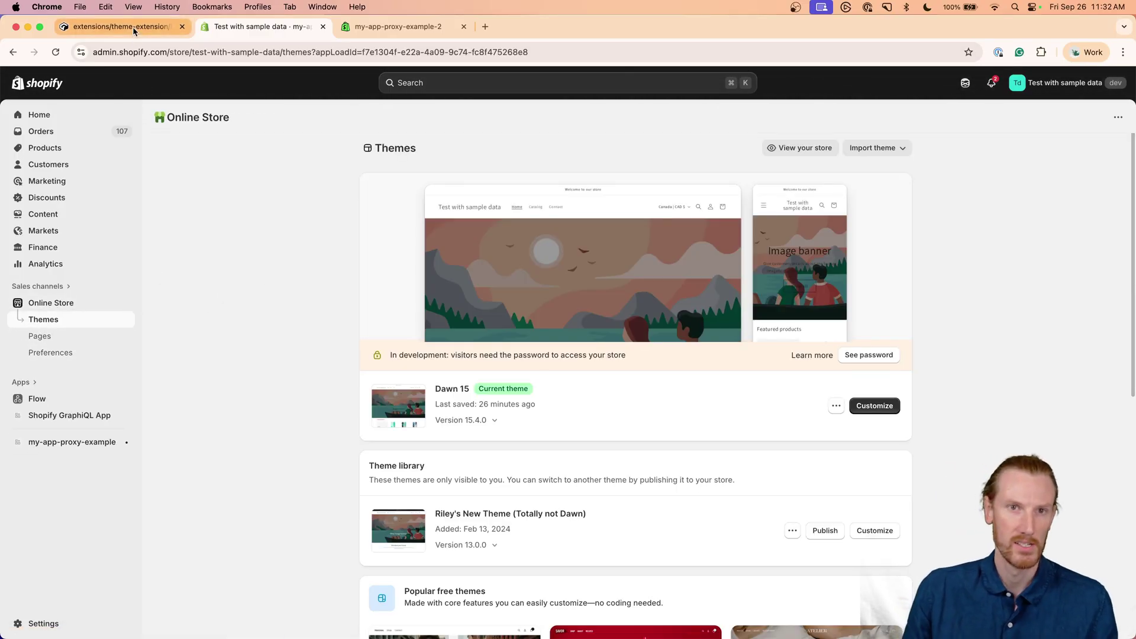
click(121, 27)
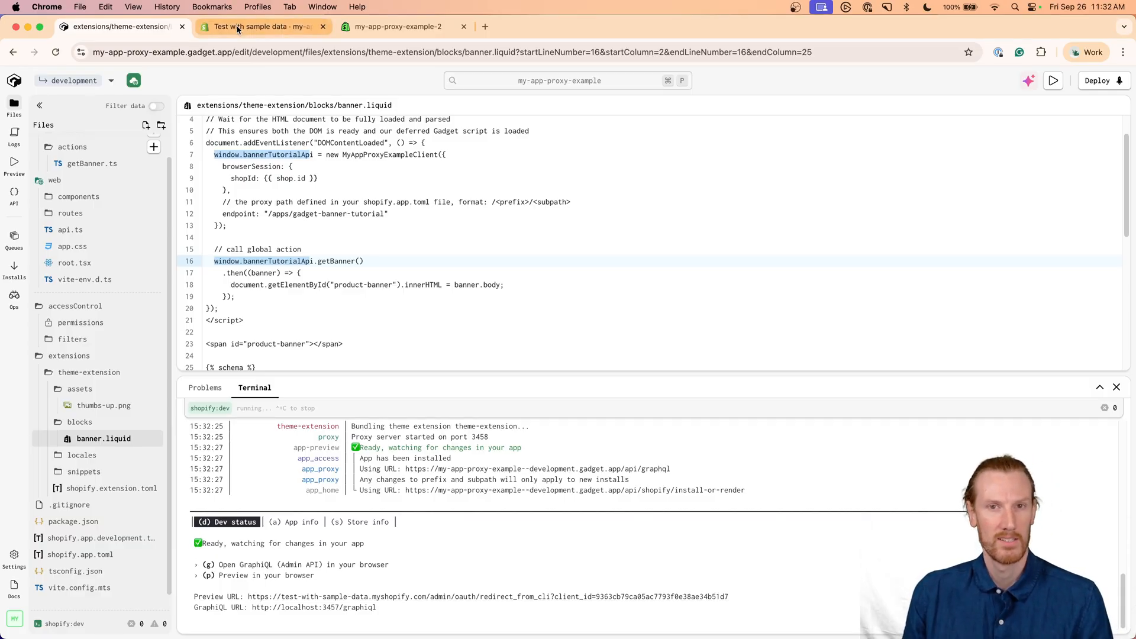
Step: Customize Dawn 15 and start adding a block to the header's Apps section
click(257, 26)
click(874, 406)
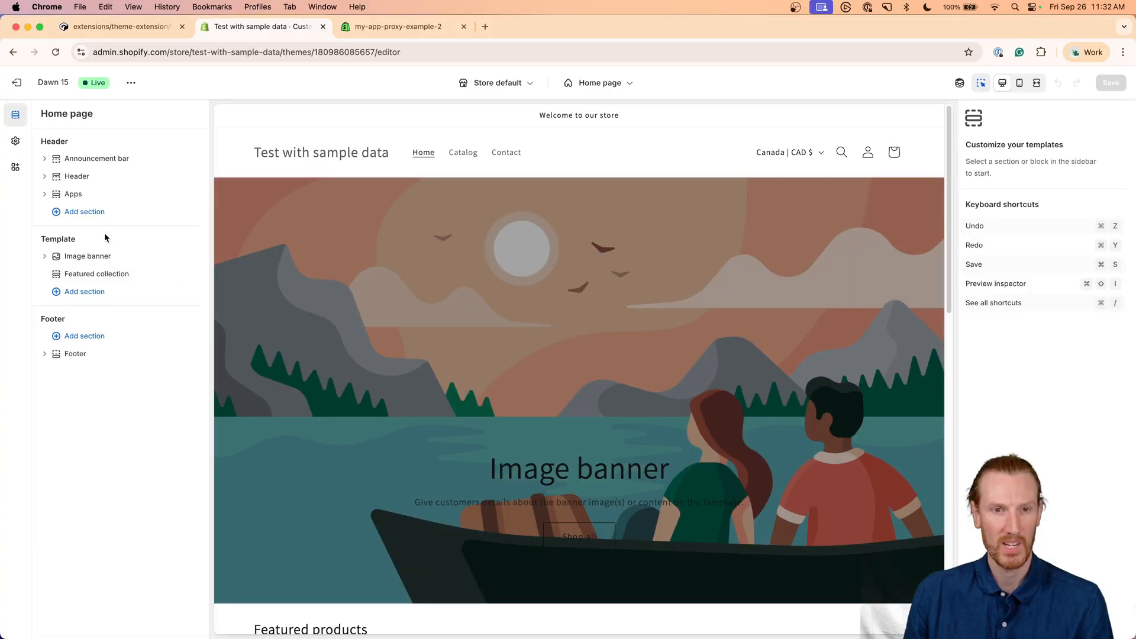
click(44, 194)
click(79, 216)
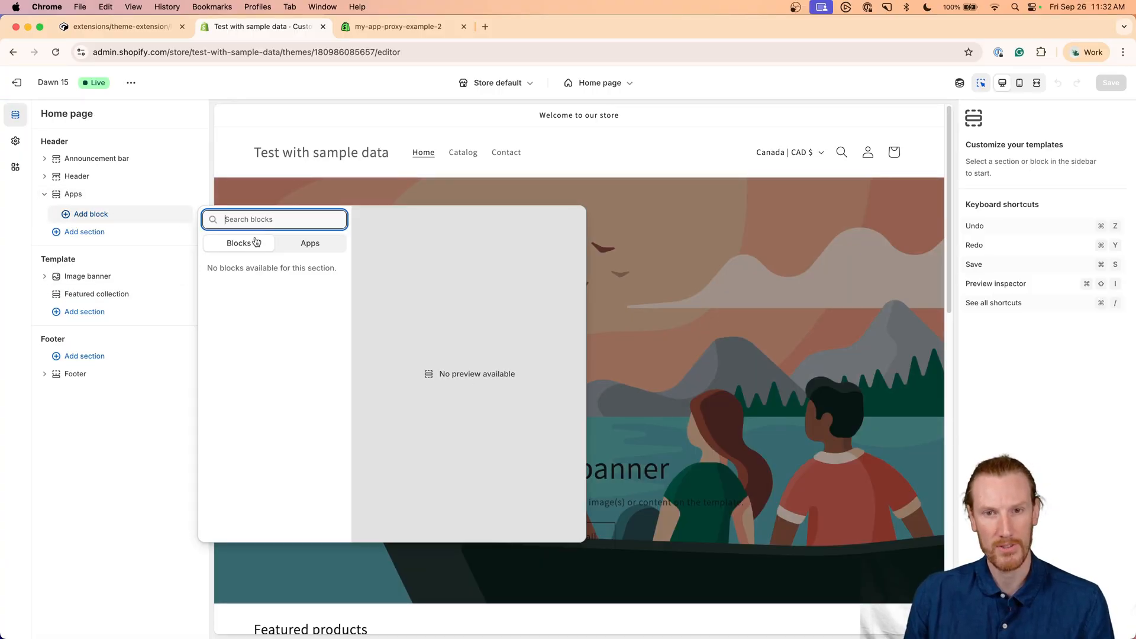
Step: Add the Gadget Tutorial Banner app block, save the theme, and return to Gadget
click(307, 242)
click(266, 267)
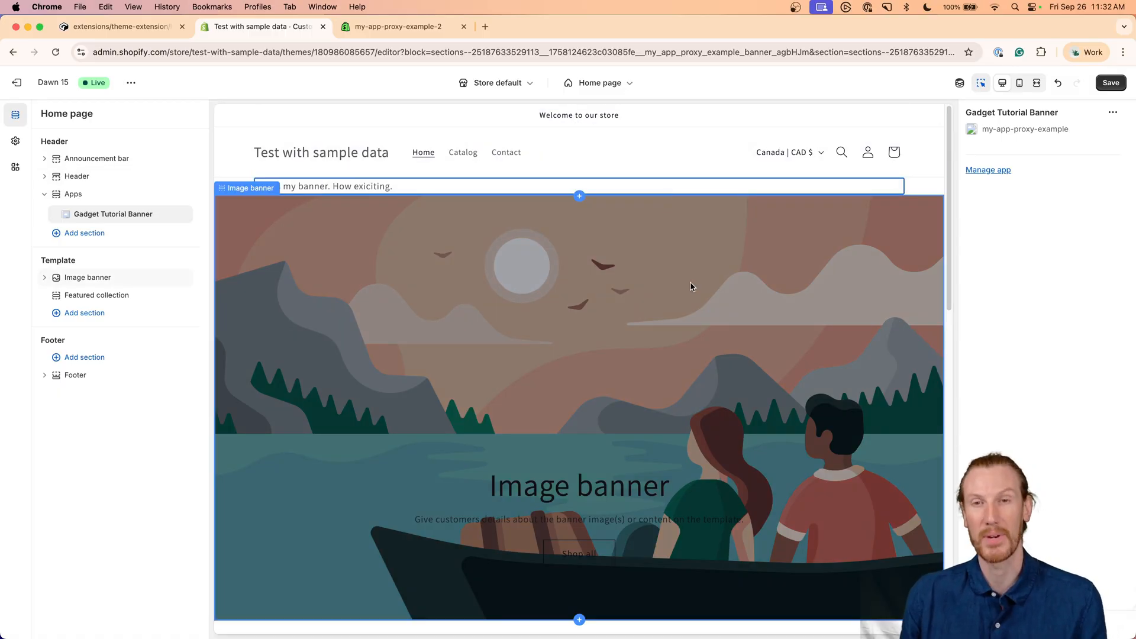
click(1112, 82)
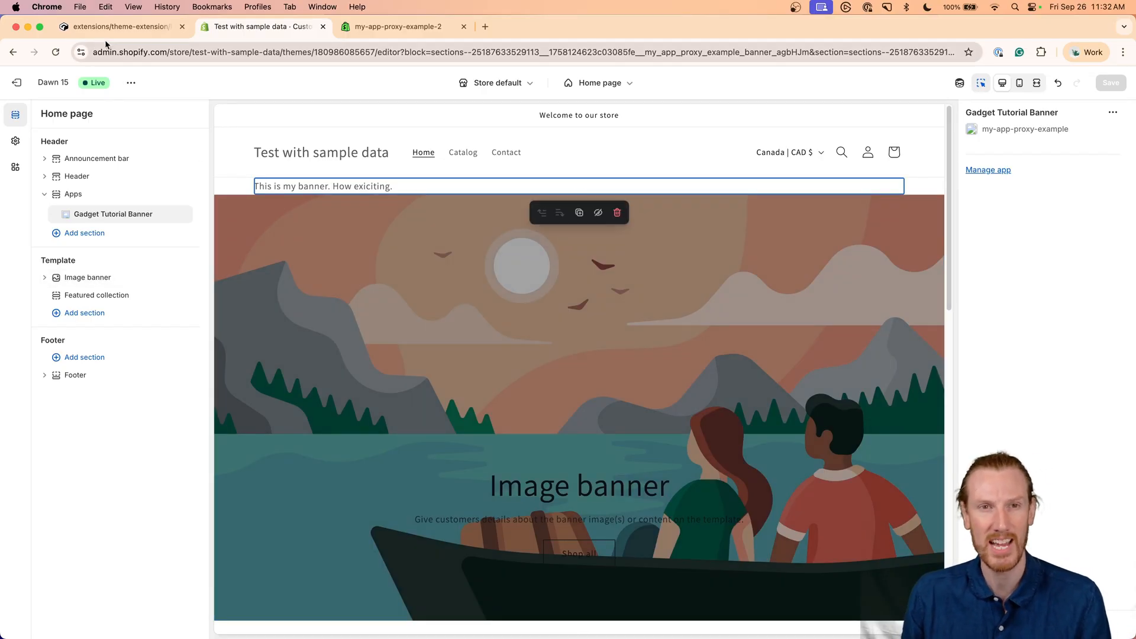
click(122, 27)
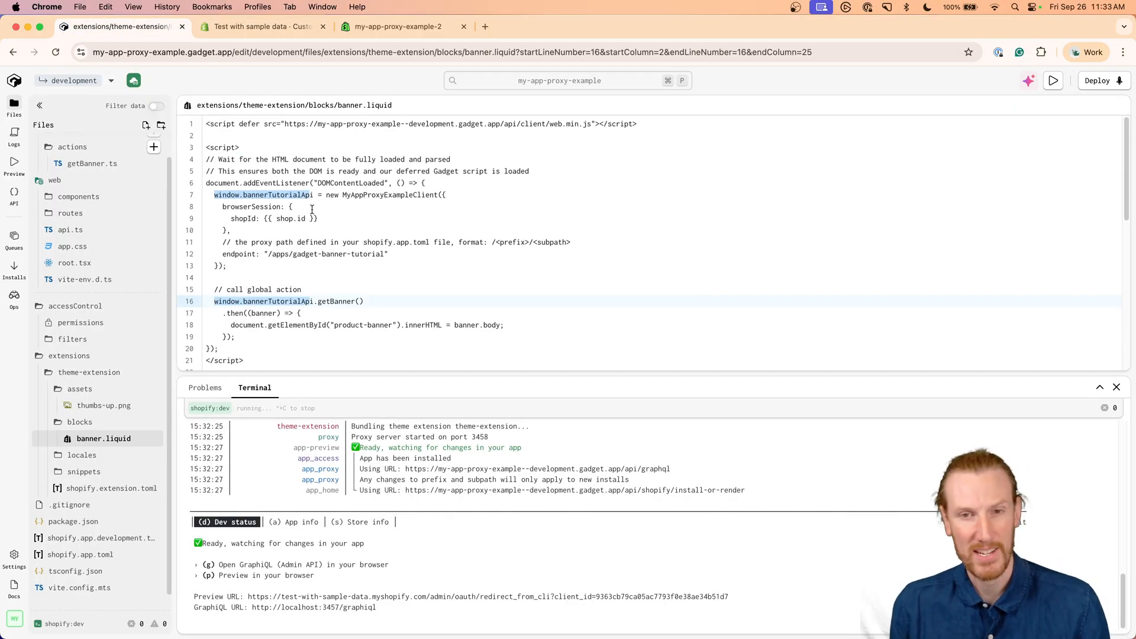
Step: Show Gadget's logs filtered to My events, locating the latest 'logging proxy request' entry
click(307, 208)
click(13, 133)
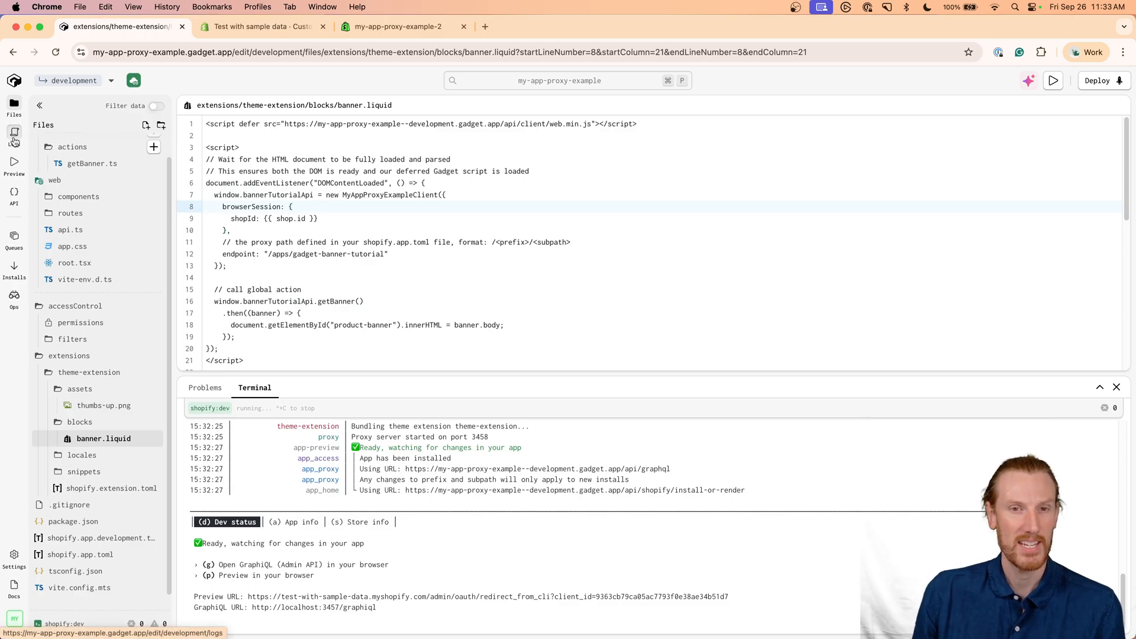
click(267, 164)
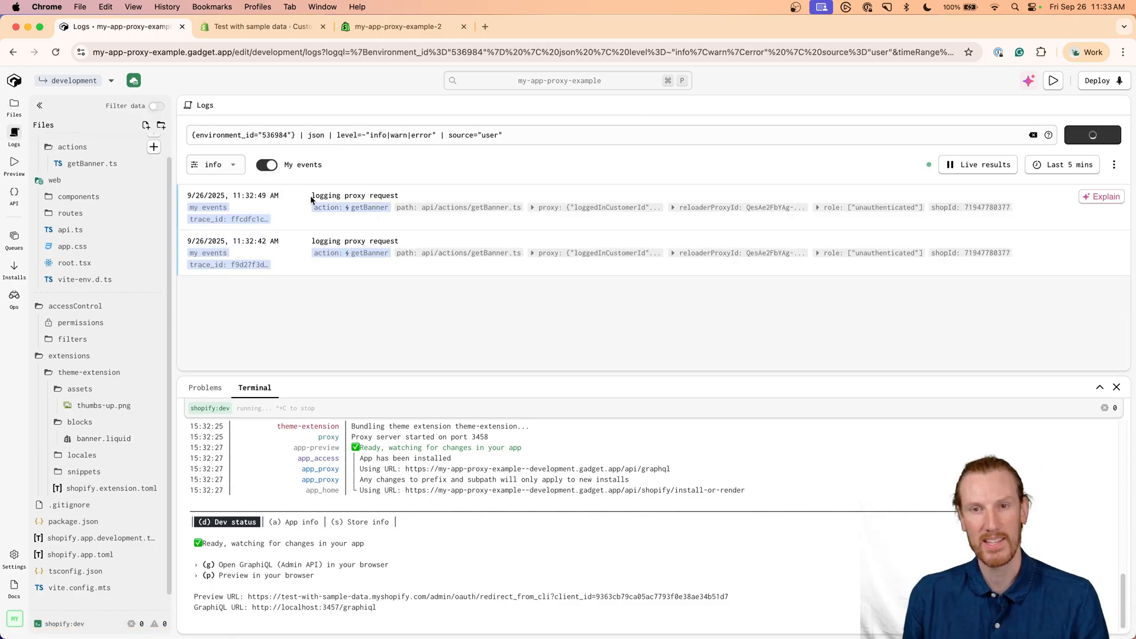
drag(313, 196, 408, 197)
click(409, 197)
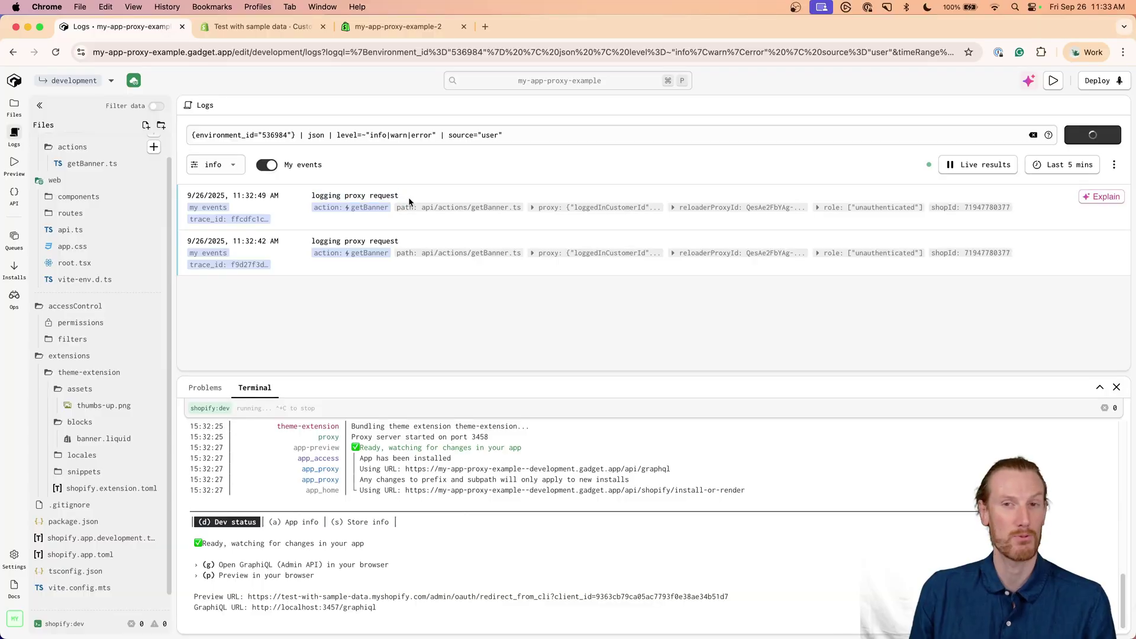
Step: Expand the request's proxy (/apps/gadget-banner-tutorial) and role (unauthenticated) details
click(546, 209)
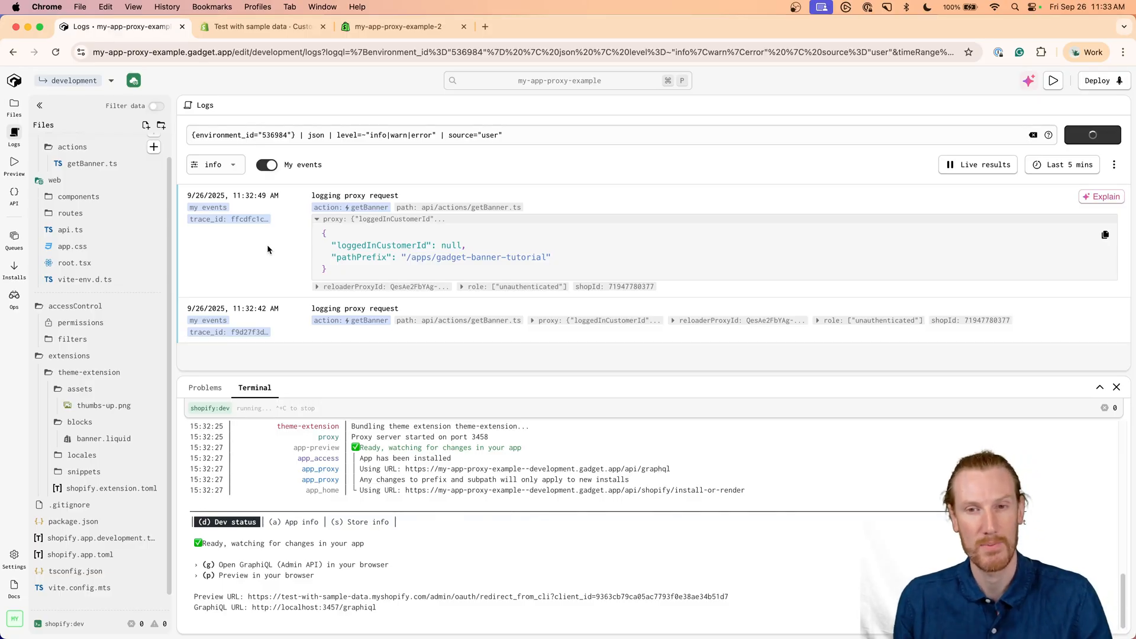
click(492, 286)
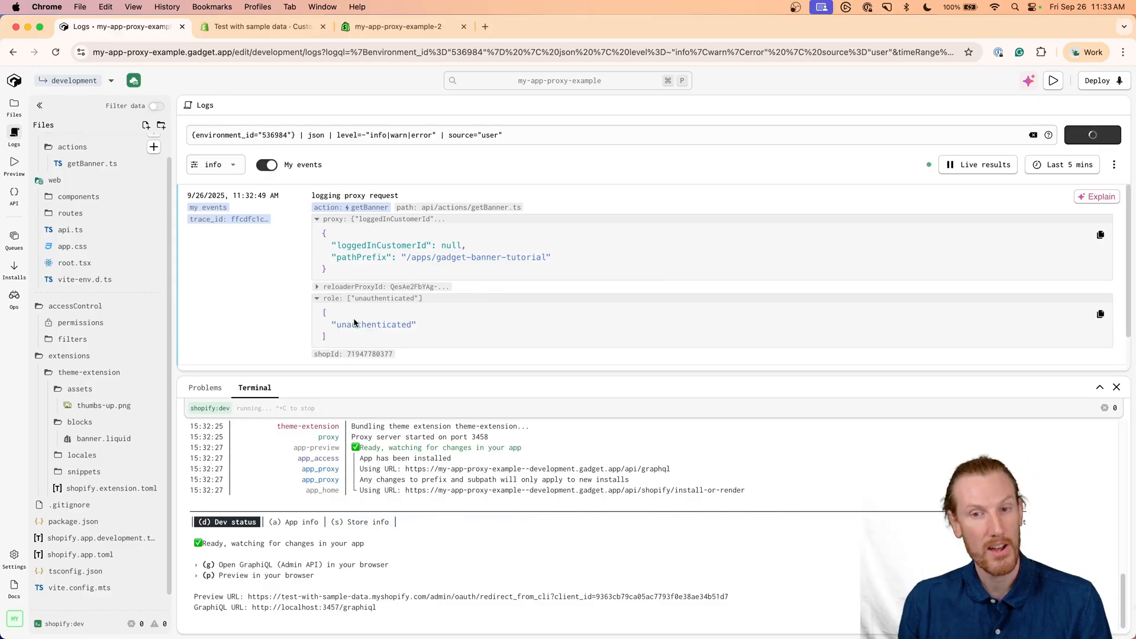